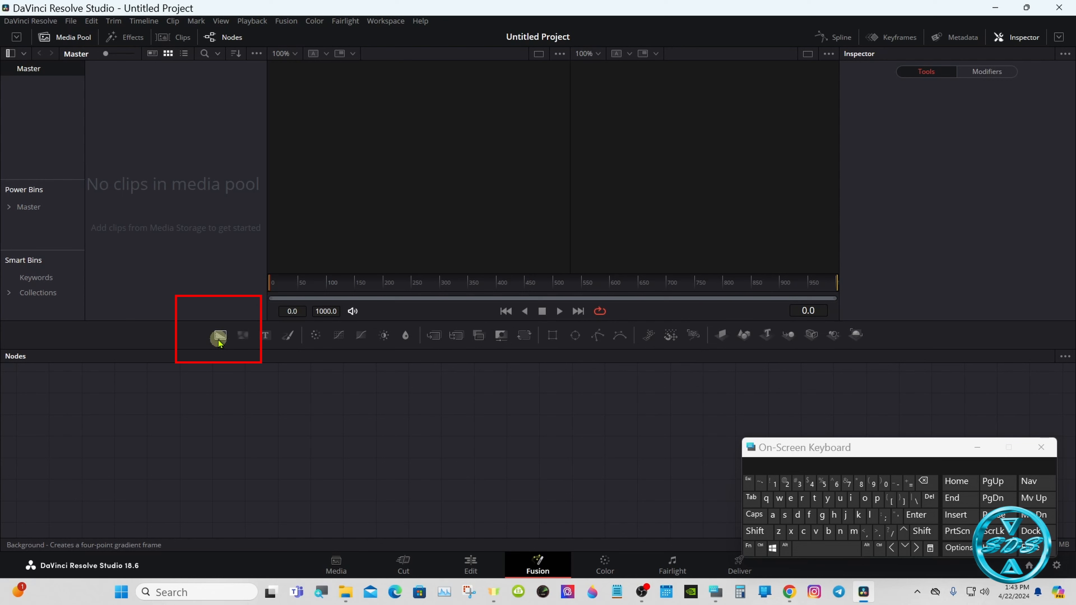
- Feed MediaOut1 from a new Background node with alpha 0, using a single viewer and wide spacing between the nodes
drag(220, 343, 324, 482)
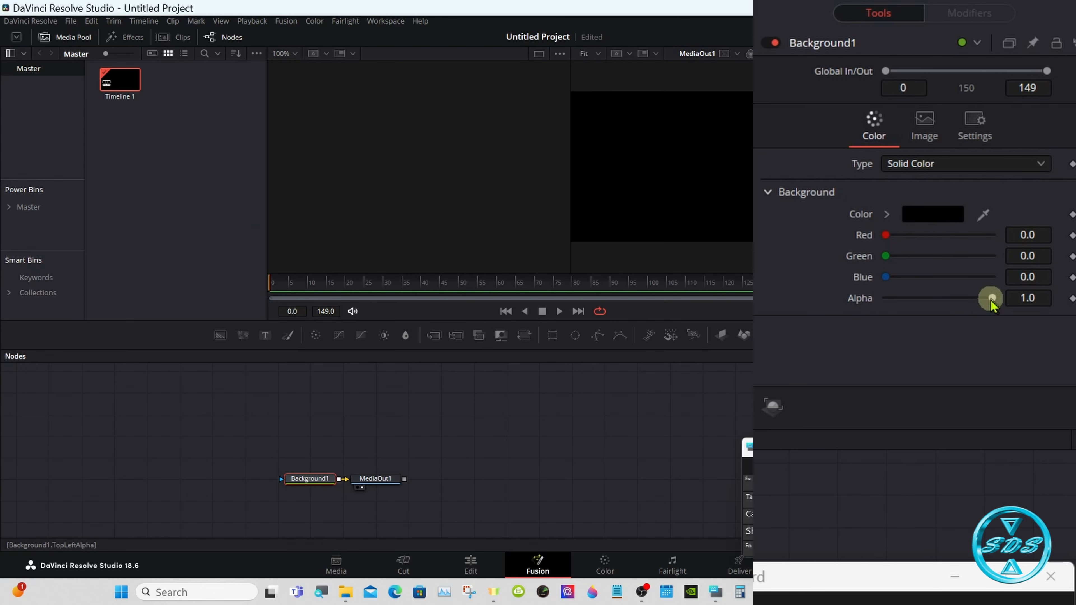
drag(987, 307, 833, 303)
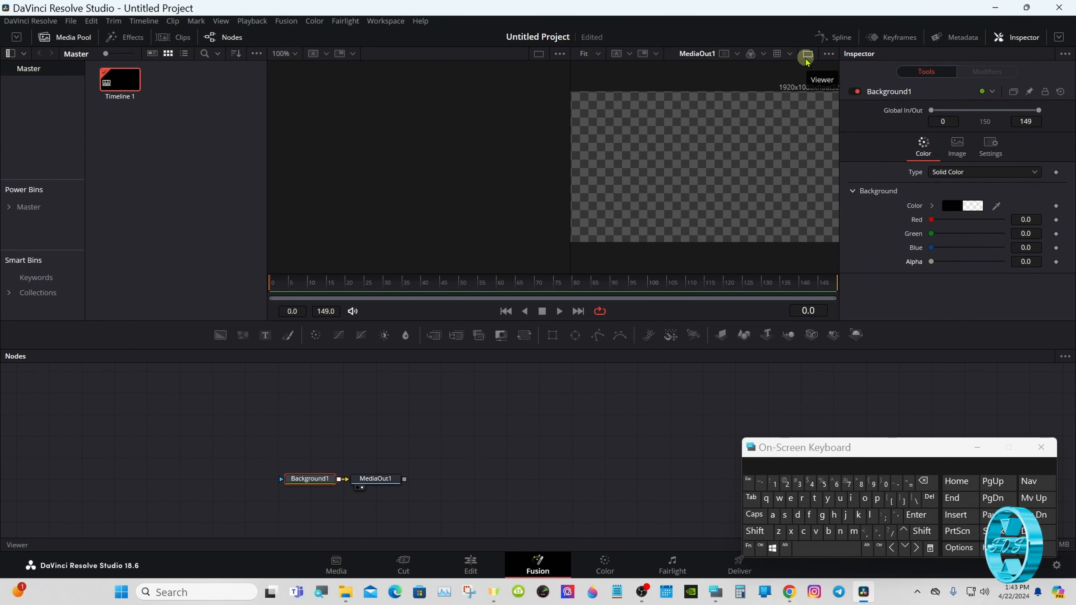
click(806, 58)
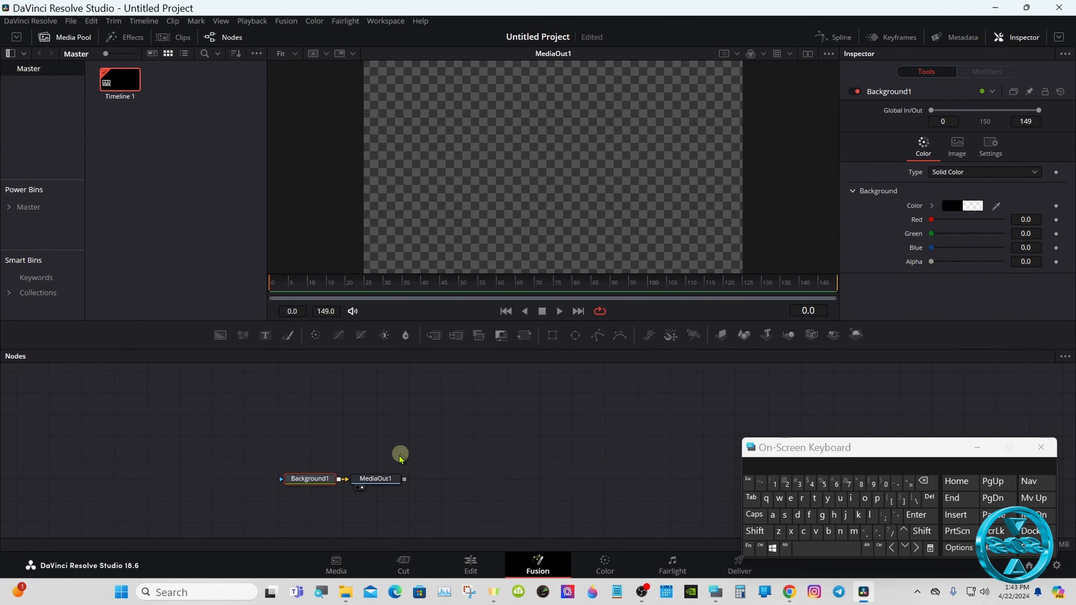
drag(373, 478, 720, 481)
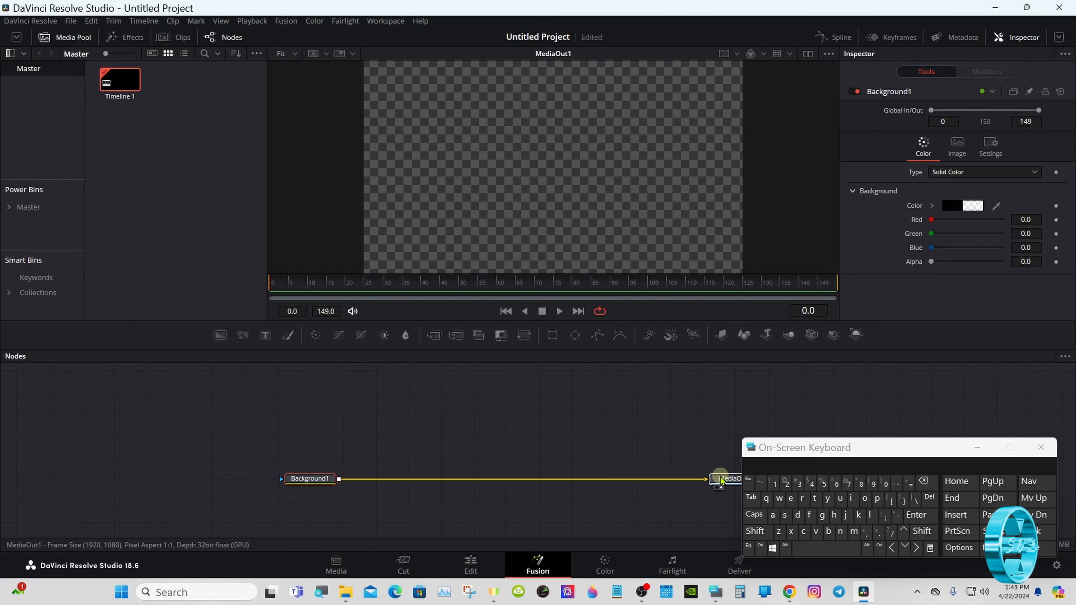
- Merge a new Text+ node over Background1 and open its text for editing
click(322, 480)
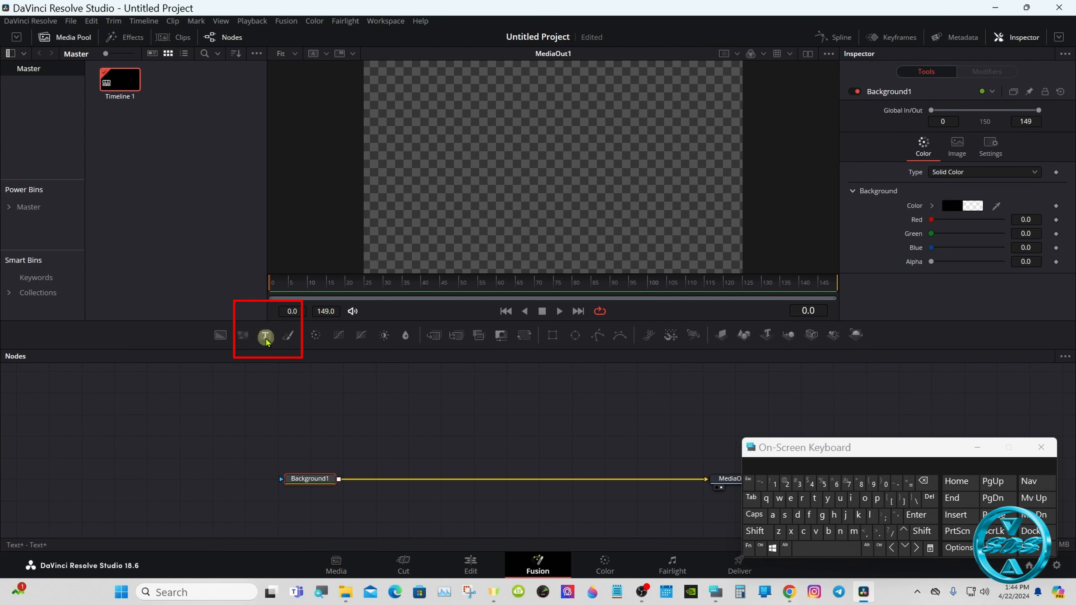
drag(266, 341, 398, 402)
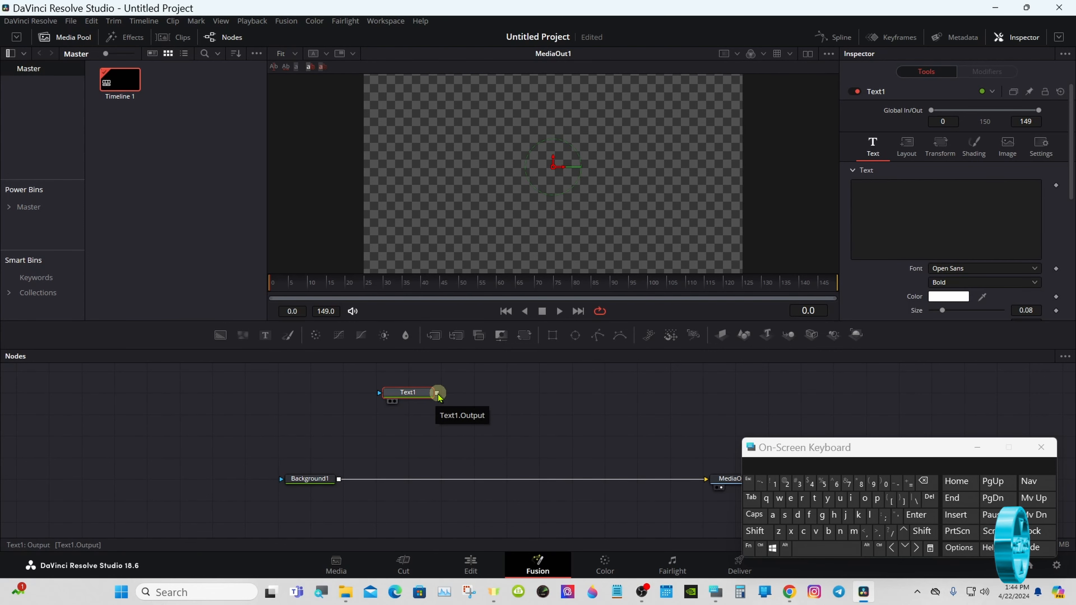
drag(437, 396, 339, 478)
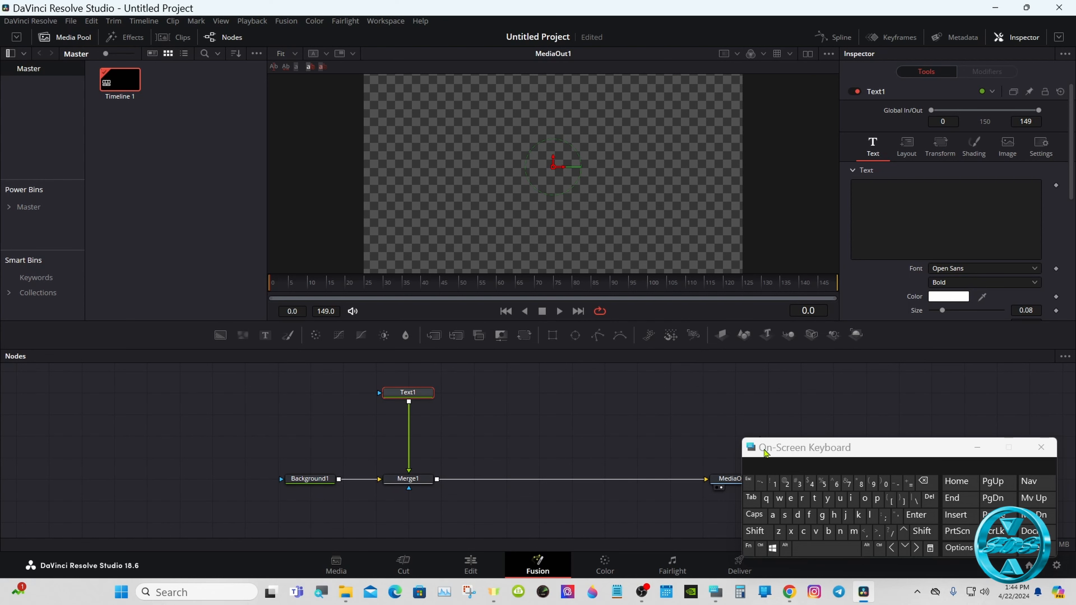
drag(758, 436, 742, 404)
click(895, 183)
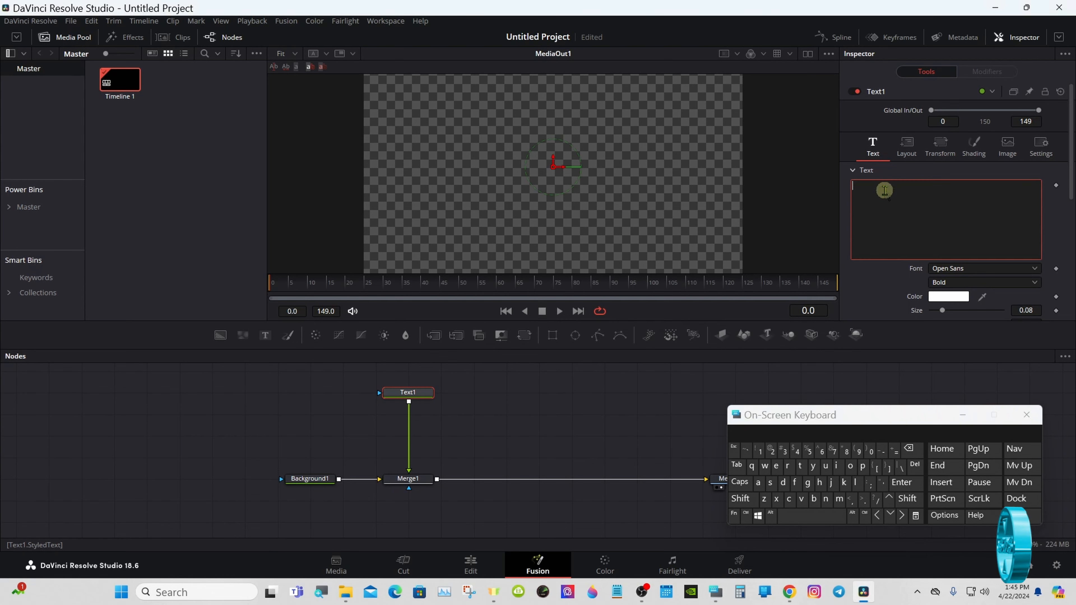
click(740, 498)
click(800, 466)
click(776, 466)
click(776, 500)
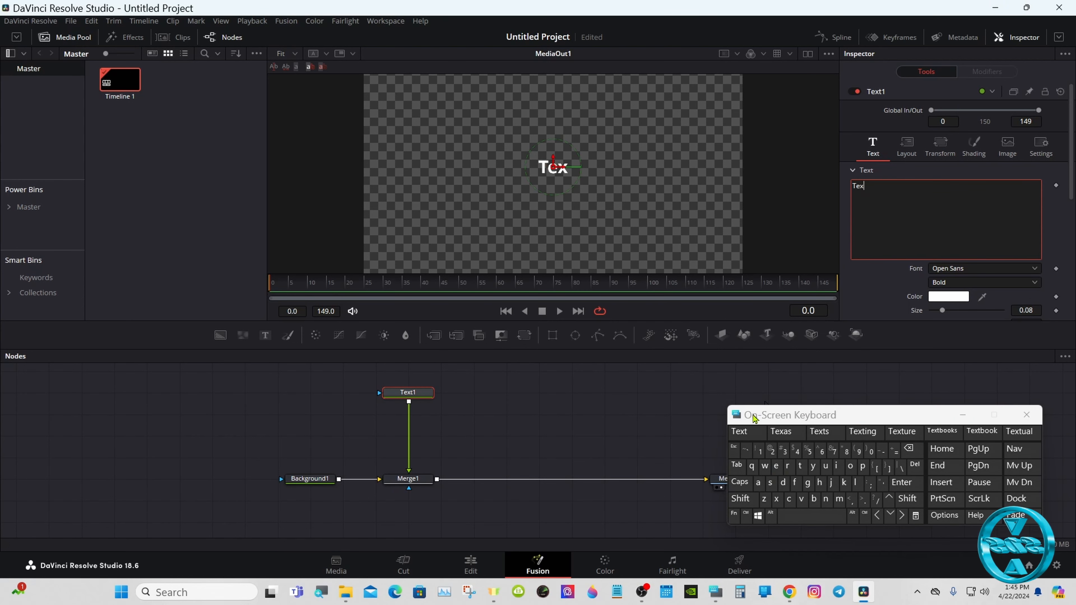
click(908, 448)
click(908, 448)
click(908, 448)
- Enter "TEXT REVEAL 2" in capitals as the content of the Text1 node
click(739, 483)
click(801, 466)
click(776, 466)
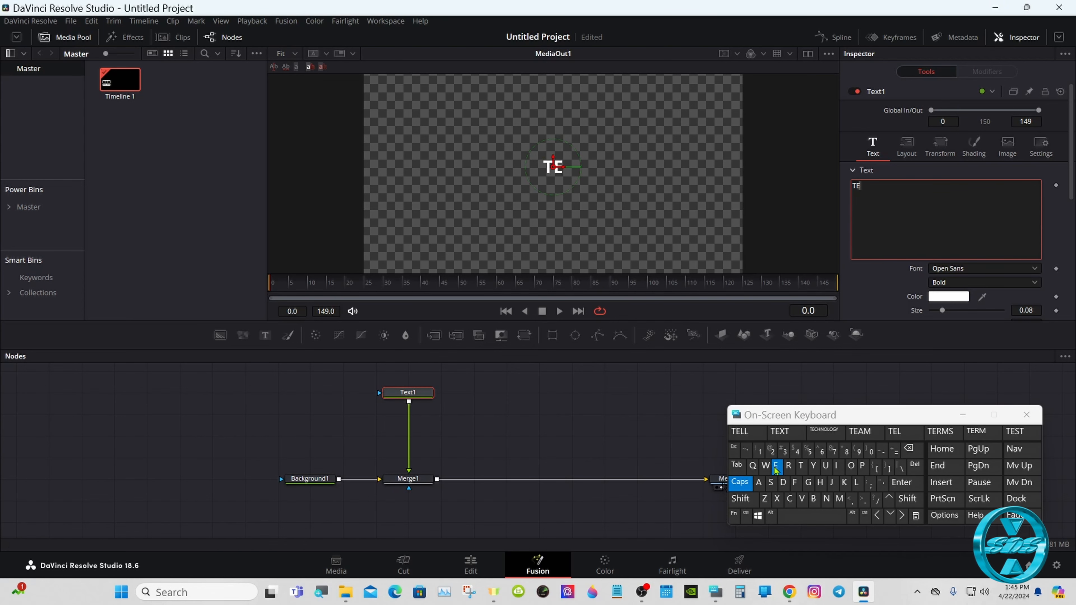
click(777, 499)
click(751, 437)
click(788, 466)
click(776, 466)
click(801, 499)
click(776, 465)
click(758, 482)
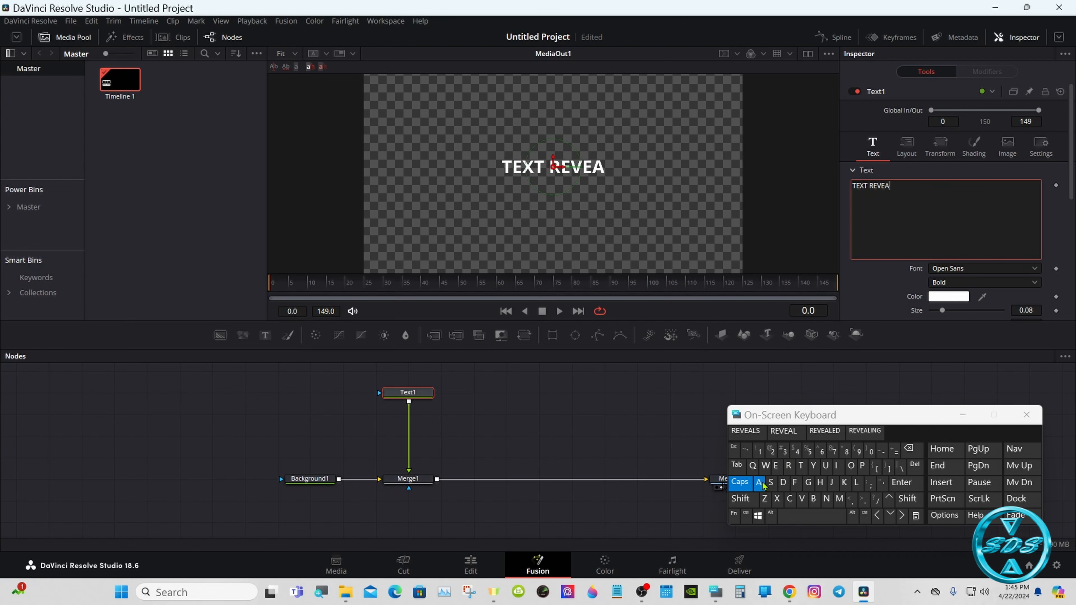
click(782, 434)
click(773, 450)
click(693, 424)
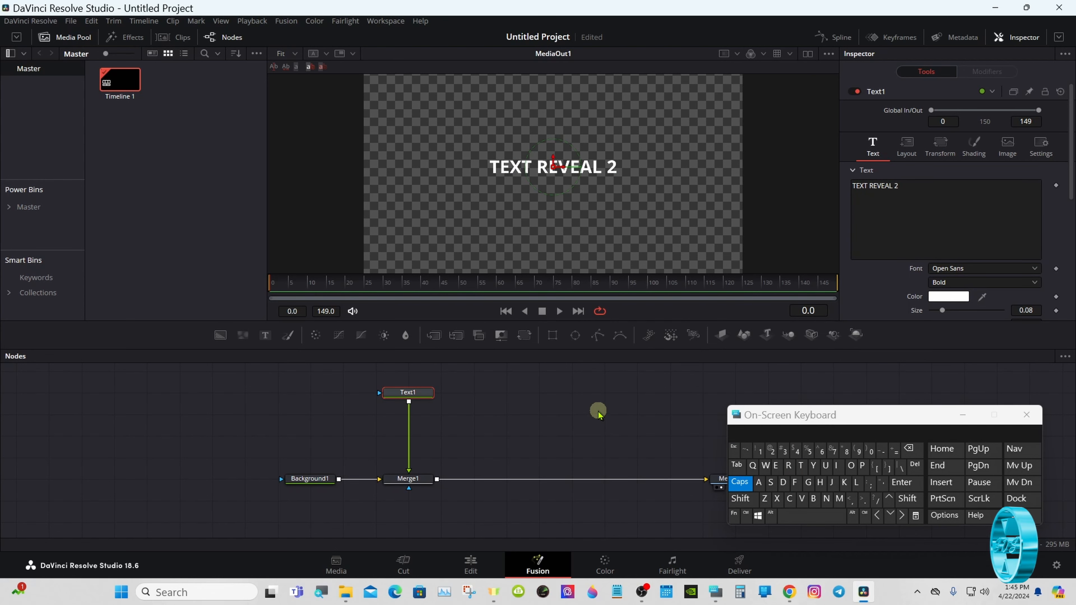
- Add a Transform node after Text1 with size 1.5 and center Y 0.55
click(526, 336)
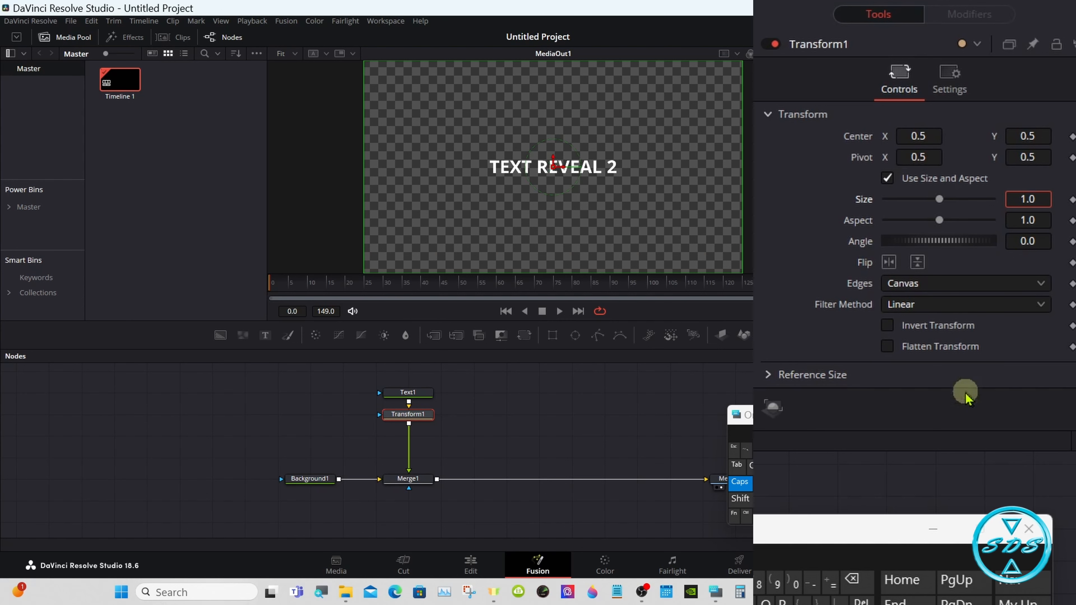
click(851, 579)
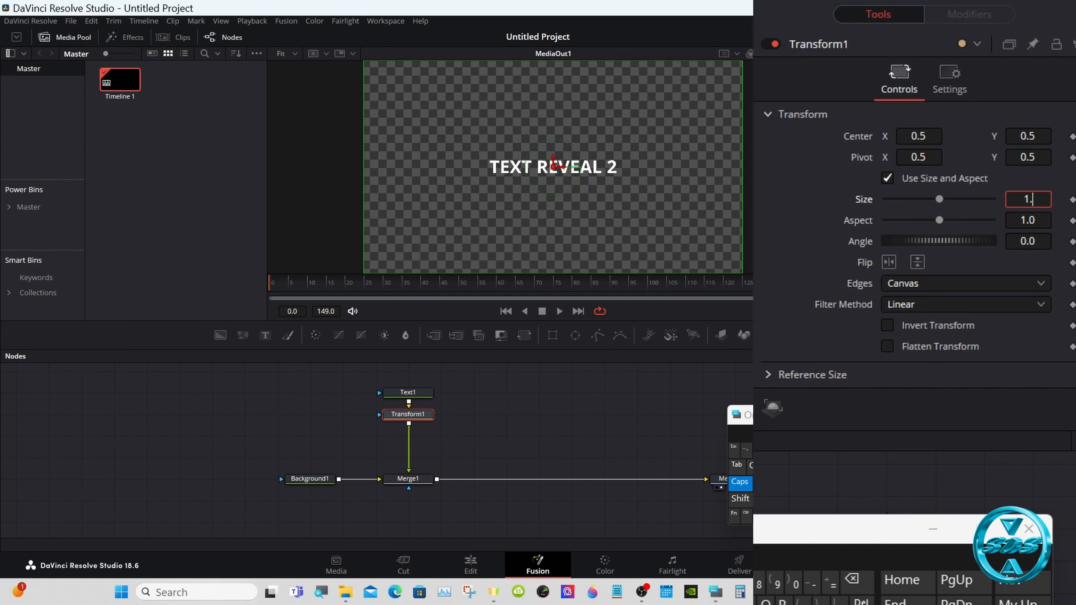
text(5)
key(Tab)
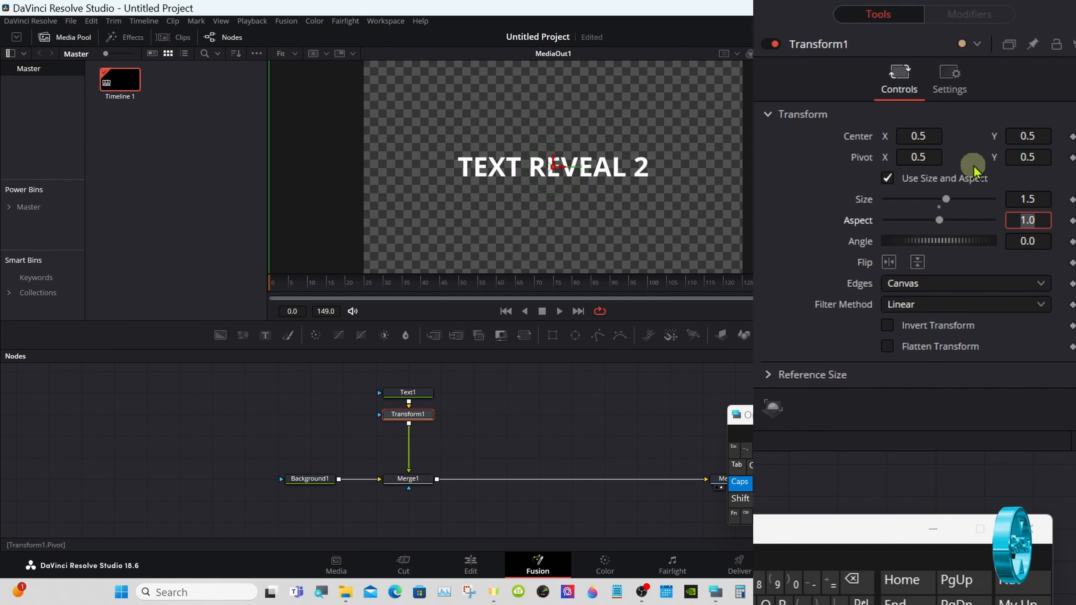
click(1036, 131)
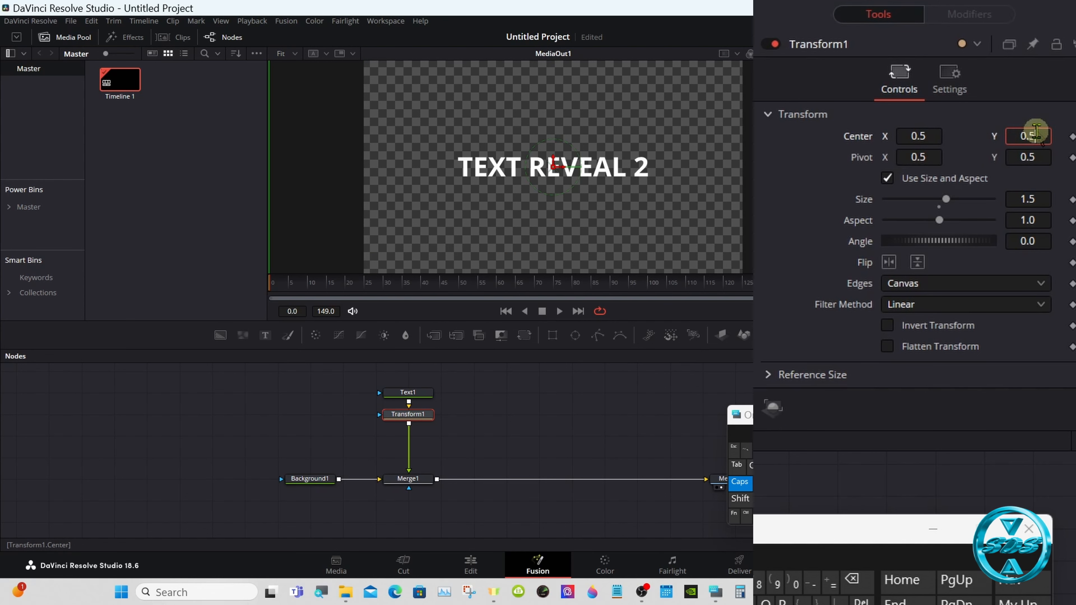
text(5)
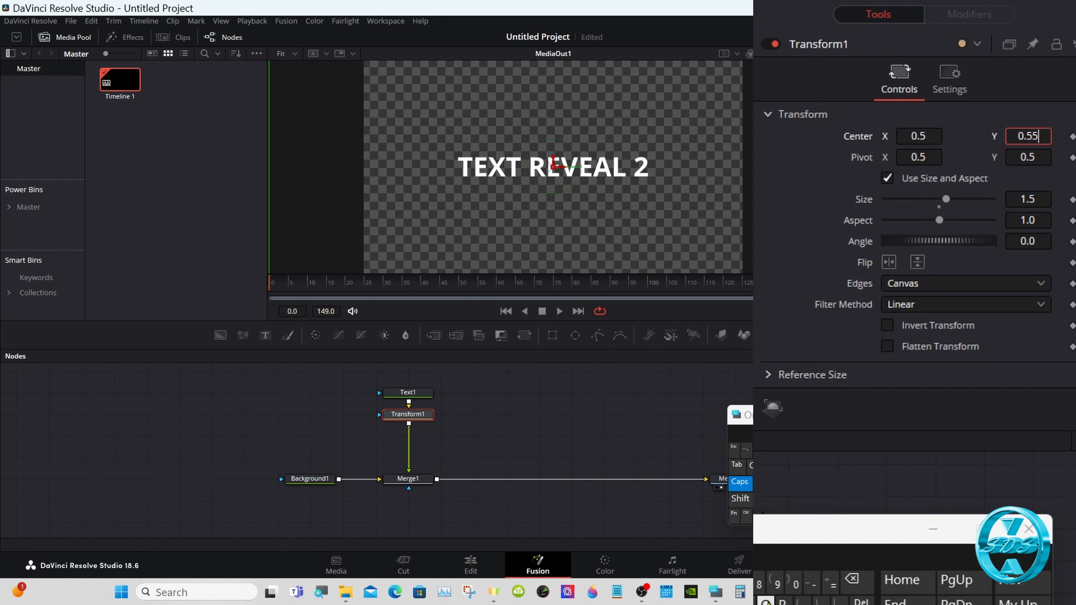
key(Tab)
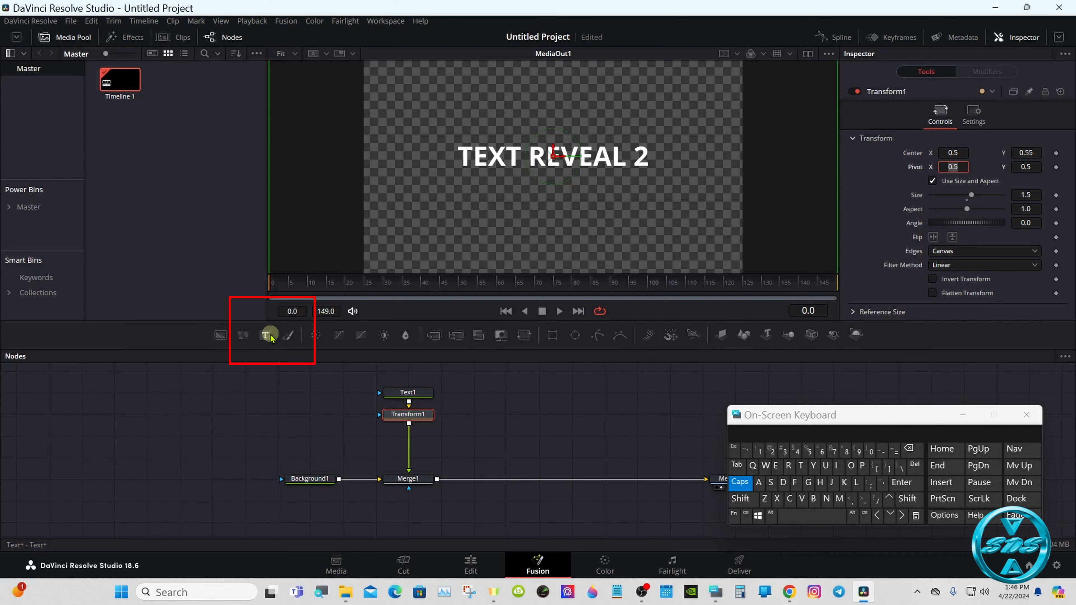
- Merge a second Text+ node after Merge1 and enter "SOME TEXT" as its content
drag(271, 339, 492, 401)
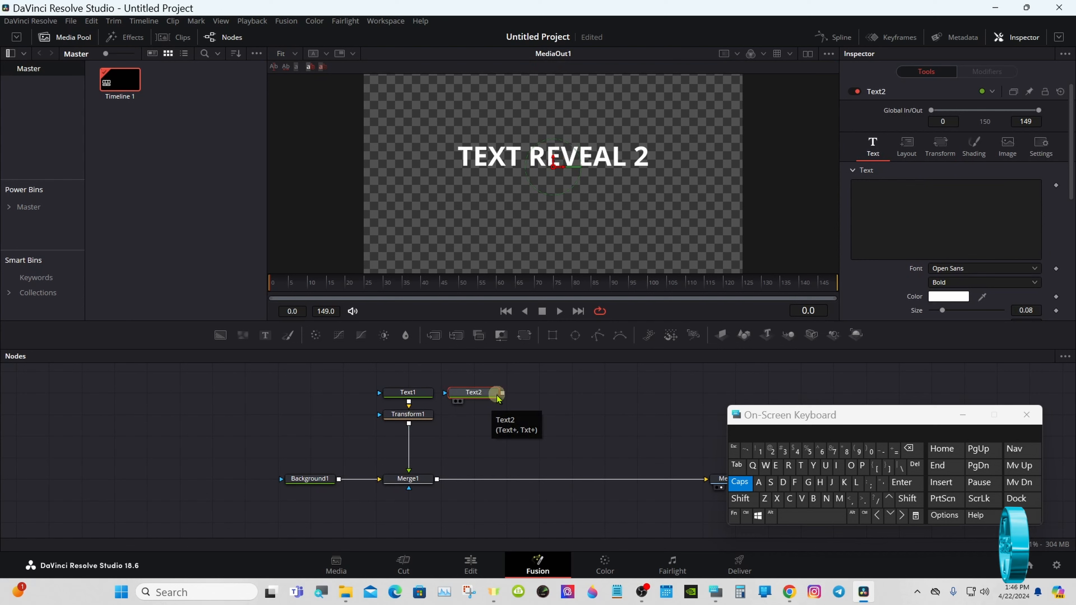
drag(502, 393, 438, 479)
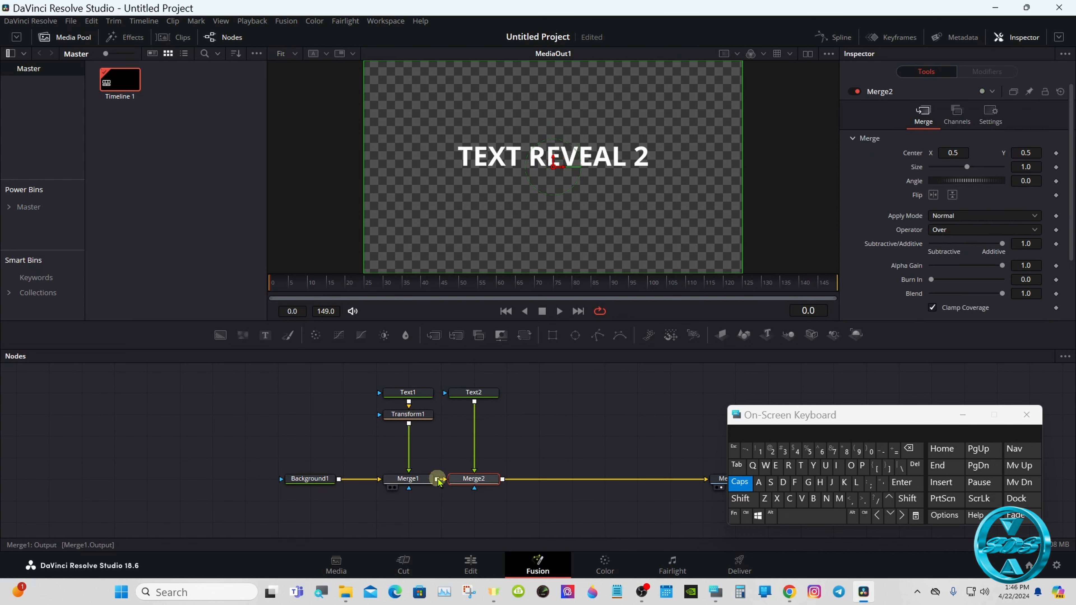
click(487, 392)
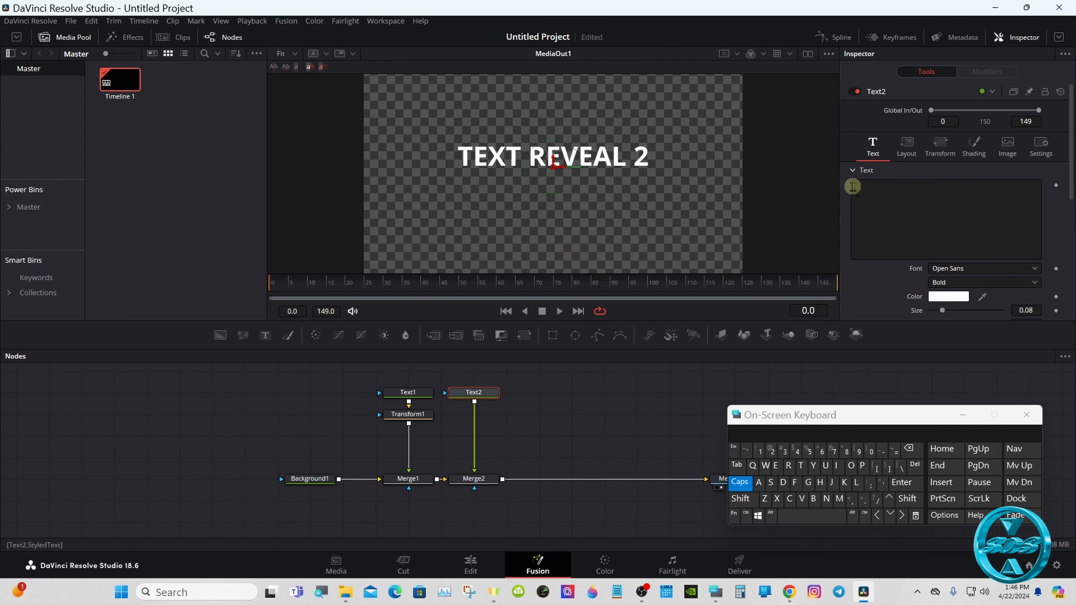
click(857, 189)
text(S)
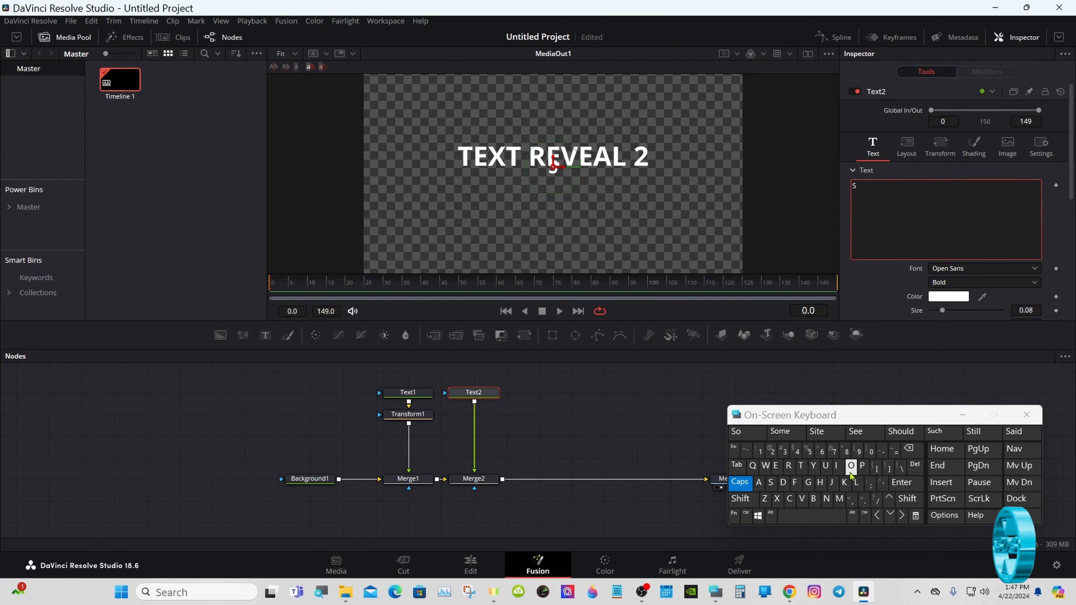
text(OME TEXT)
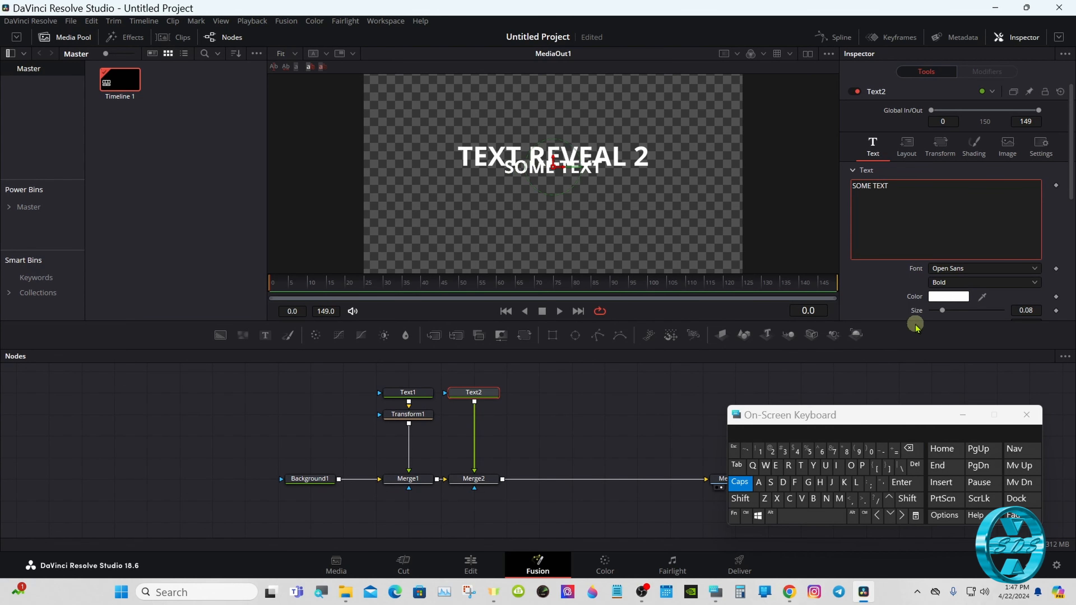
- Expand the Inspector to full height and set the Text2 font style to Light
click(1059, 37)
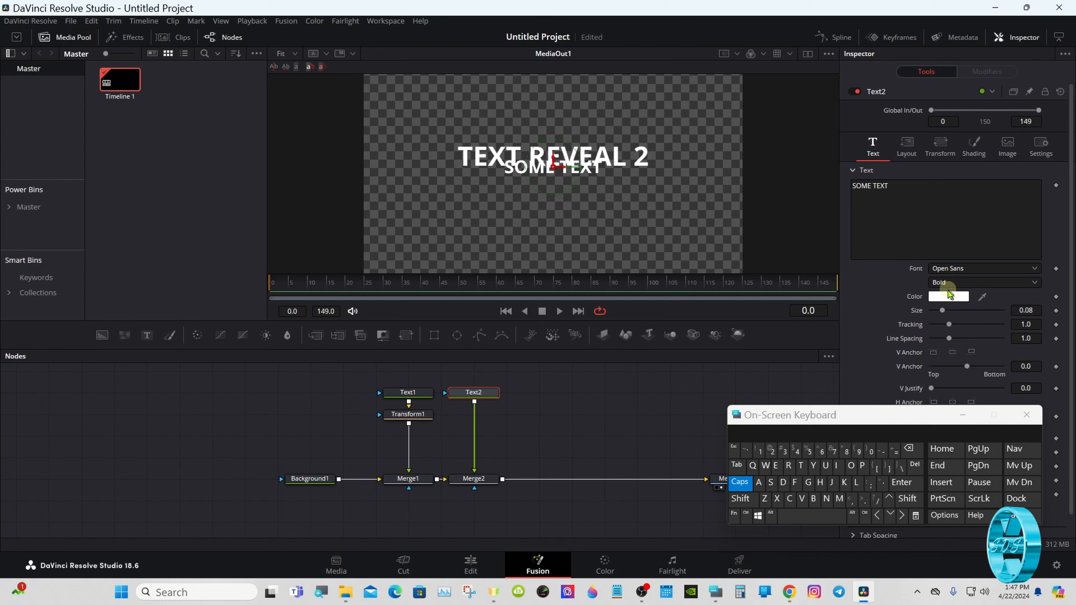
click(946, 283)
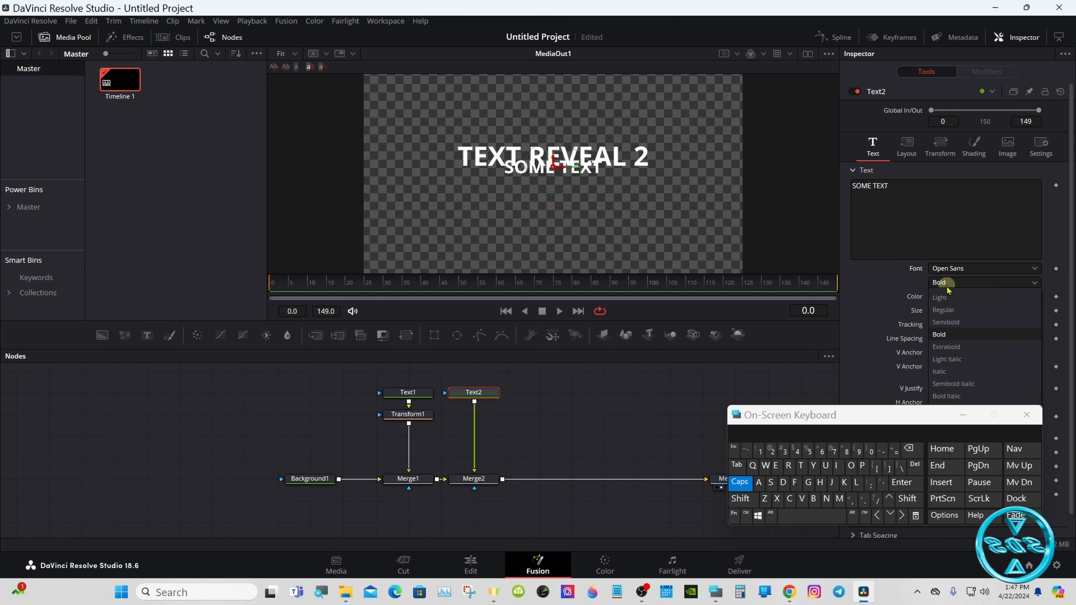
click(947, 297)
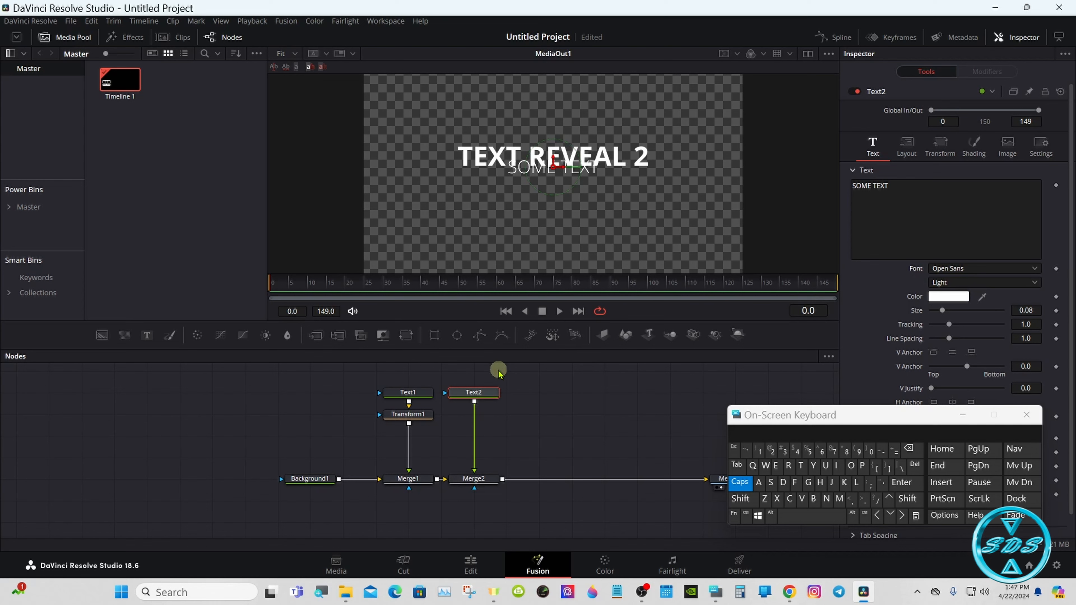
- Add a Transform node after Text2, placing SOME TEXT below the title at center Y 0.41 and center X about 0.63
click(408, 338)
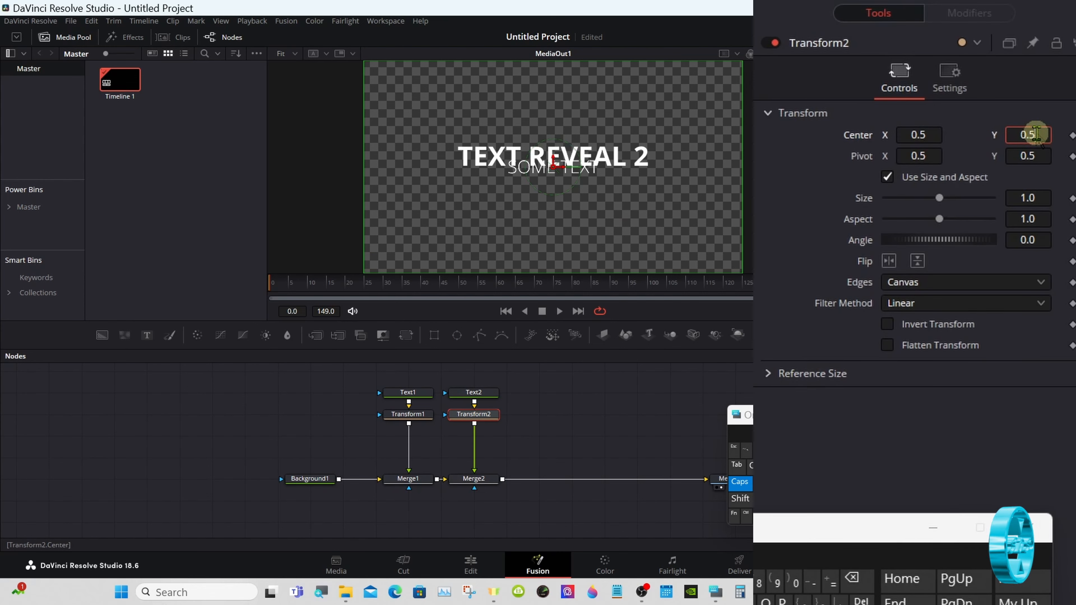
click(853, 577)
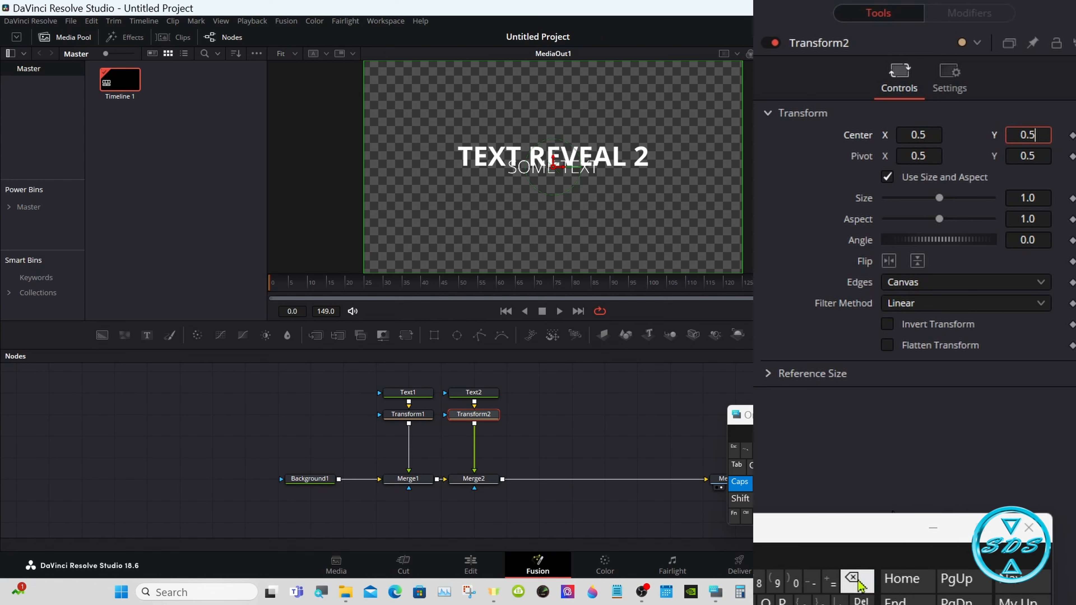
text(41)
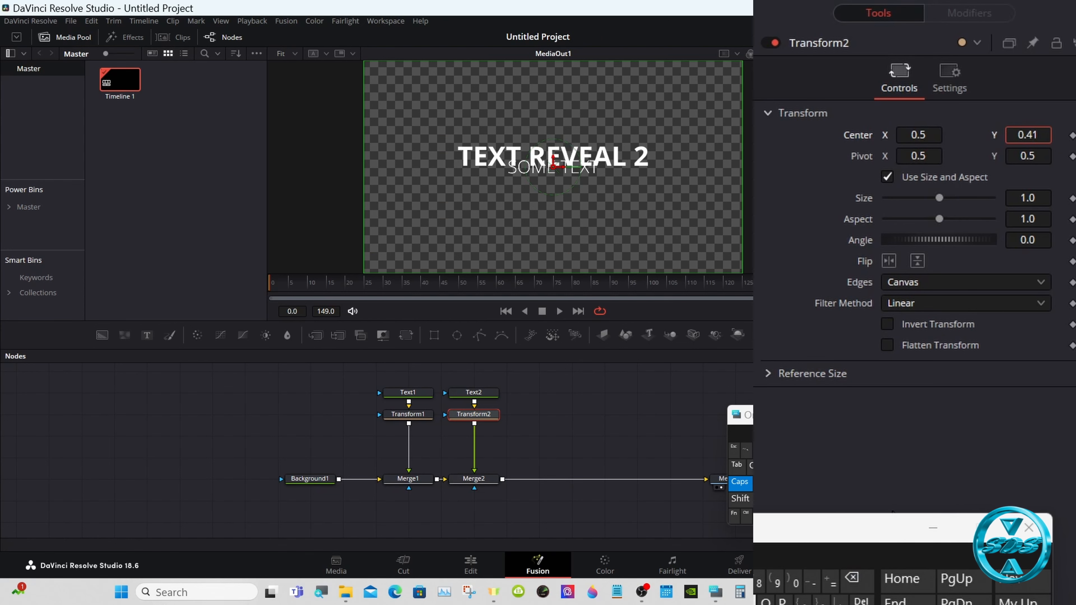
key(Tab)
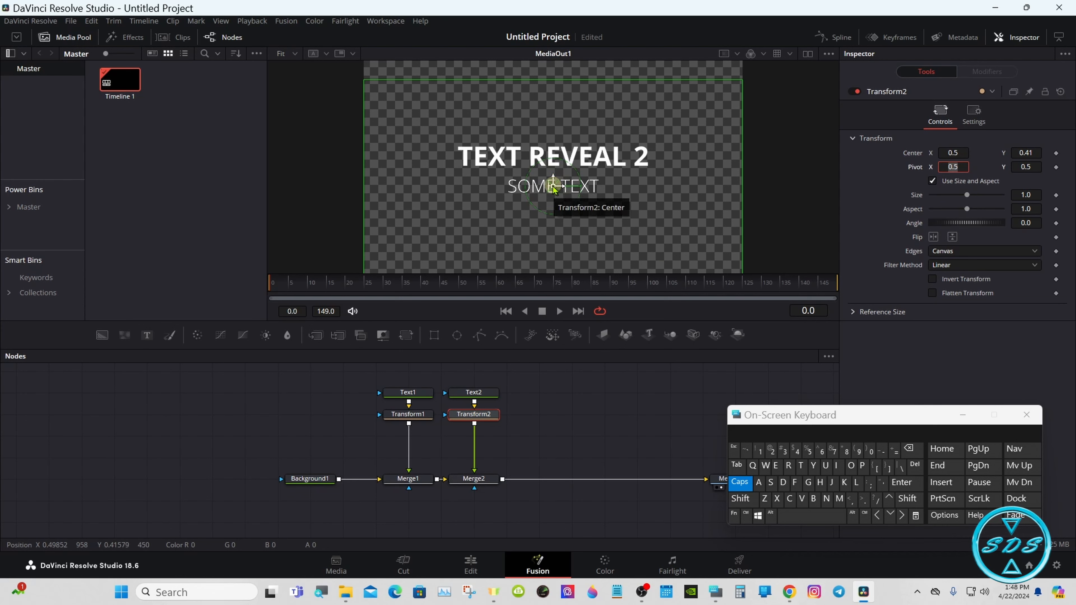
drag(558, 187, 615, 188)
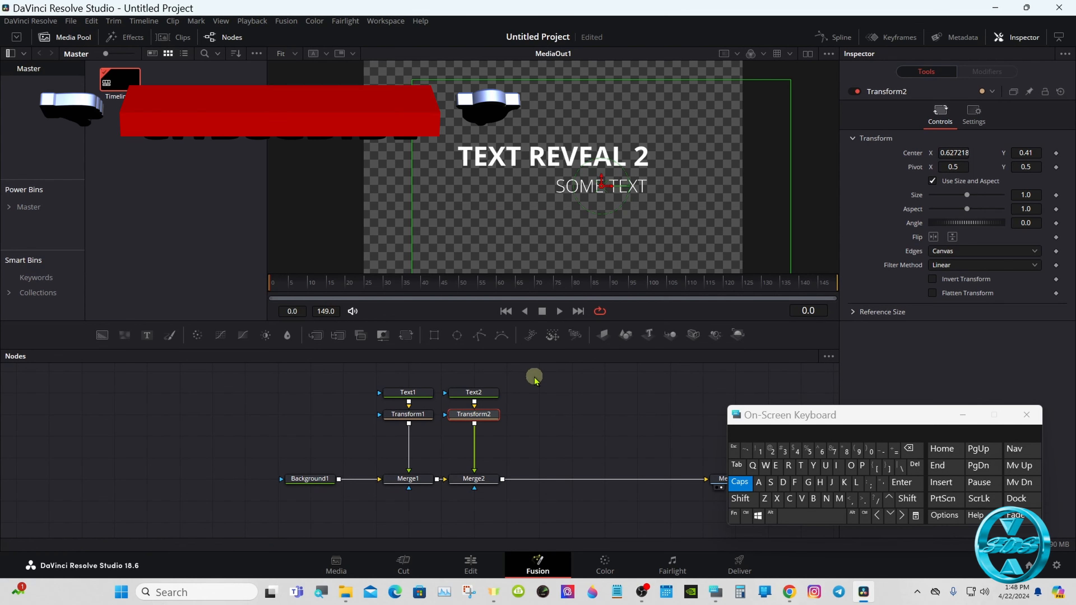
- Add a Rectangle mask to the Text1 node
click(529, 394)
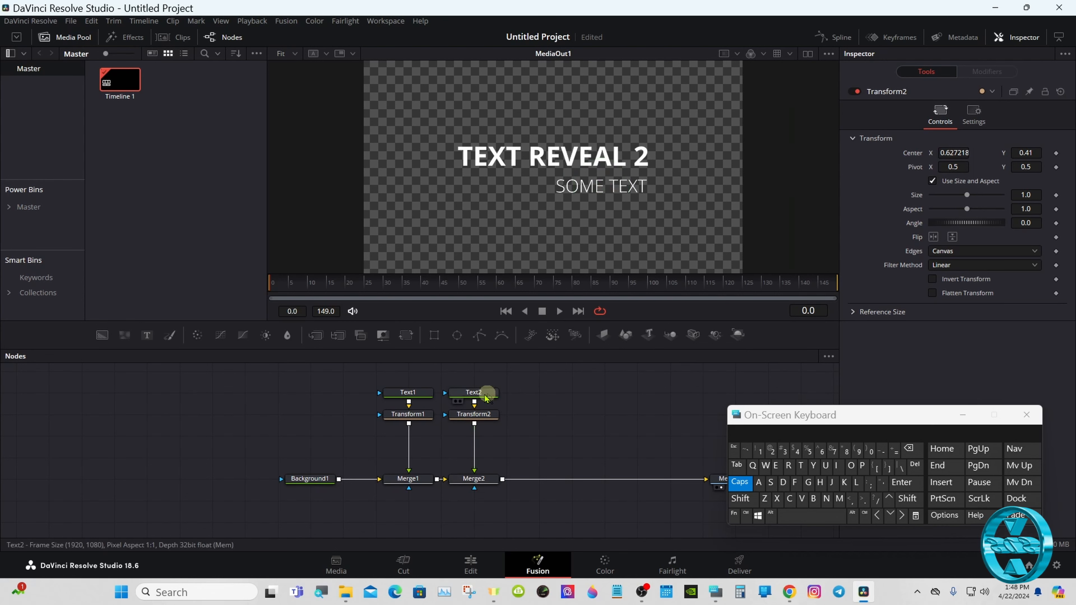
click(414, 396)
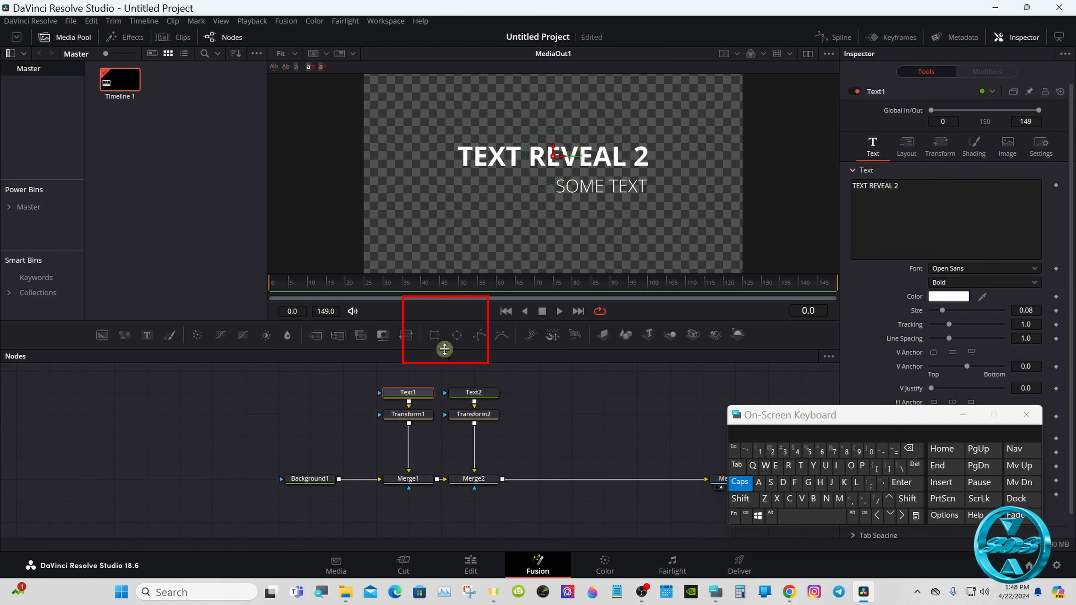
click(436, 336)
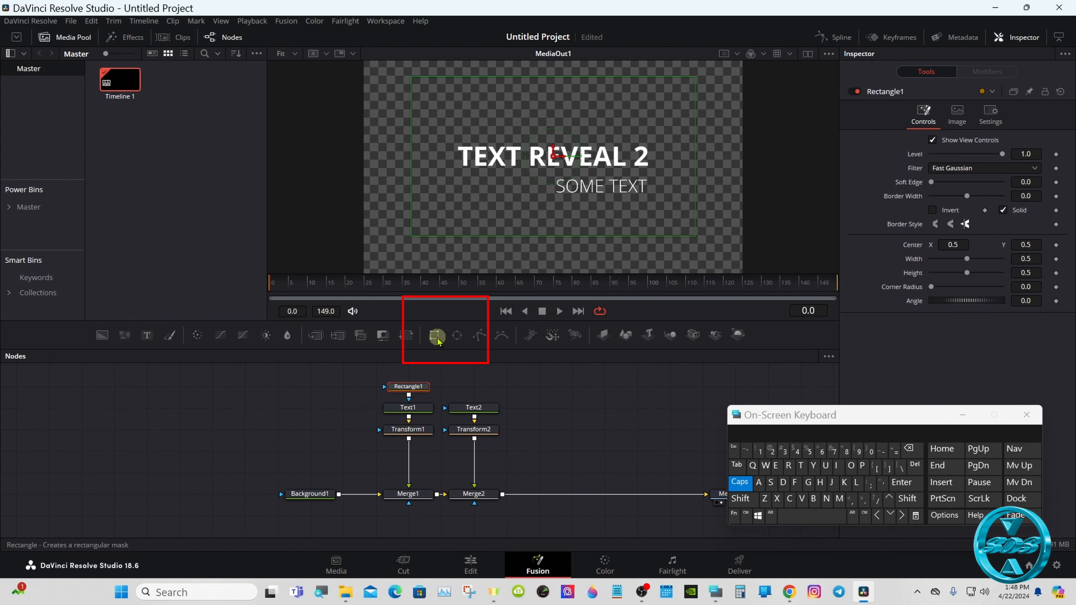
- Copy Rectangle1, paste it as an instance above Text2, and connect the instance to Text2 as its mask
right_click(404, 391)
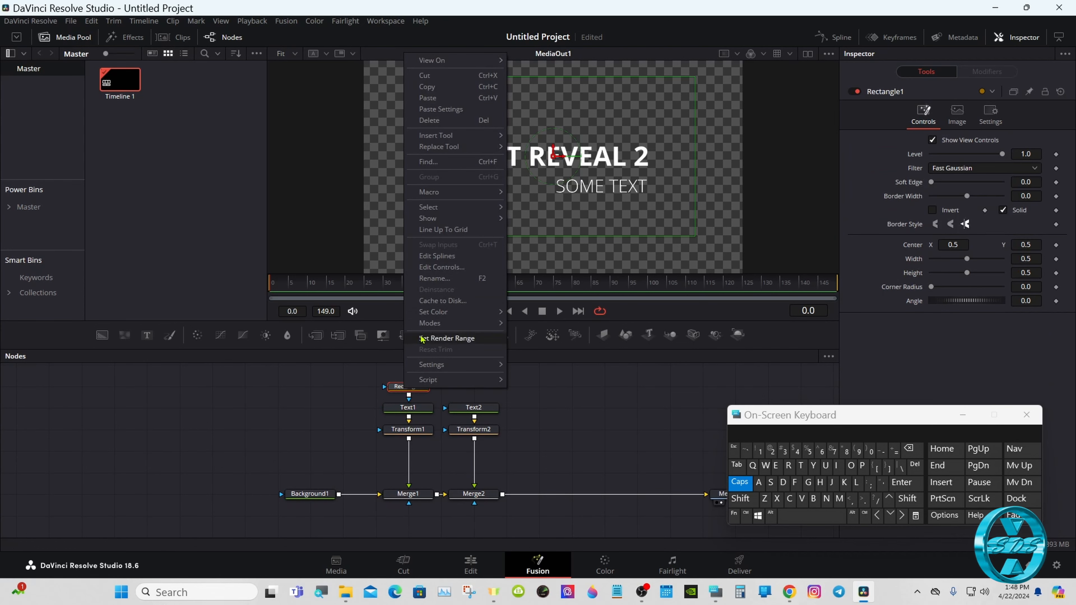
click(439, 87)
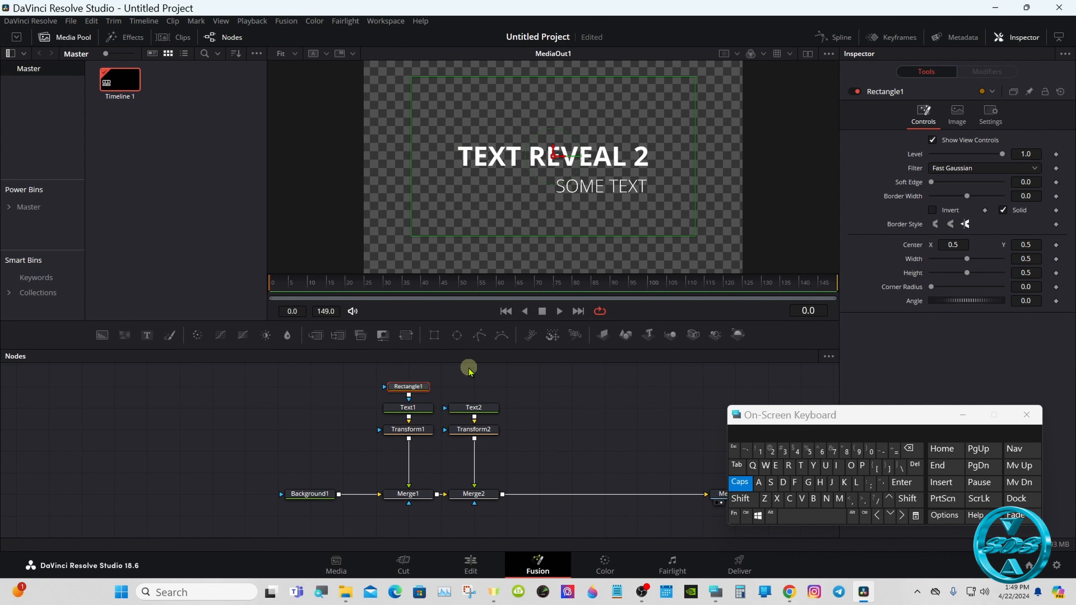
click(473, 378)
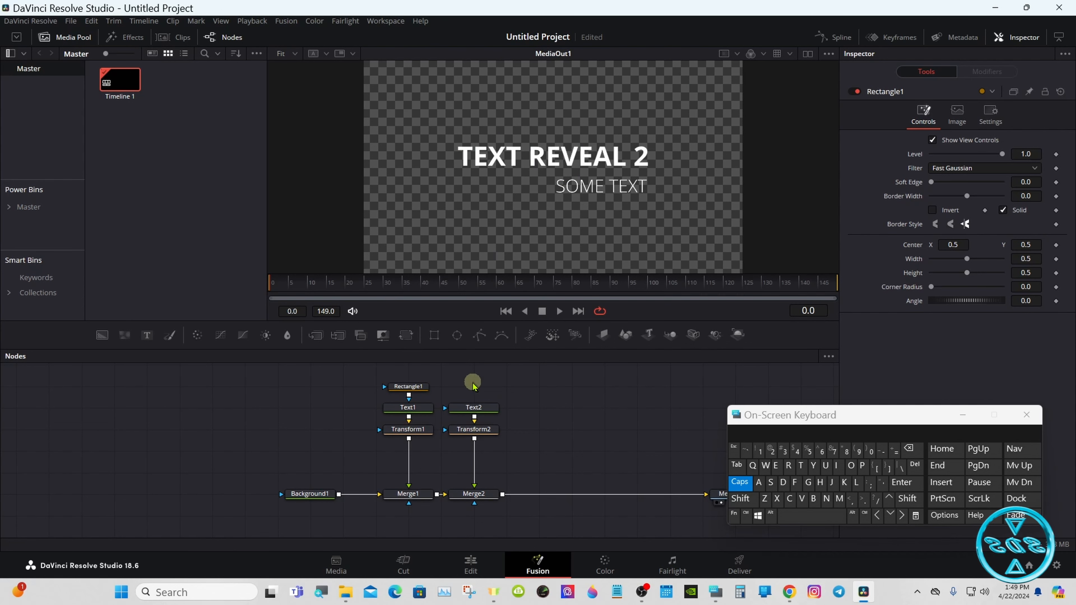
right_click(474, 384)
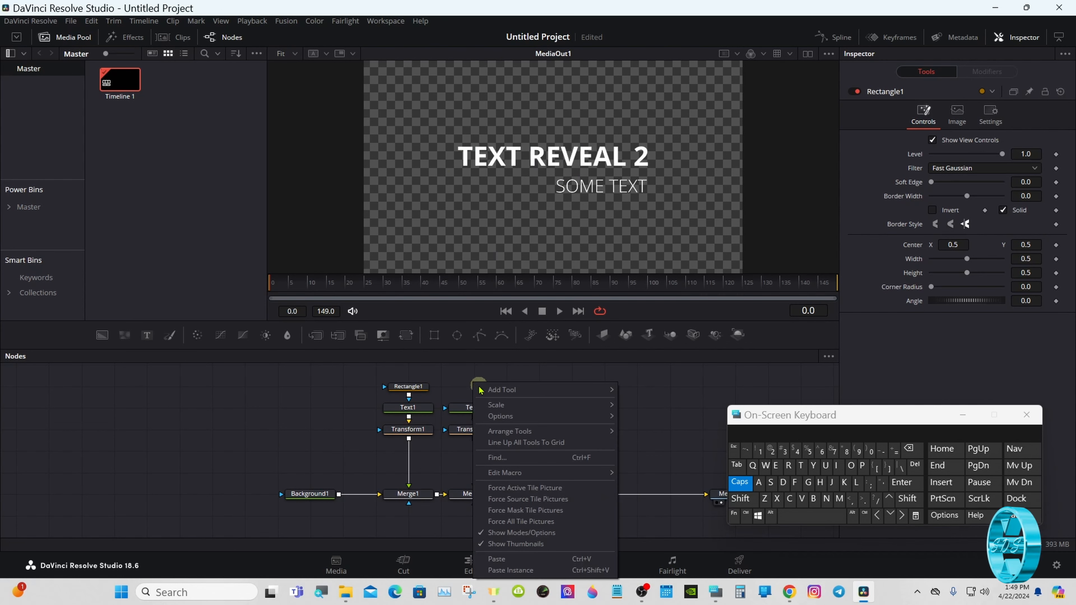
click(503, 570)
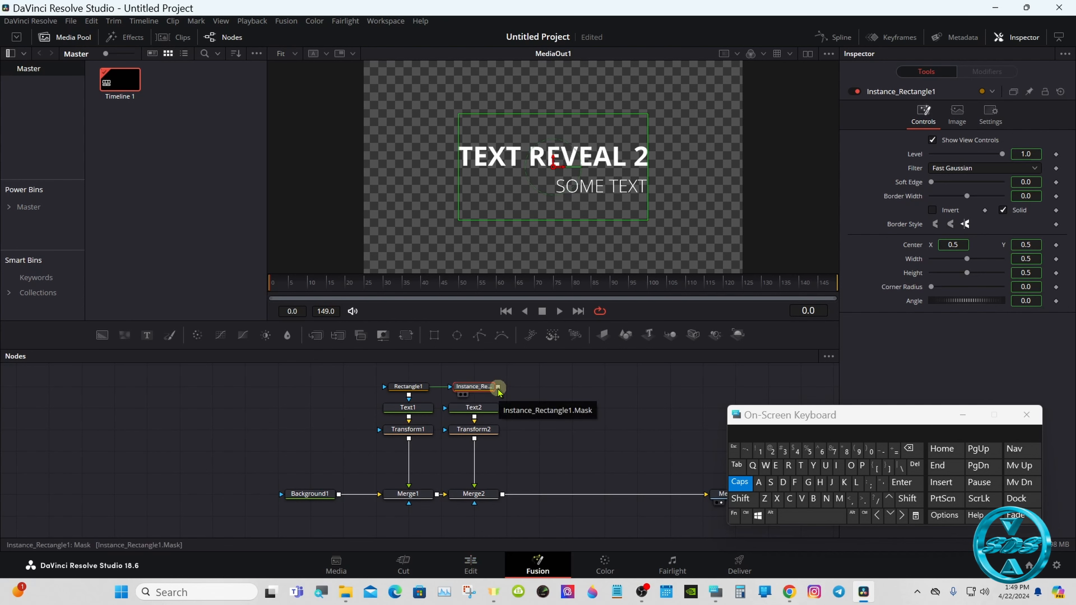
drag(499, 392, 473, 408)
- With both rectangle masks selected, deinstance their Center, Width and Height parameters
drag(355, 372, 557, 405)
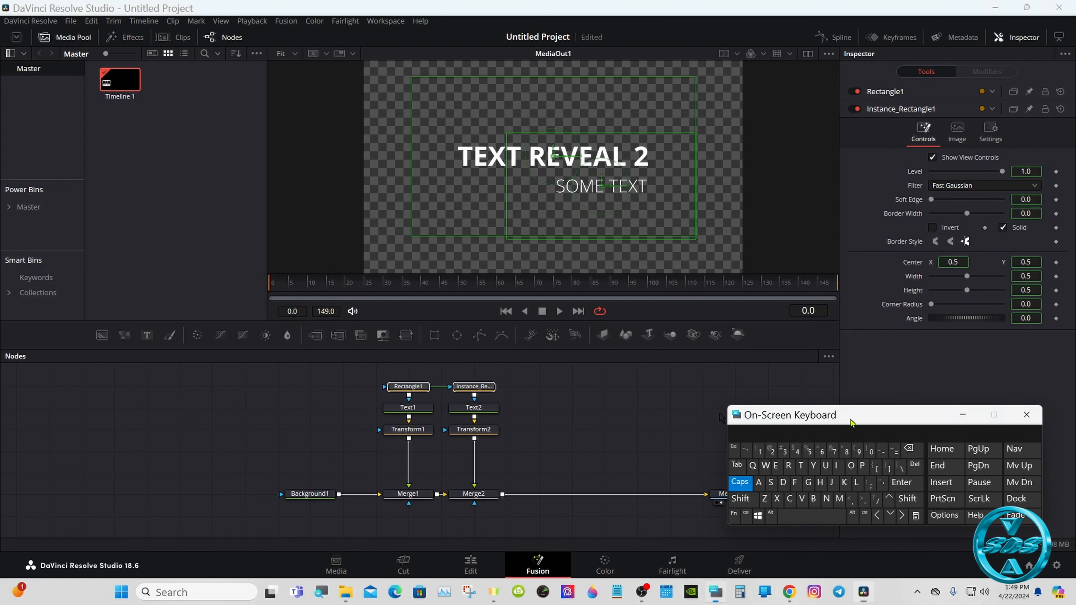
drag(852, 423, 766, 440)
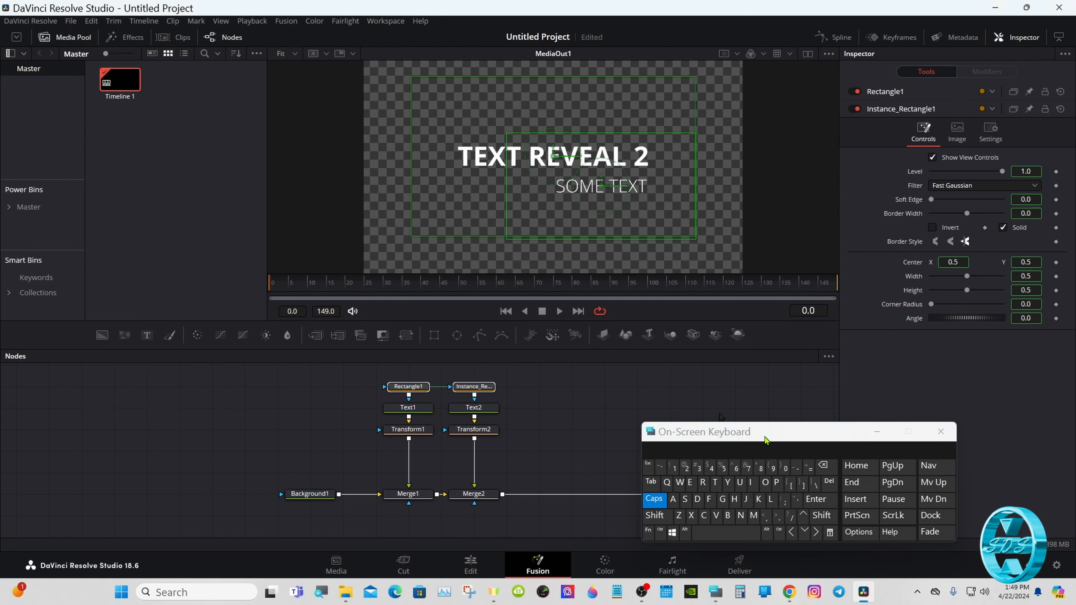
click(661, 419)
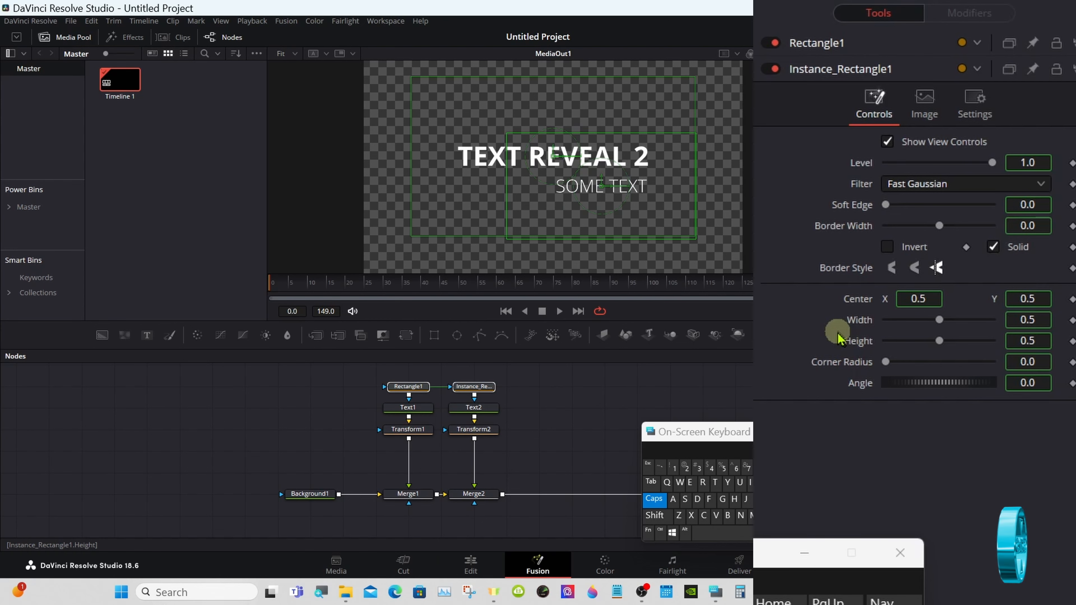
drag(776, 426, 733, 426)
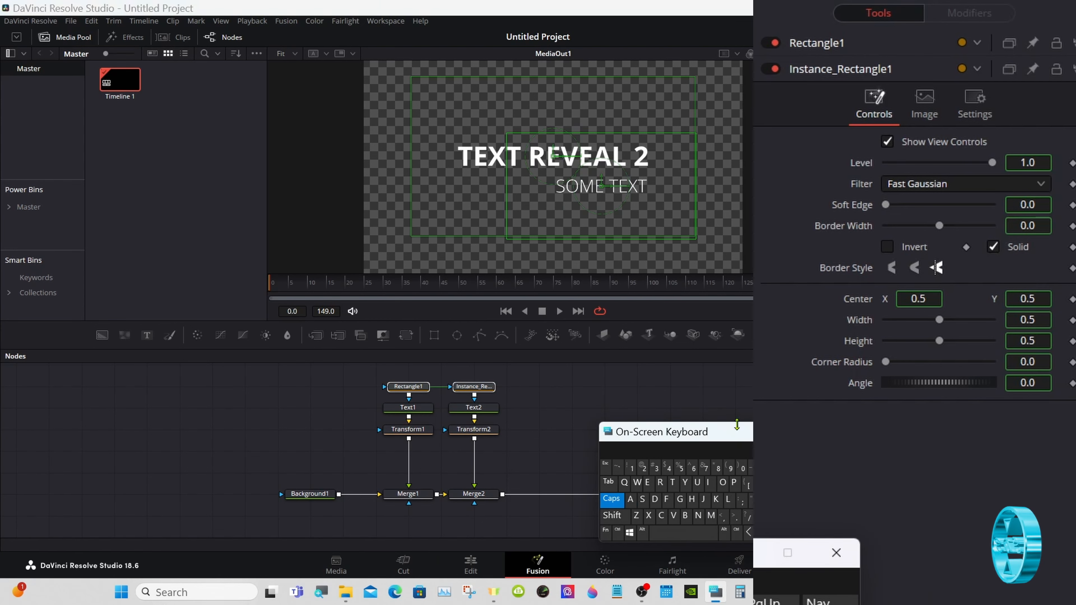
right_click(856, 304)
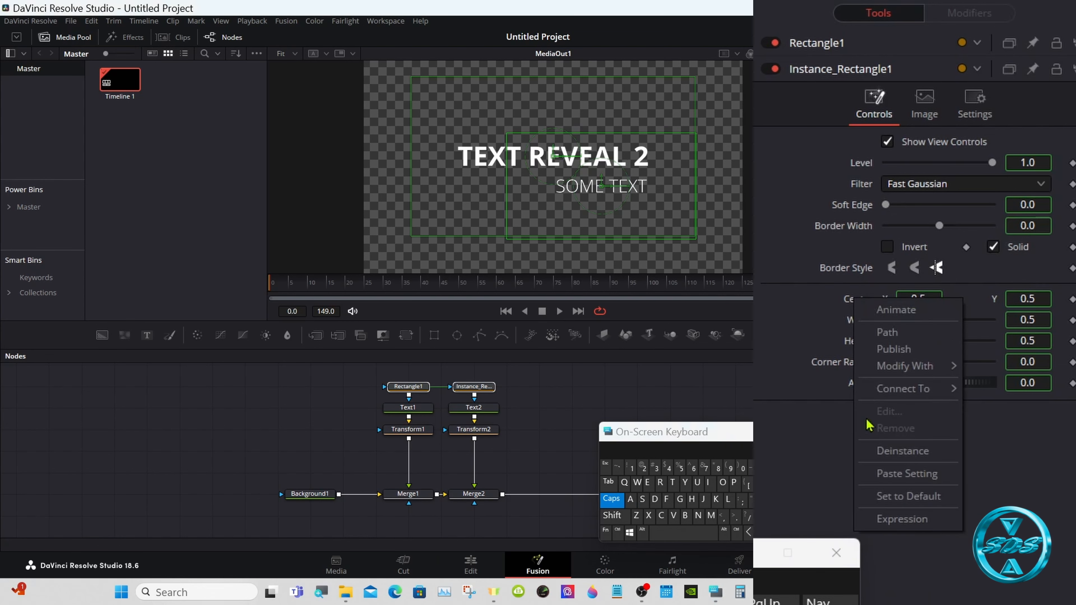
click(905, 455)
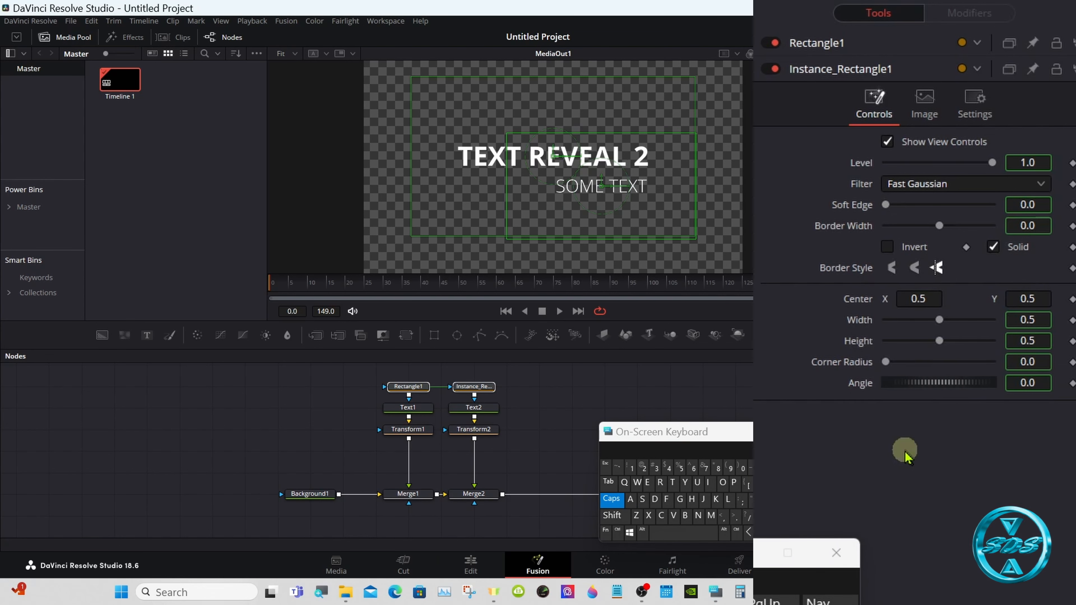
right_click(864, 320)
click(905, 473)
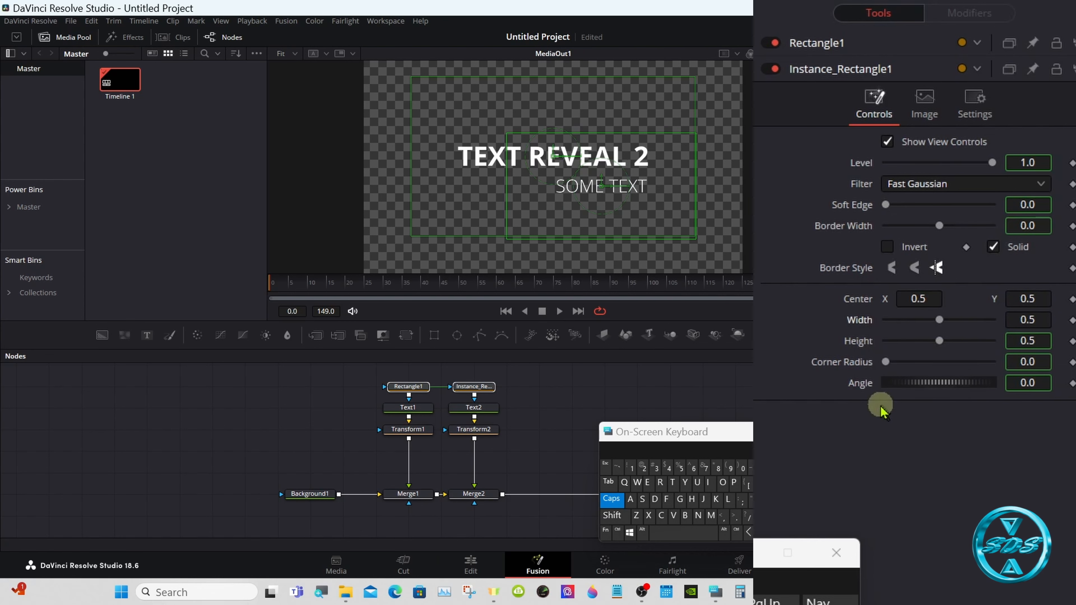
right_click(864, 342)
click(905, 496)
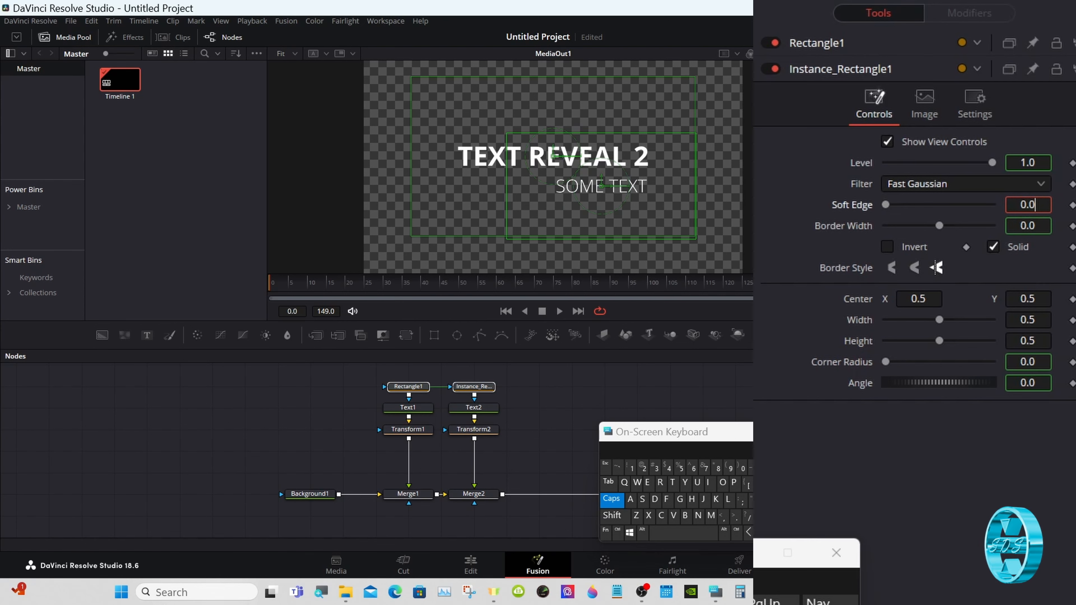
- Set the Soft Edge of both rectangle masks to 0.01
click(633, 469)
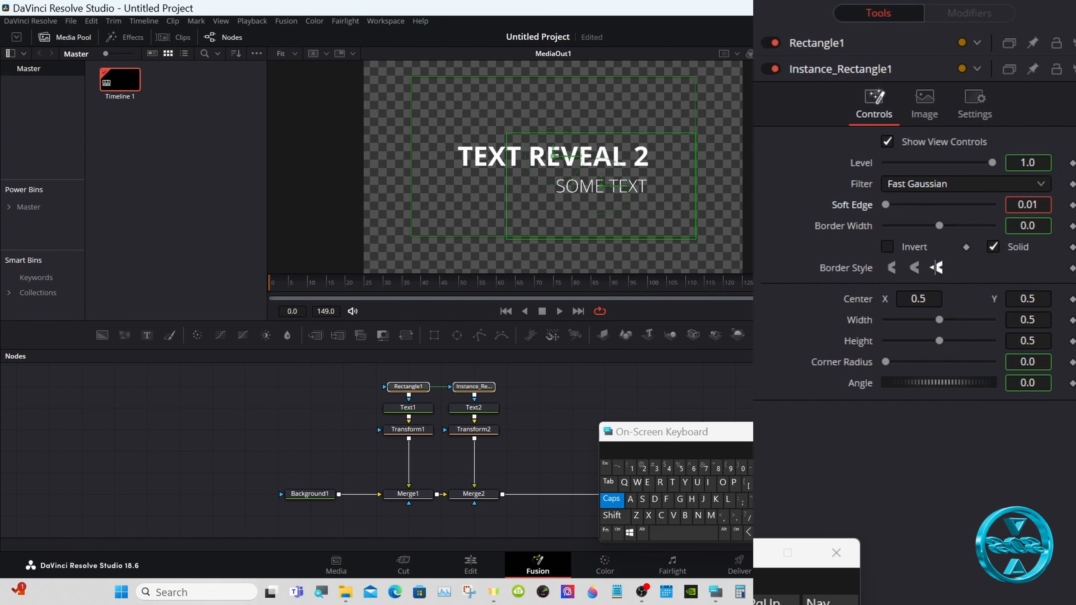
key(Return)
click(634, 377)
drag(631, 439, 709, 425)
click(553, 409)
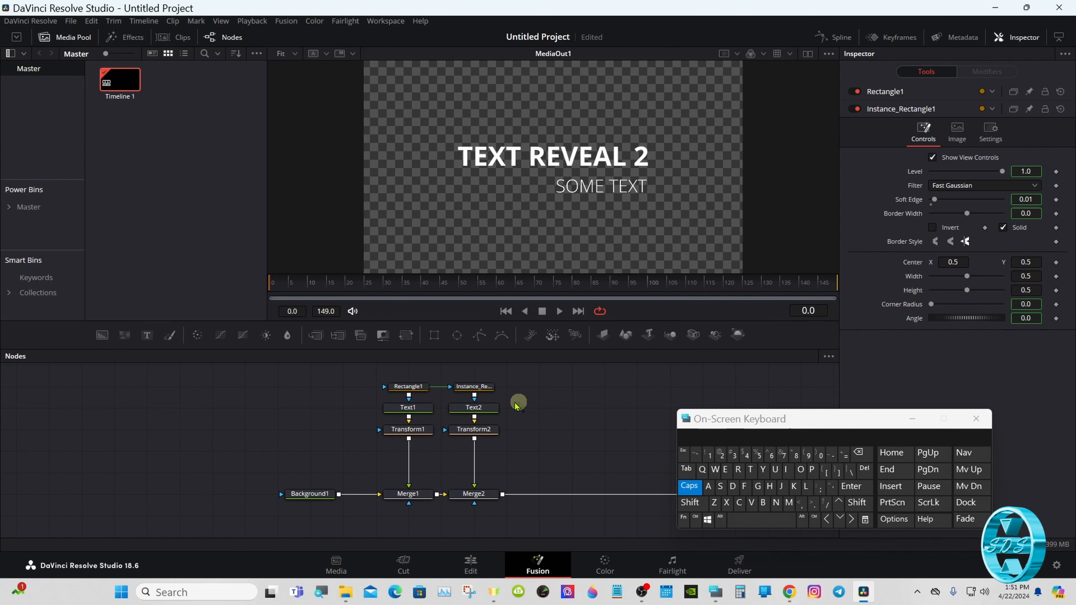
- Reduce Rectangle1's height to about 0.15 so the mask fits closely around TEXT REVEAL 2
click(413, 389)
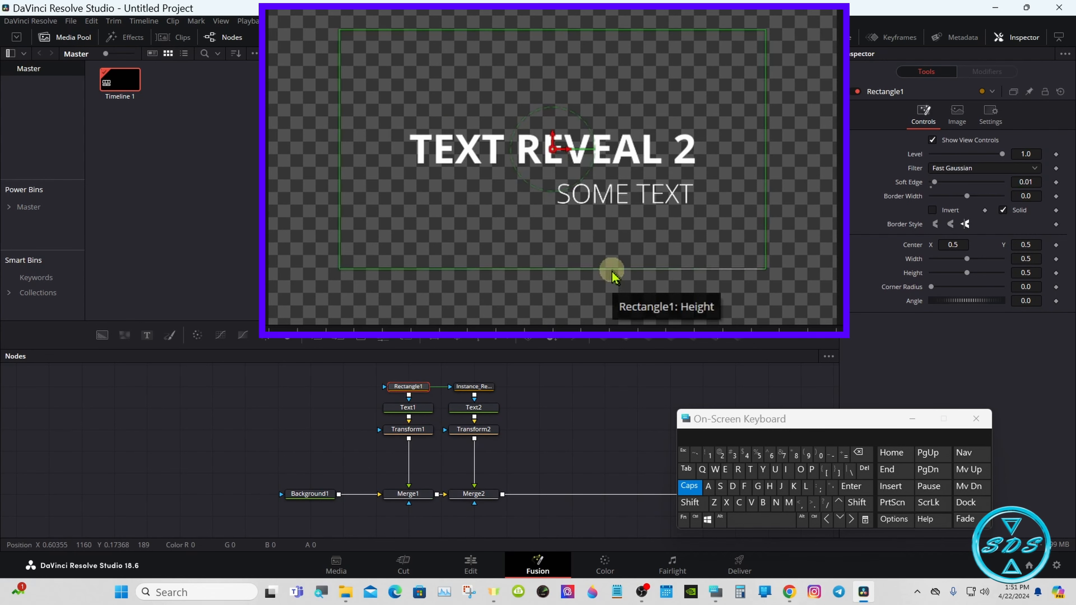
drag(614, 276, 615, 236)
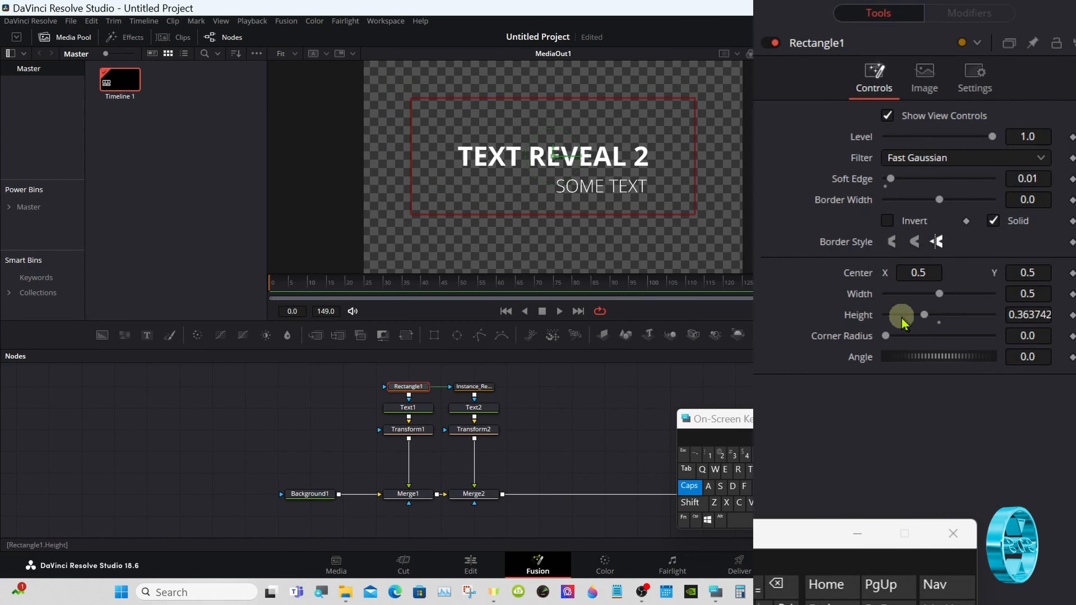
drag(925, 315, 898, 293)
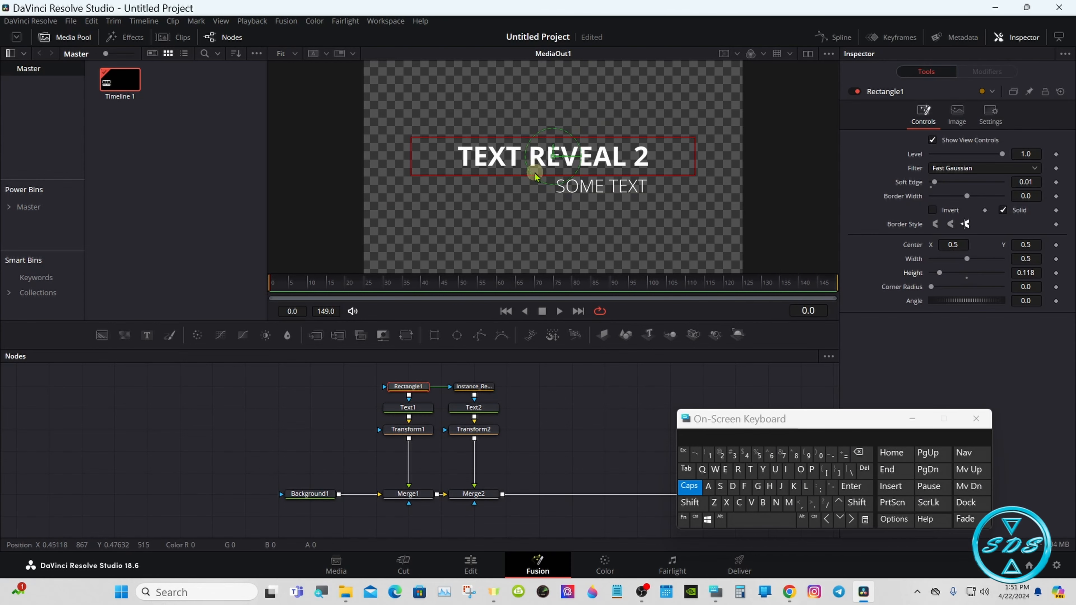
drag(535, 177, 534, 183)
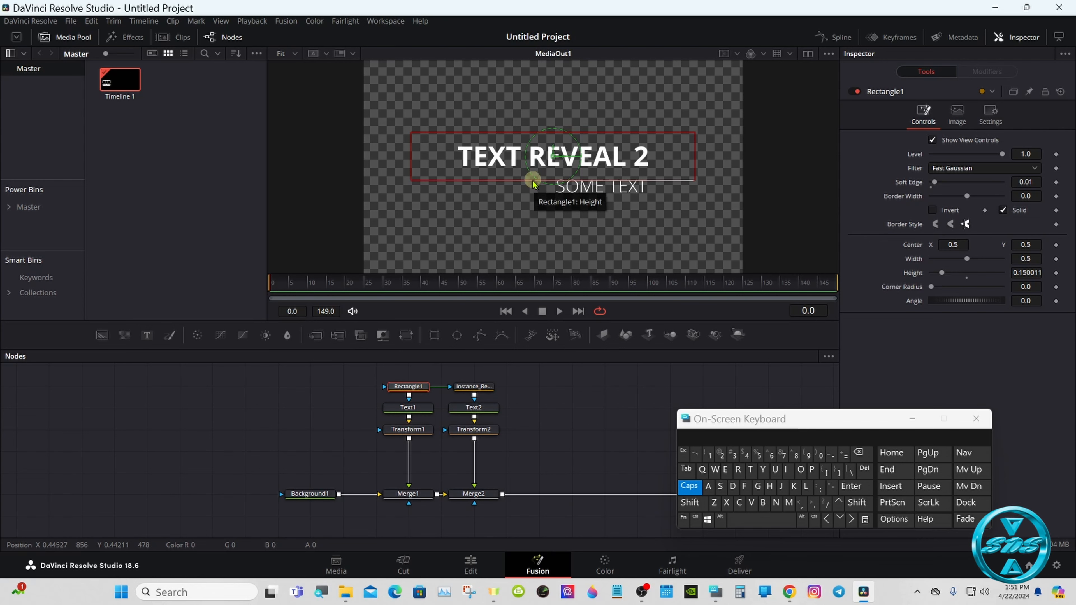
- Resize the instanced rectangle around SOME TEXT to a height of about 0.147 and a width of about 0.784
click(482, 389)
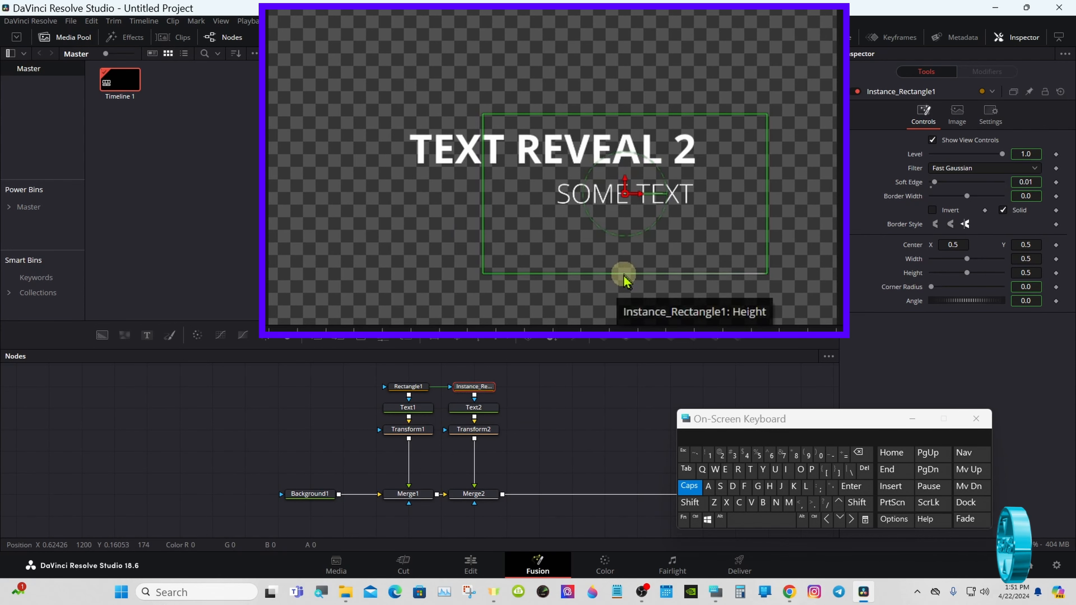
drag(625, 277, 624, 221)
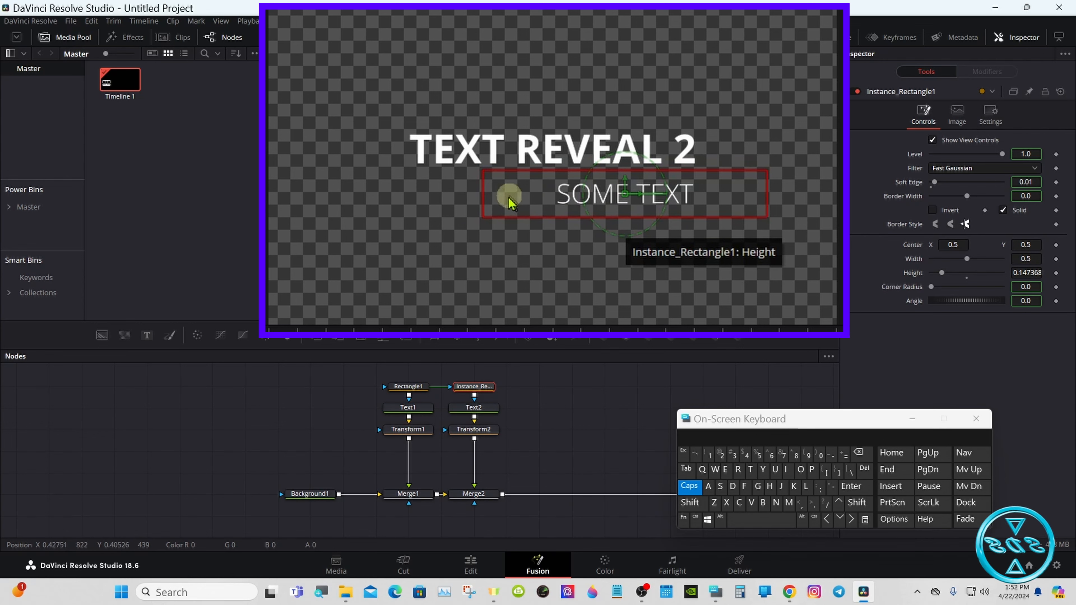
drag(485, 202, 405, 204)
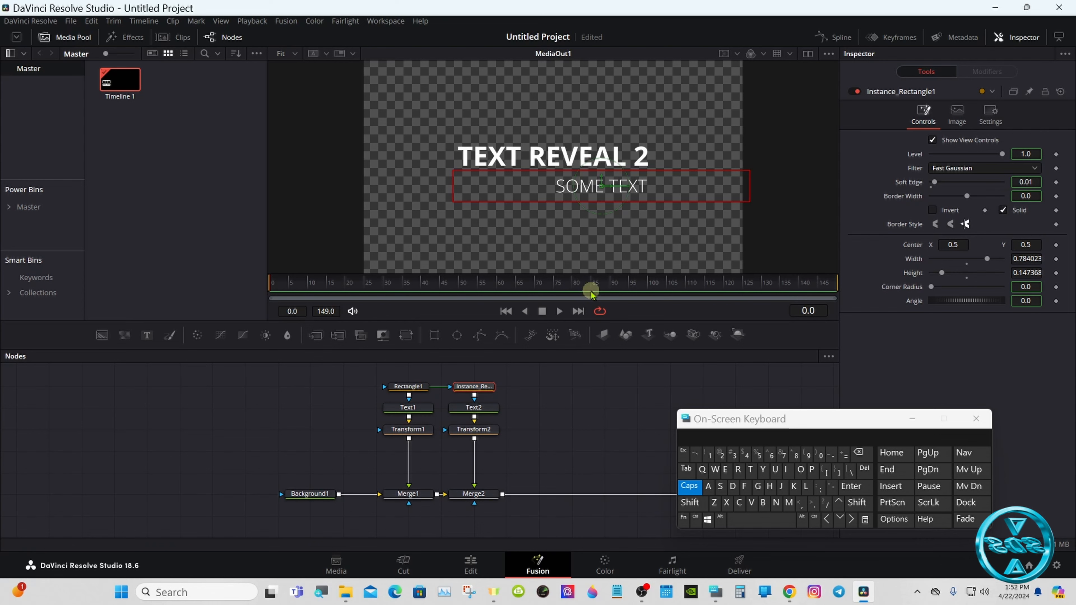
click(585, 375)
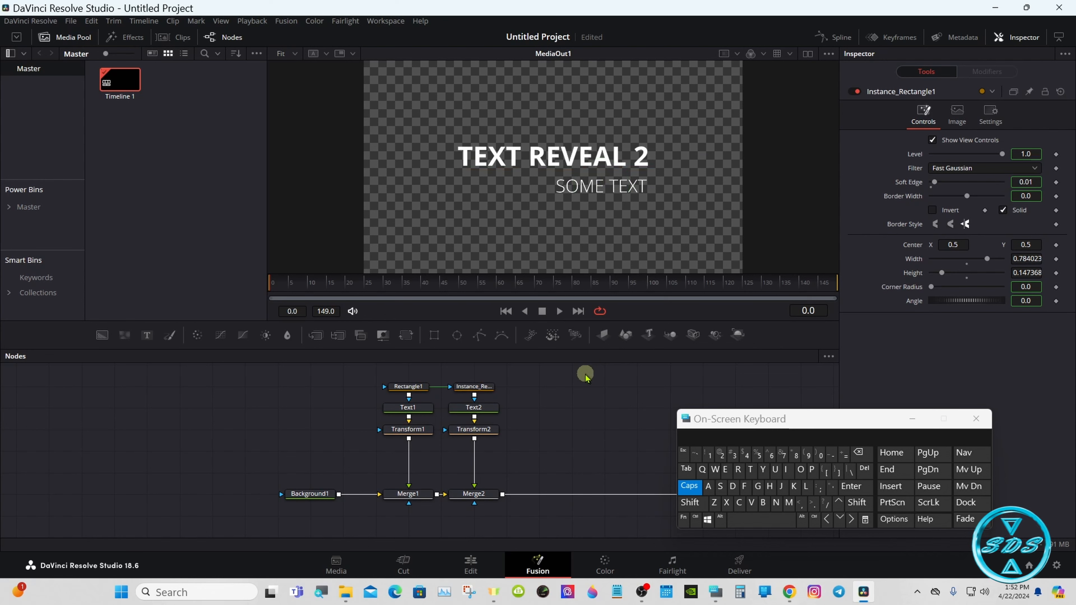
- At frame 10, set Rectangle1's center X to -0.012, hiding the title, and add a Center keyframe
click(406, 387)
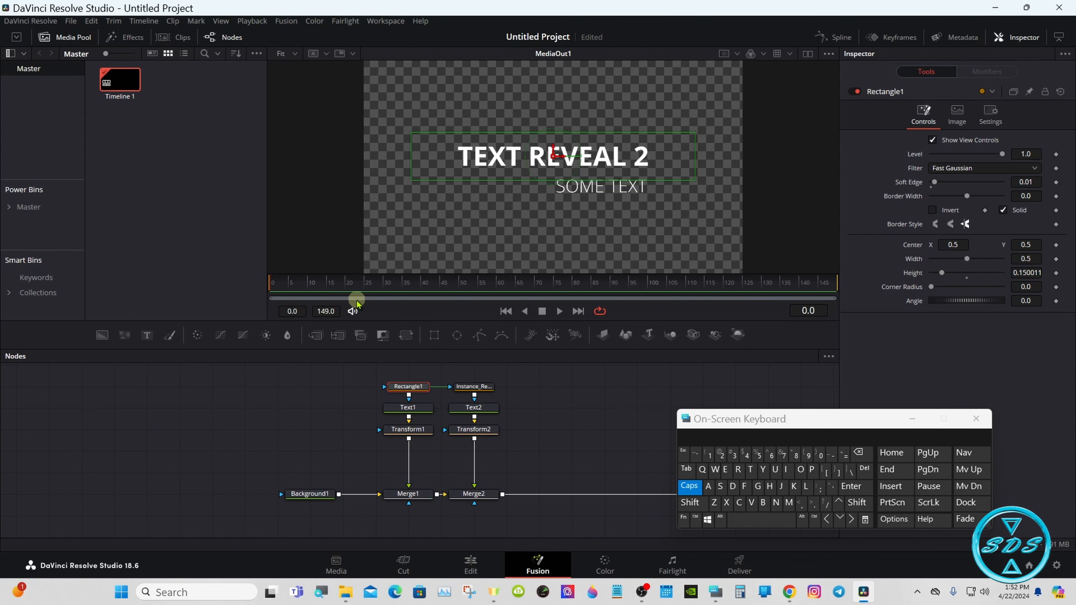
click(309, 285)
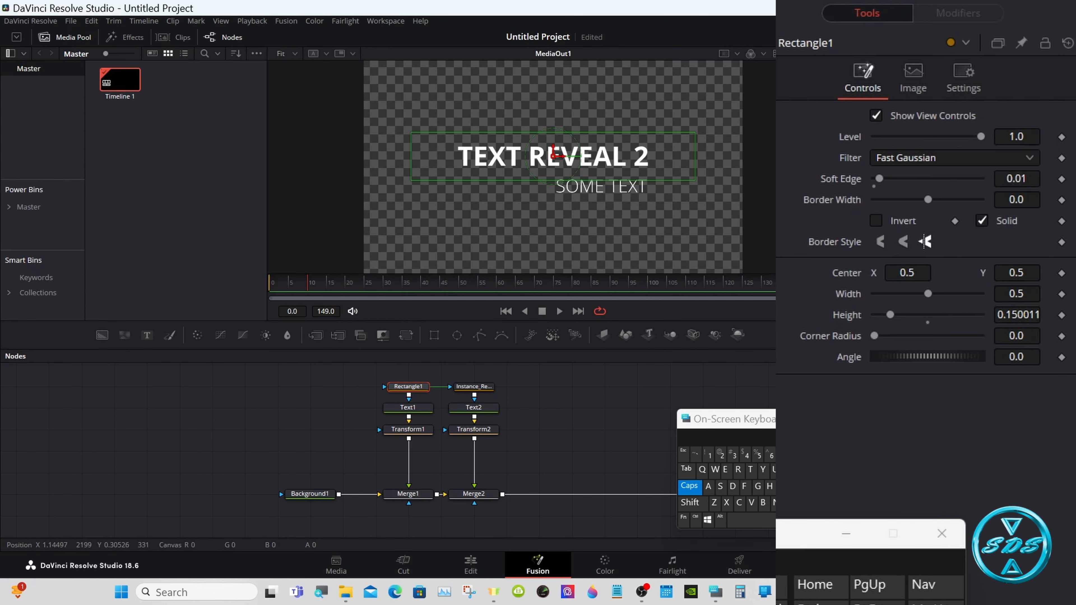
drag(917, 271, 669, 228)
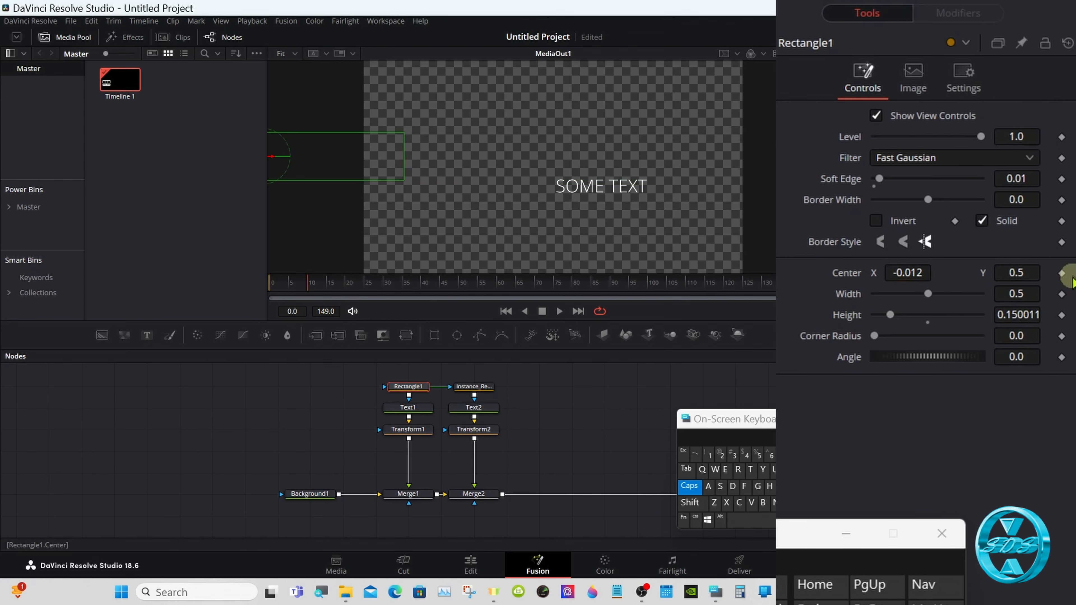
click(1061, 274)
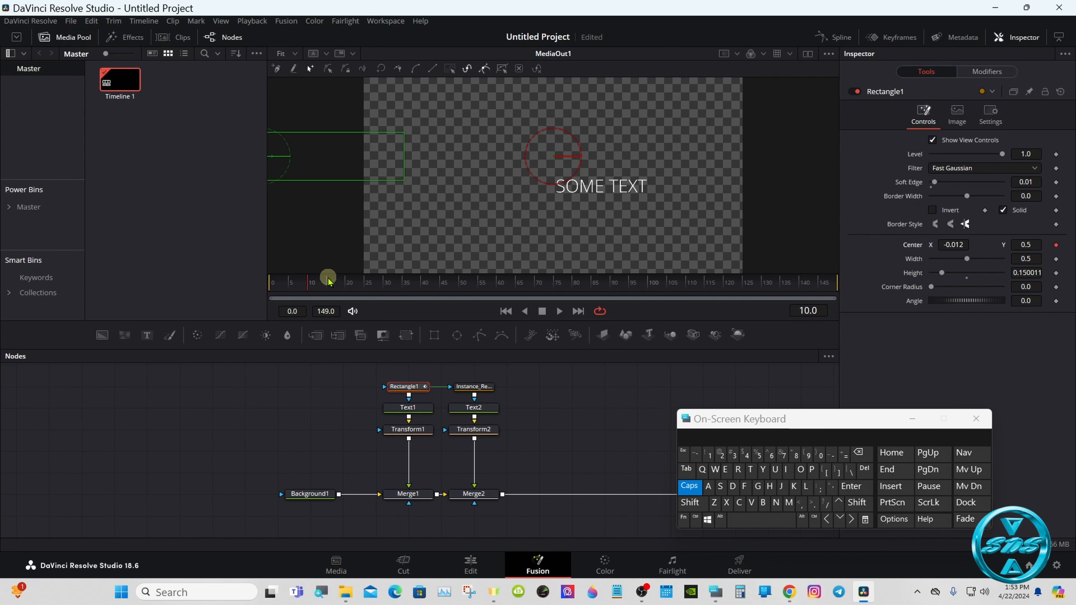
- At frame 30, keyframe Rectangle1's center X at 0.5 to reveal the title
drag(329, 281, 384, 285)
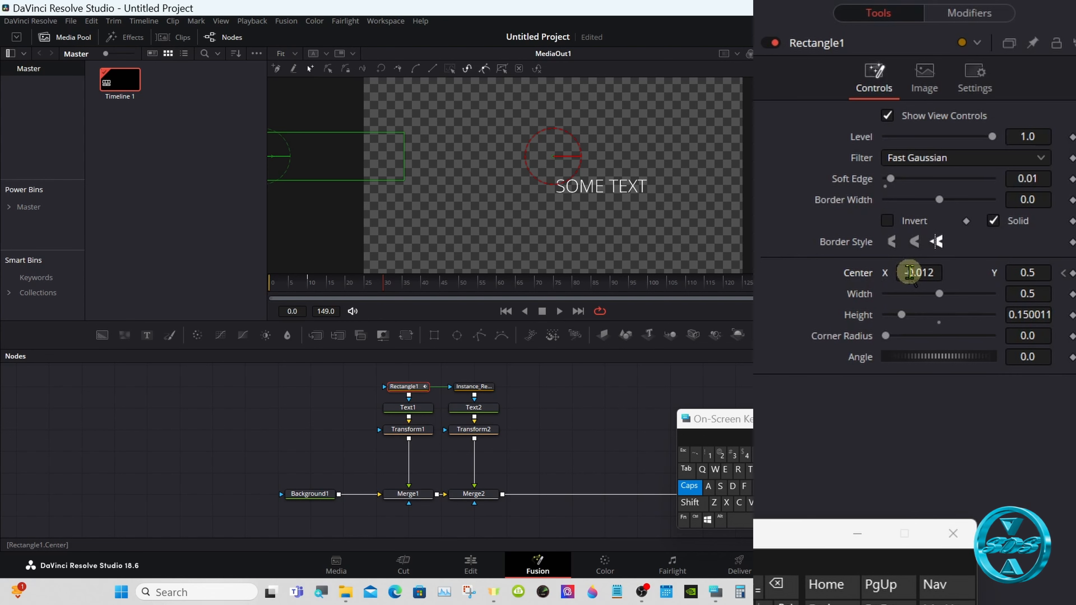
drag(909, 273, 705, 214)
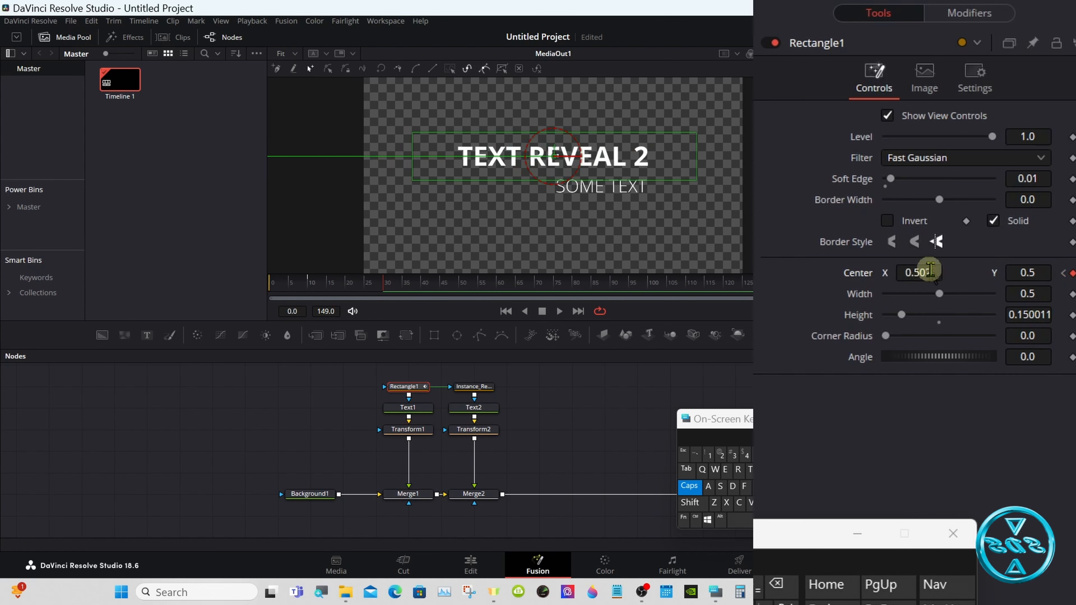
click(777, 584)
click(777, 584)
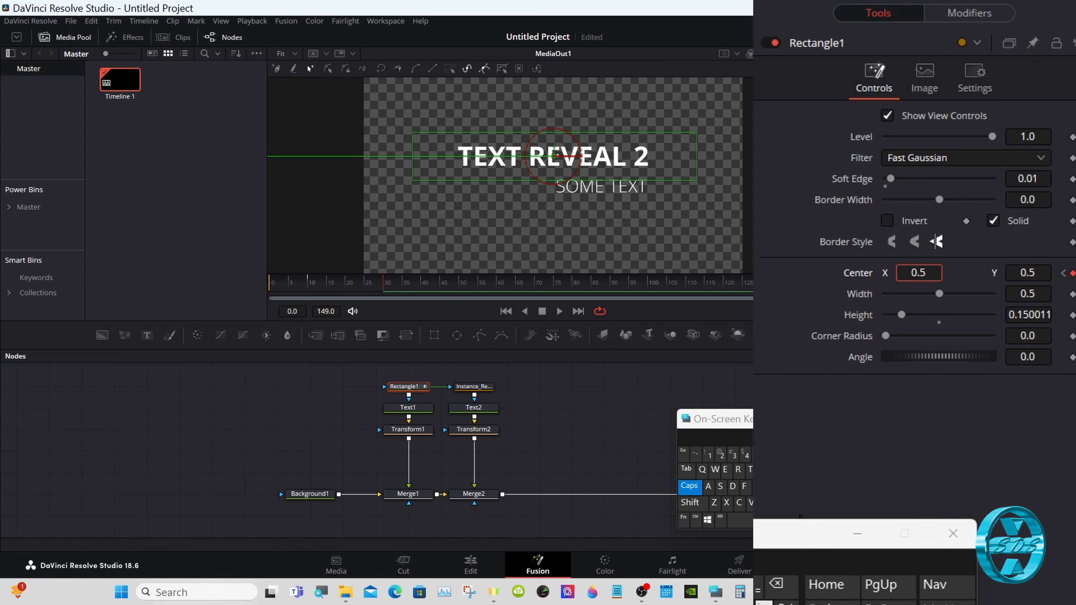
key(Tab)
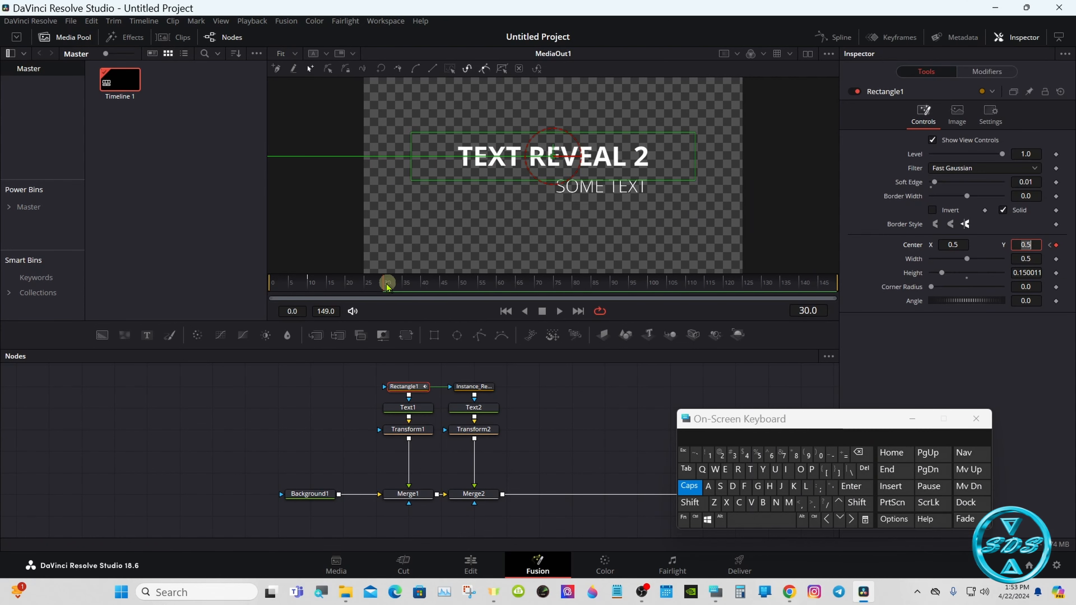
- Add a Center keyframe to Rectangle1 at frame 100, and set its center X to 1.011 at frame 120 to hide the title
drag(387, 282, 651, 285)
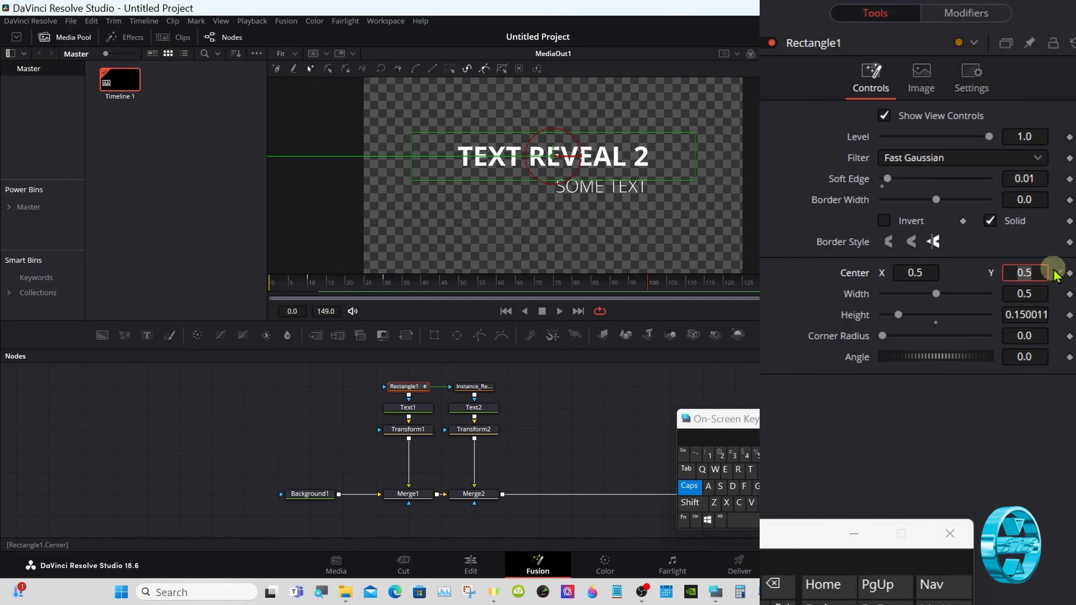
click(1069, 273)
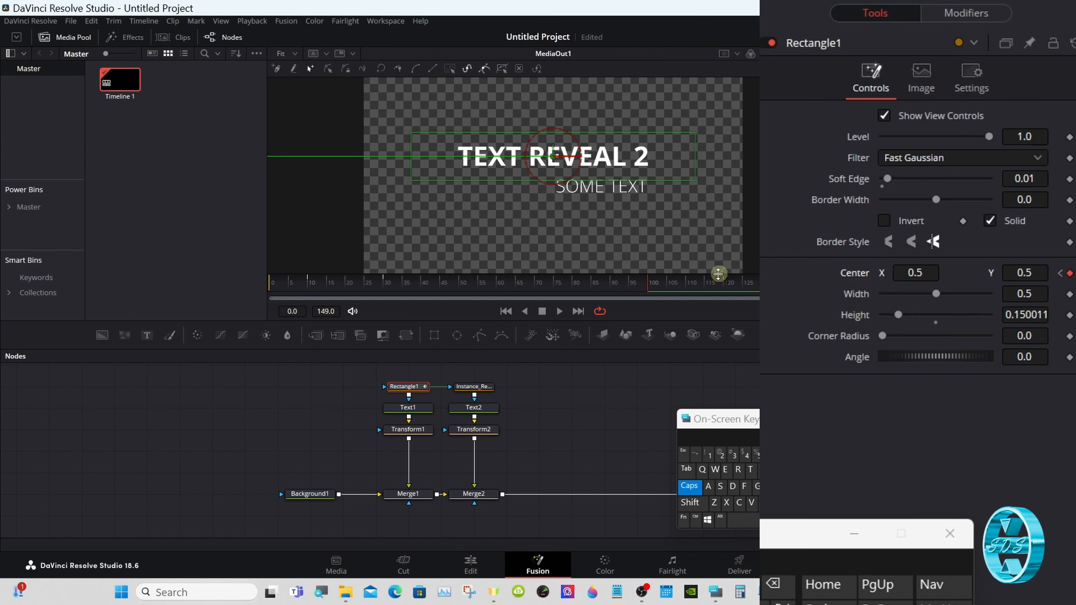
click(712, 283)
drag(713, 287, 725, 286)
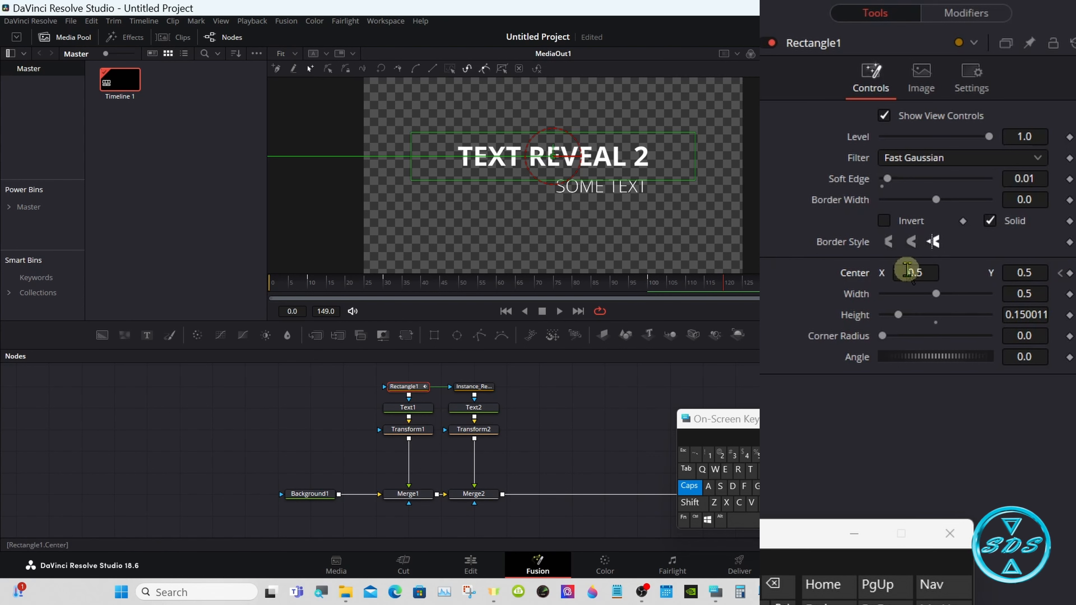
drag(906, 272, 694, 233)
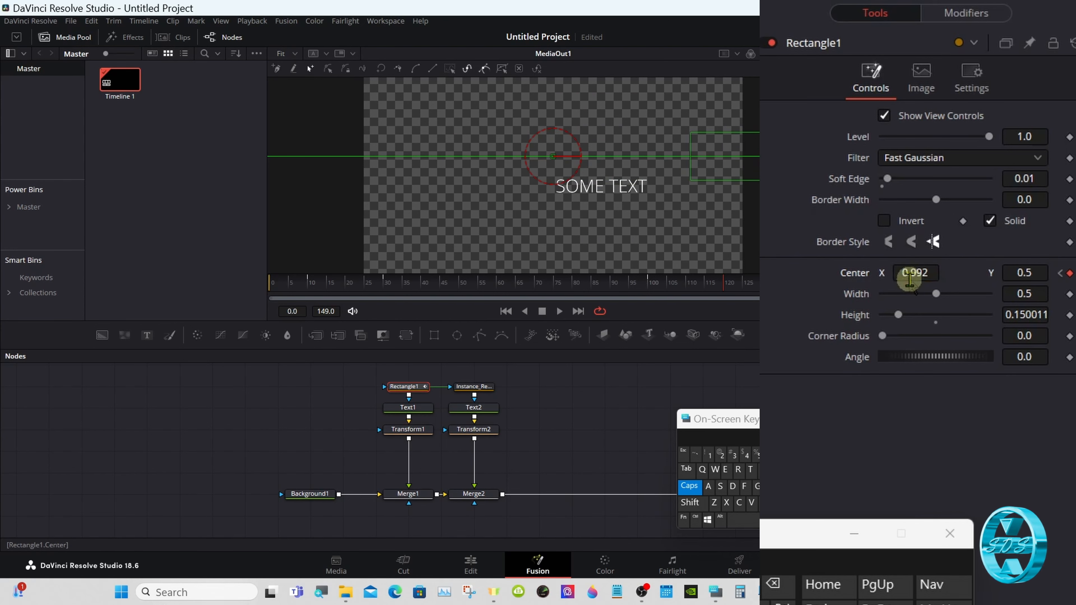
drag(910, 280, 923, 275)
click(559, 313)
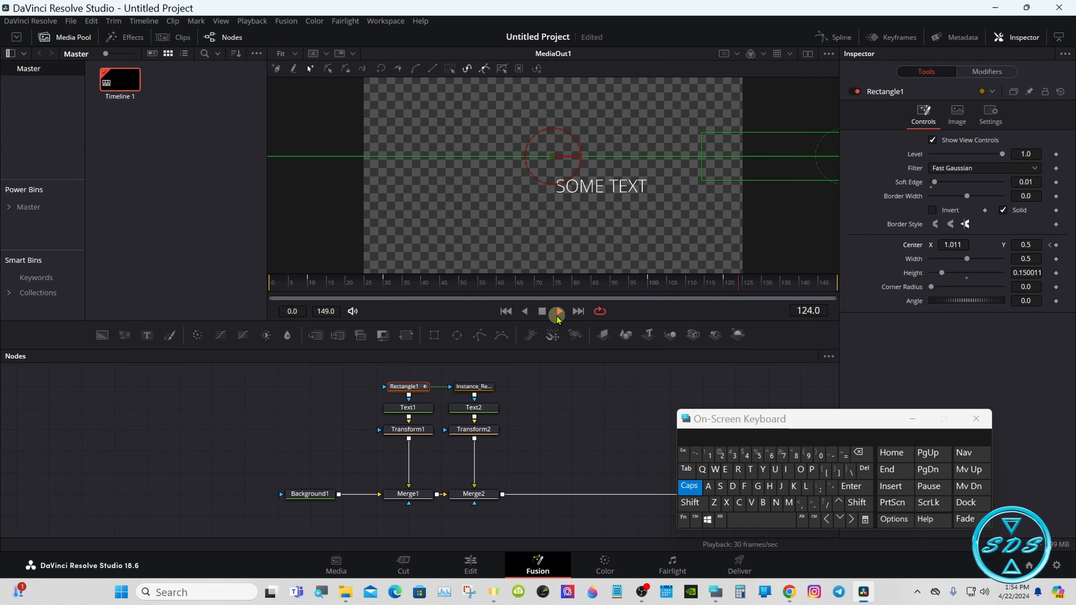
click(542, 311)
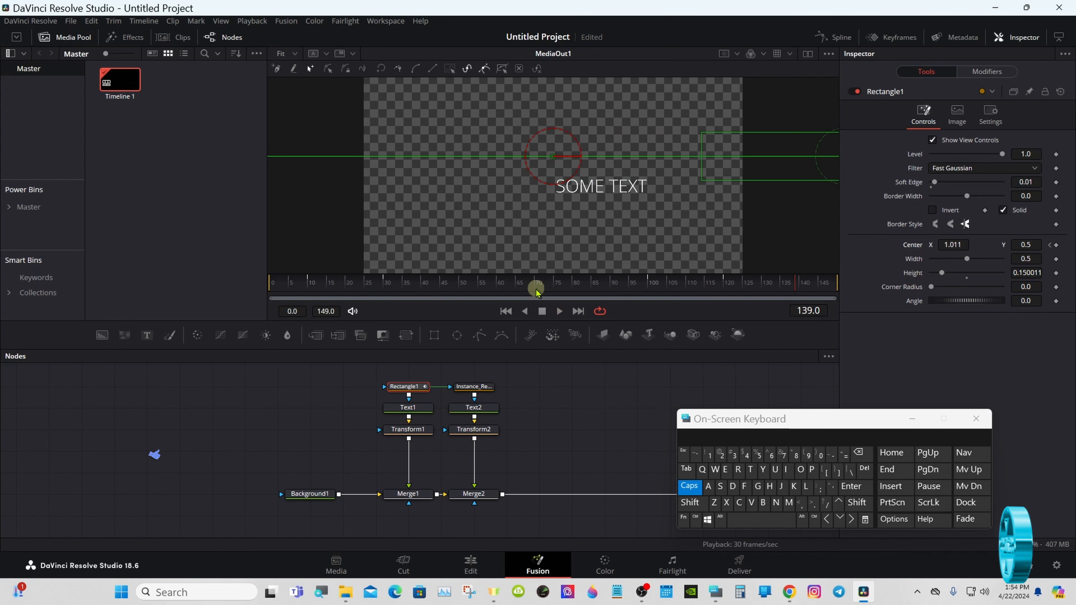
- At frame 25, set the center Y of the instanced rectangle to 0.647, hiding SOME TEXT, and add a Center keyframe
drag(536, 283, 365, 283)
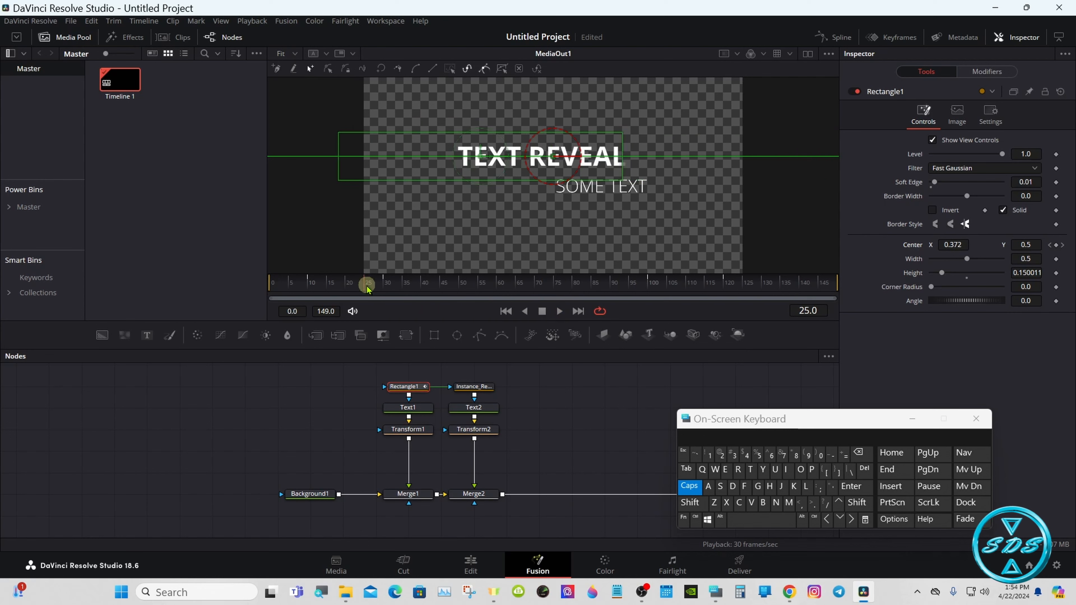
drag(367, 367, 521, 400)
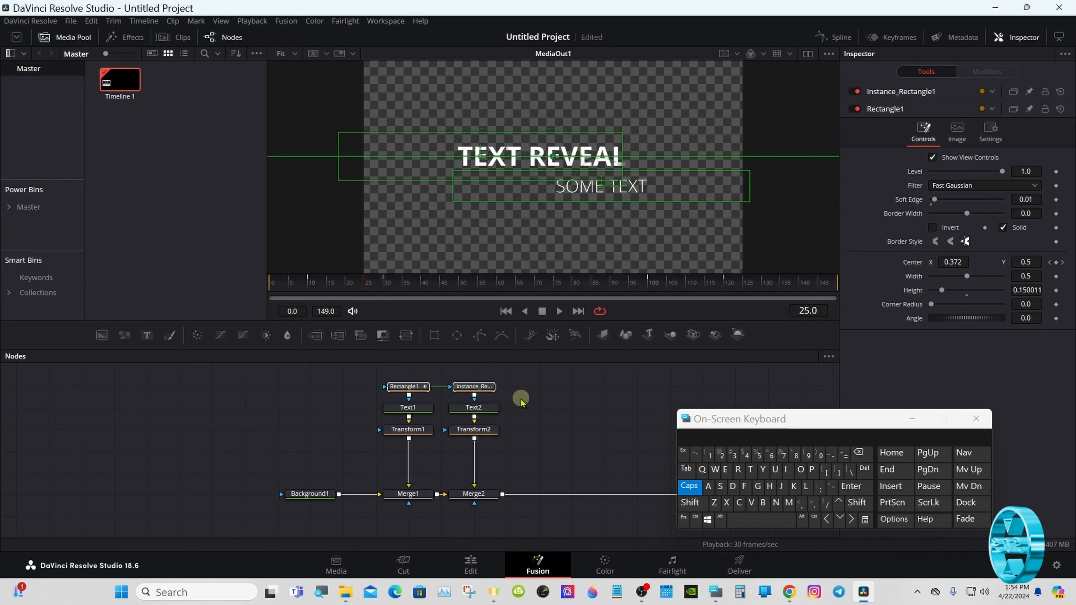
click(483, 390)
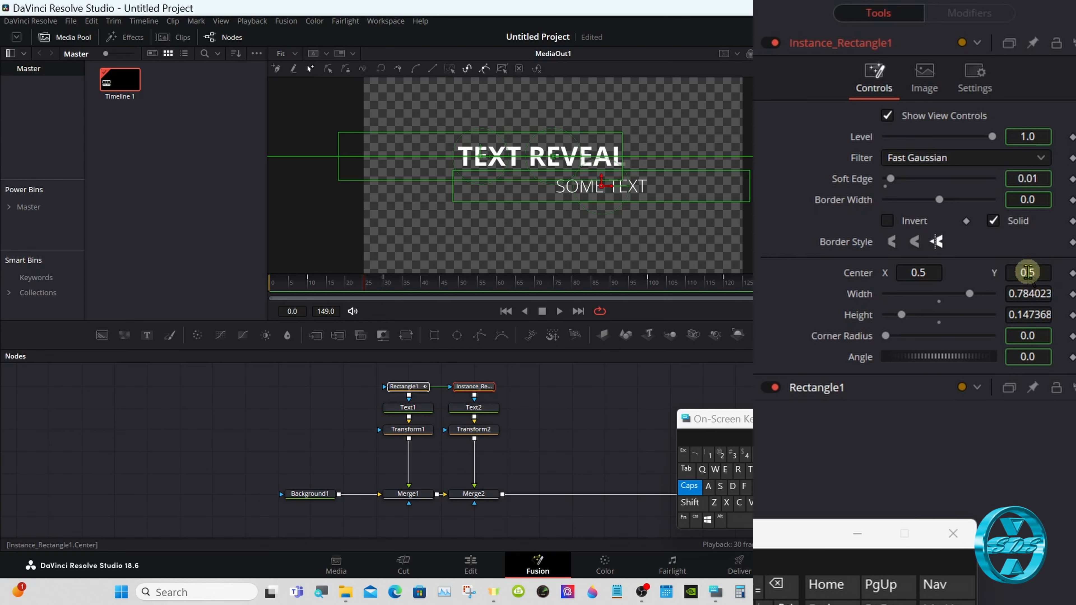
mouse_move(1027, 272)
mouse_down()
mouse_move(1073, 273)
mouse_move(550, 238)
mouse_move(1028, 272)
mouse_up()
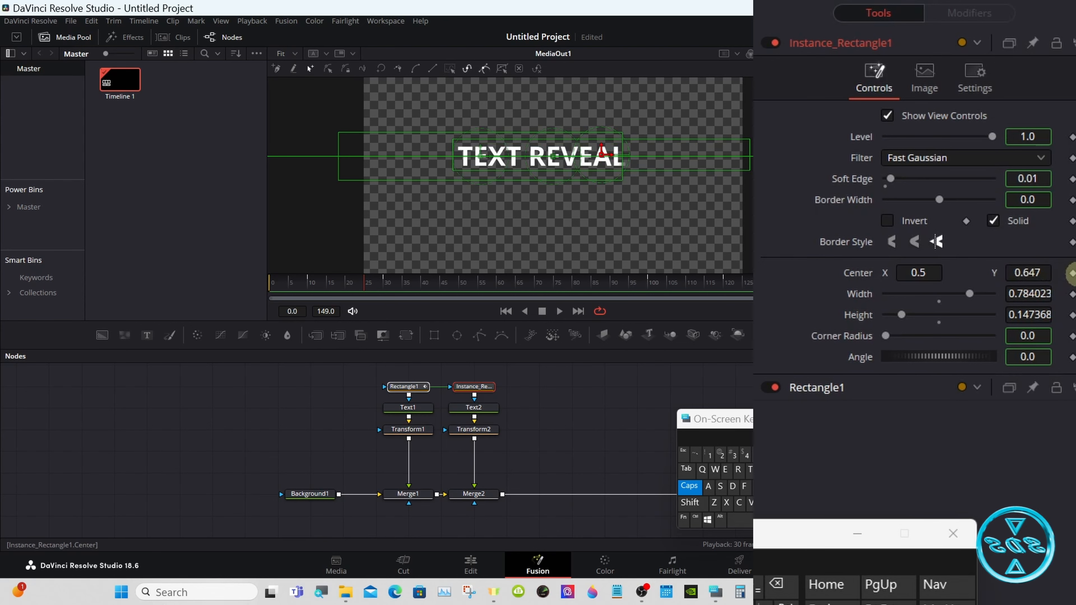
click(1071, 272)
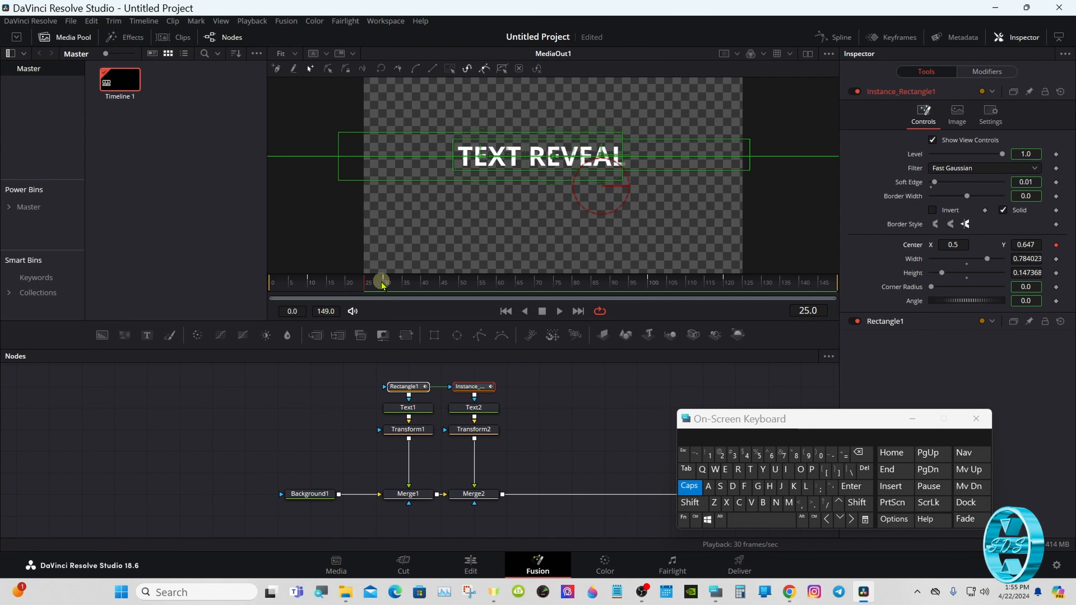
- At frame 45, set the instanced rectangle's center Y to 0.5 to reveal SOME TEXT
drag(382, 285, 445, 284)
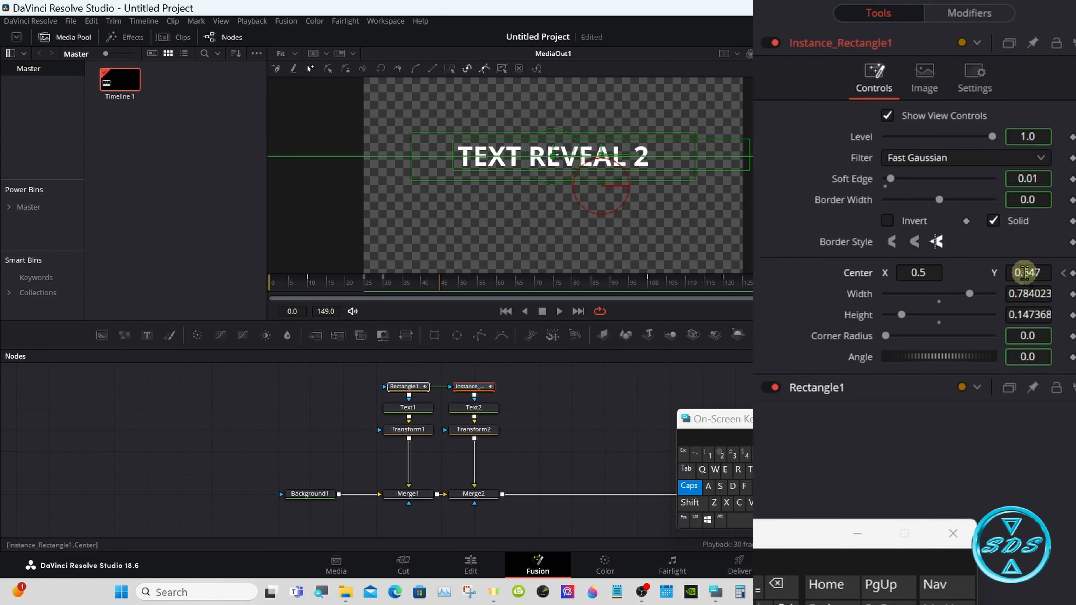
drag(1041, 271, 915, 280)
click(1040, 273)
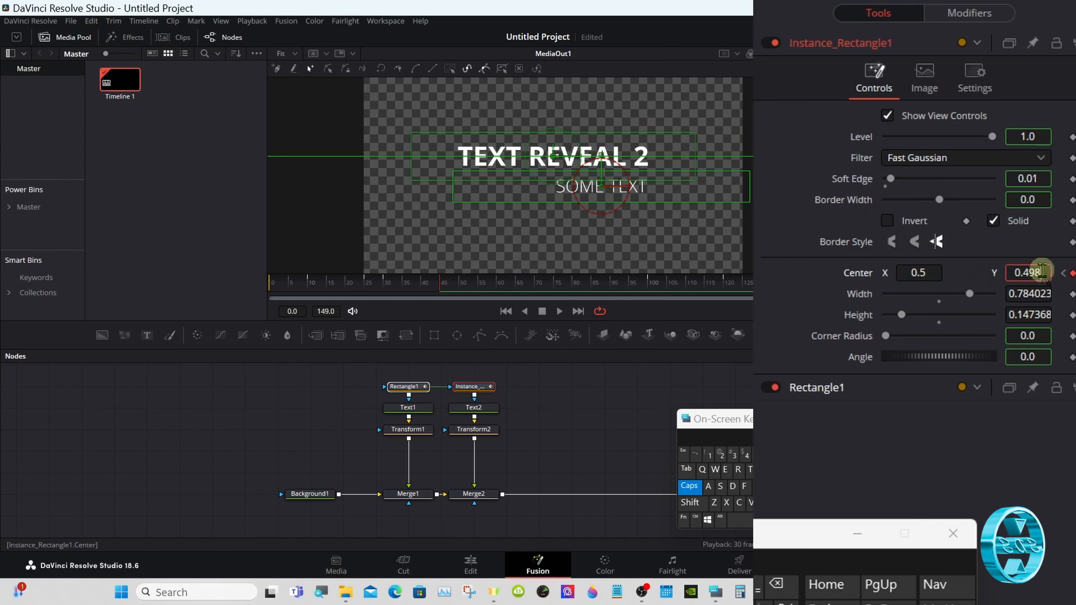
click(779, 587)
click(779, 587)
click(780, 587)
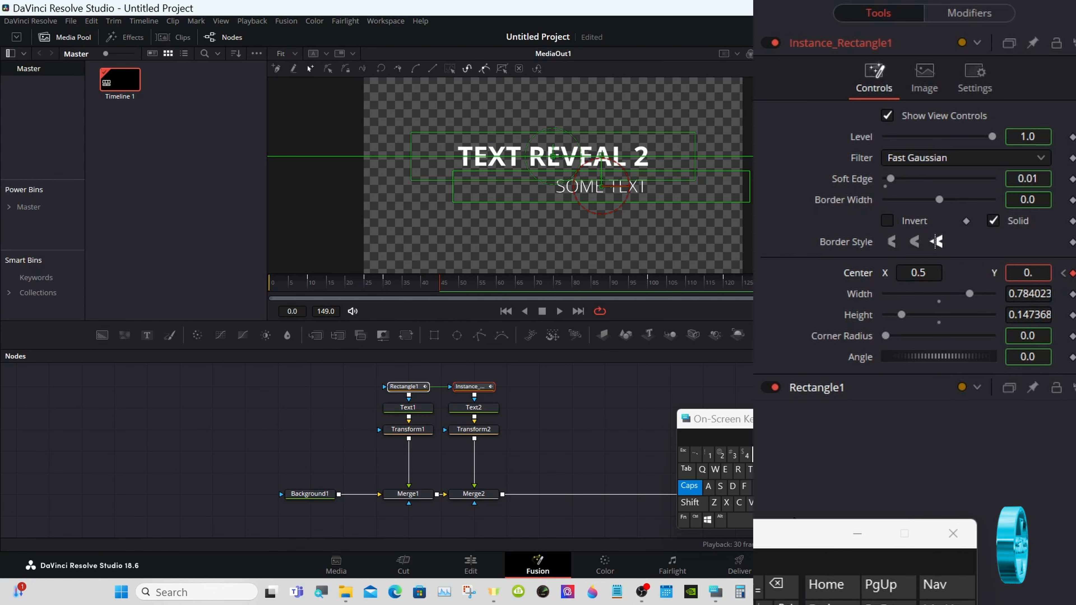
text(5)
key(Tab)
- Add a Center keyframe to the instanced rectangle at frame 115, and lower its center Y to about 0.33 at frame 135 to hide SOME TEXT
drag(381, 283, 706, 284)
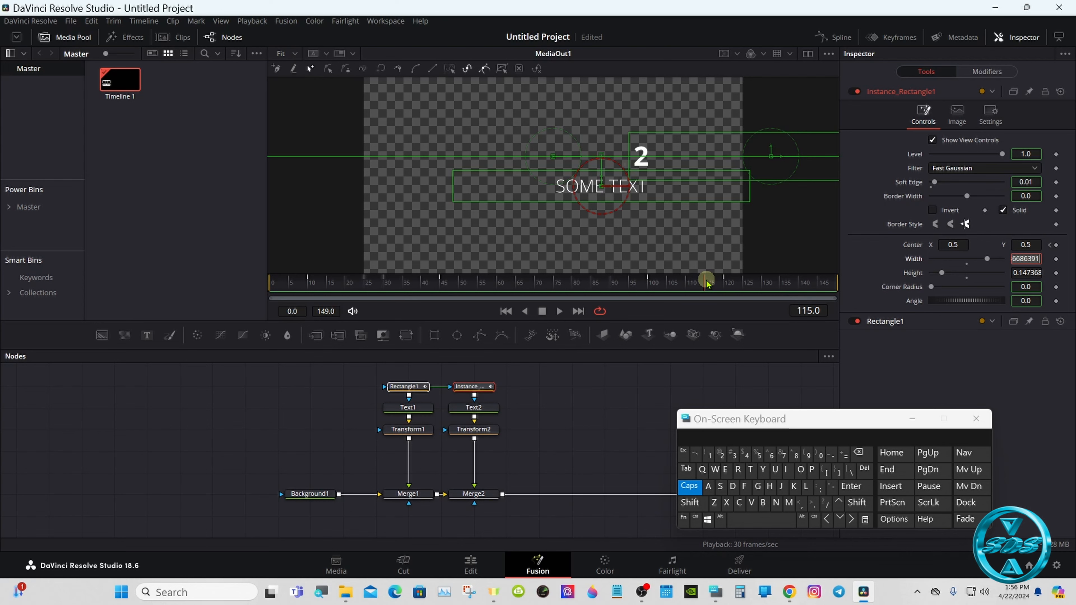
drag(707, 283, 725, 284)
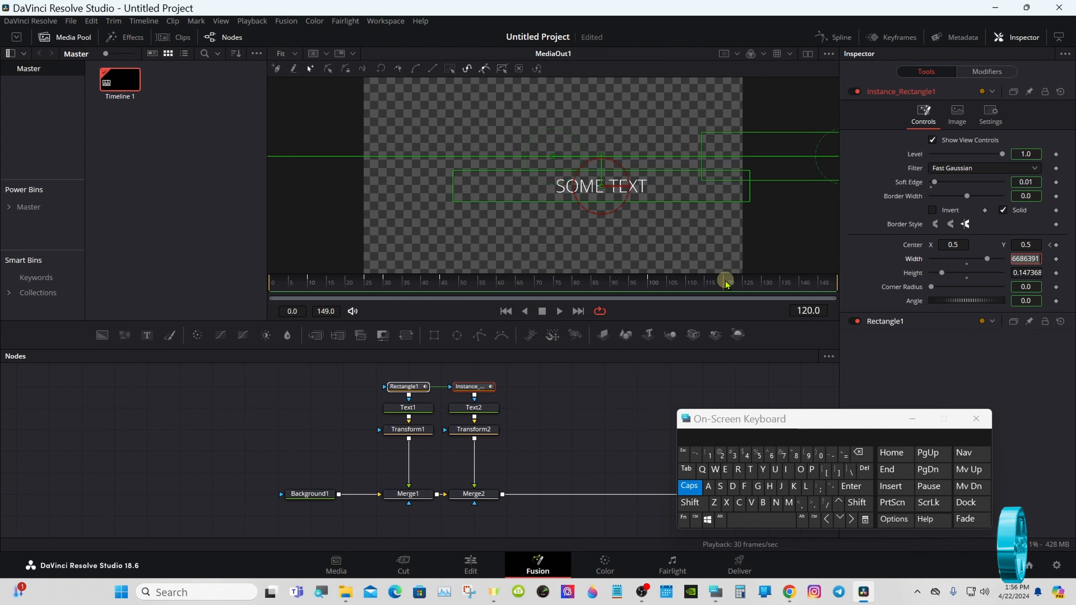
mouse_move(725, 284)
mouse_down()
mouse_move(685, 281)
mouse_move(706, 284)
mouse_up()
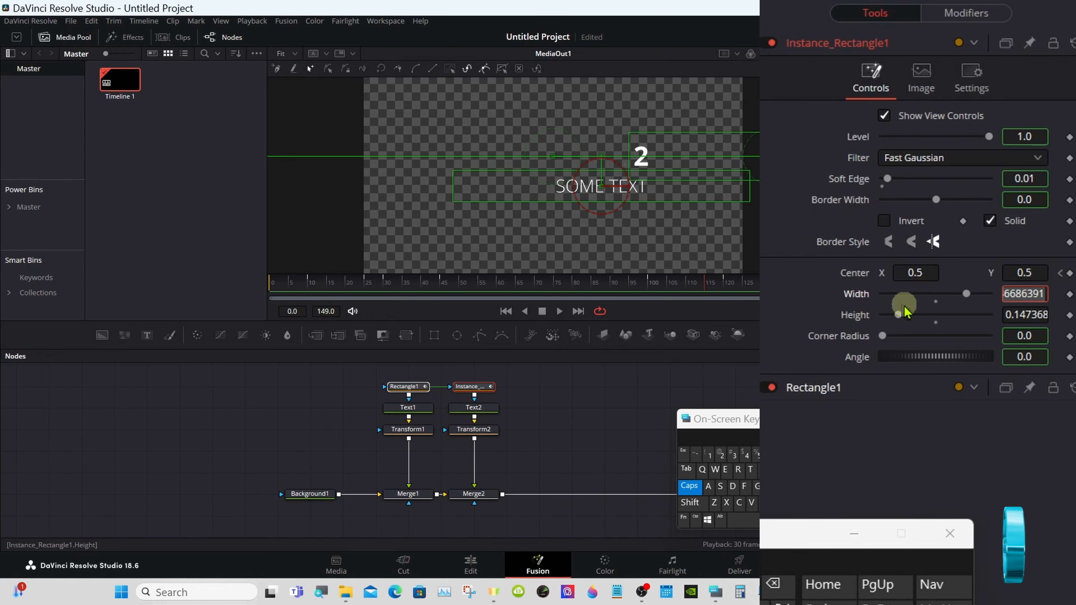
click(1069, 273)
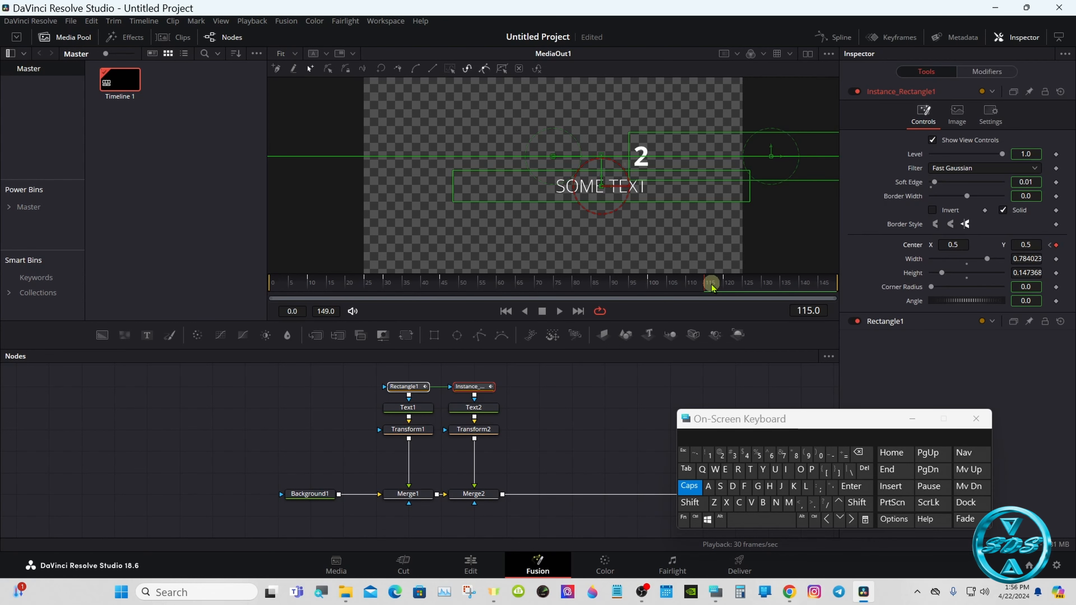
drag(711, 287, 783, 287)
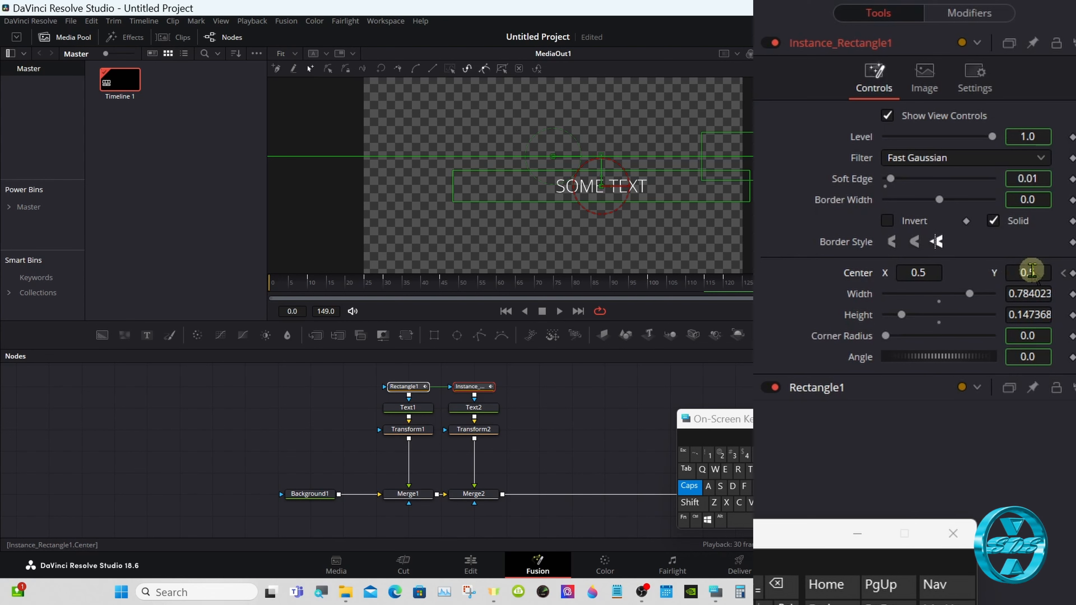
drag(1031, 271, 905, 282)
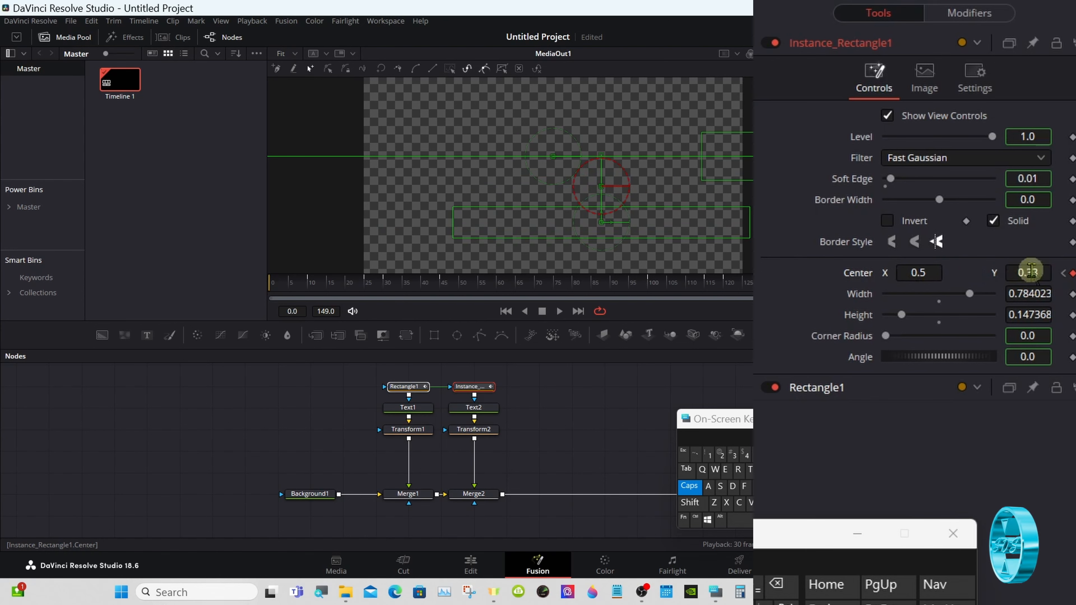
- Play the Fusion composition from the start of the Edit page timeline to check how both text lines reveal and hide
click(559, 311)
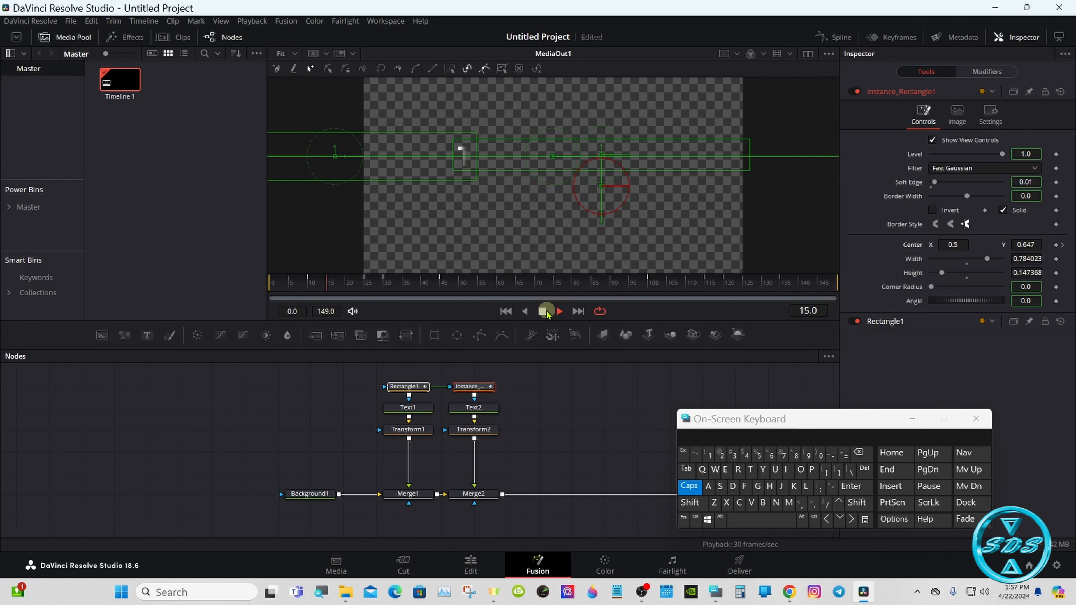
click(543, 311)
drag(701, 418, 803, 423)
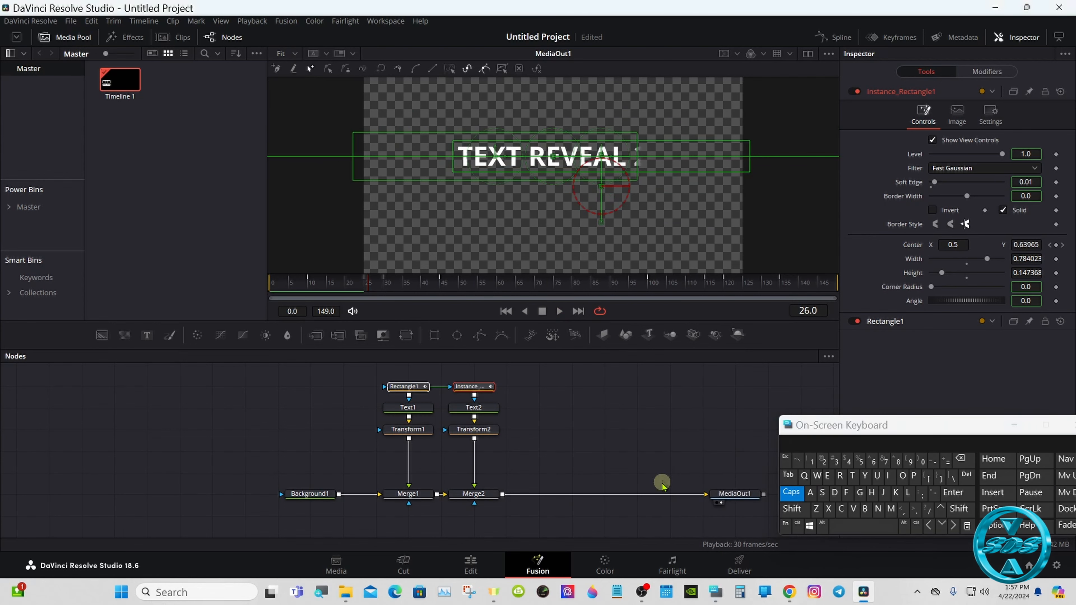
click(471, 566)
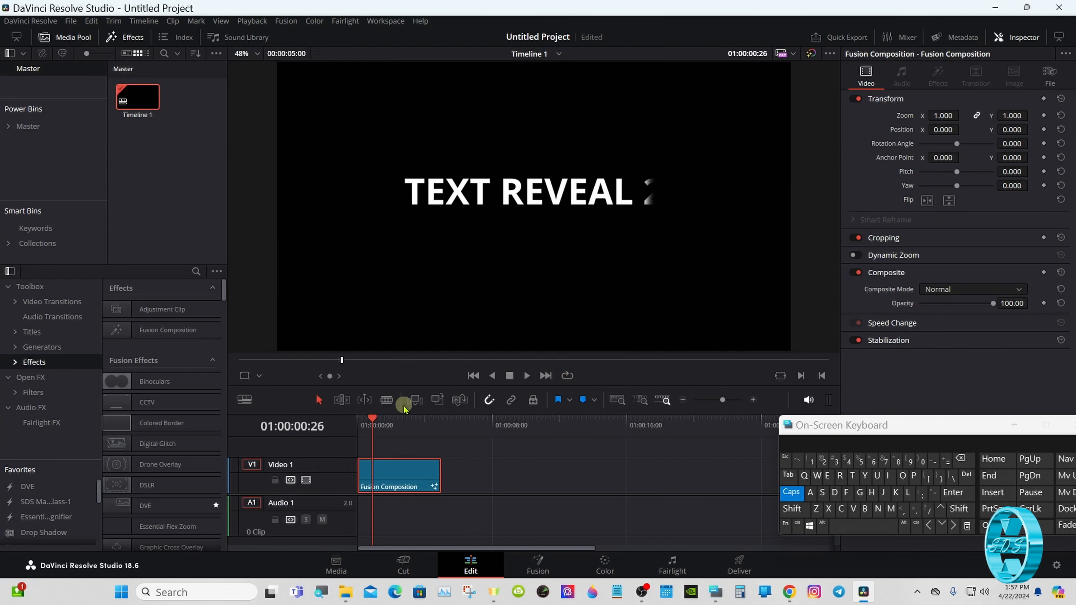
click(360, 421)
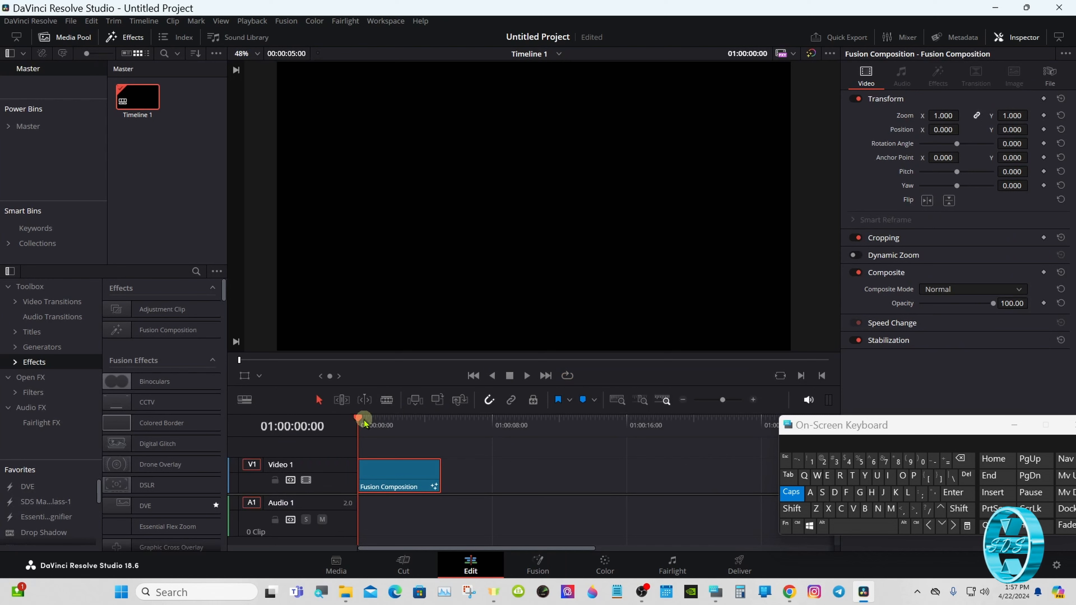
click(526, 376)
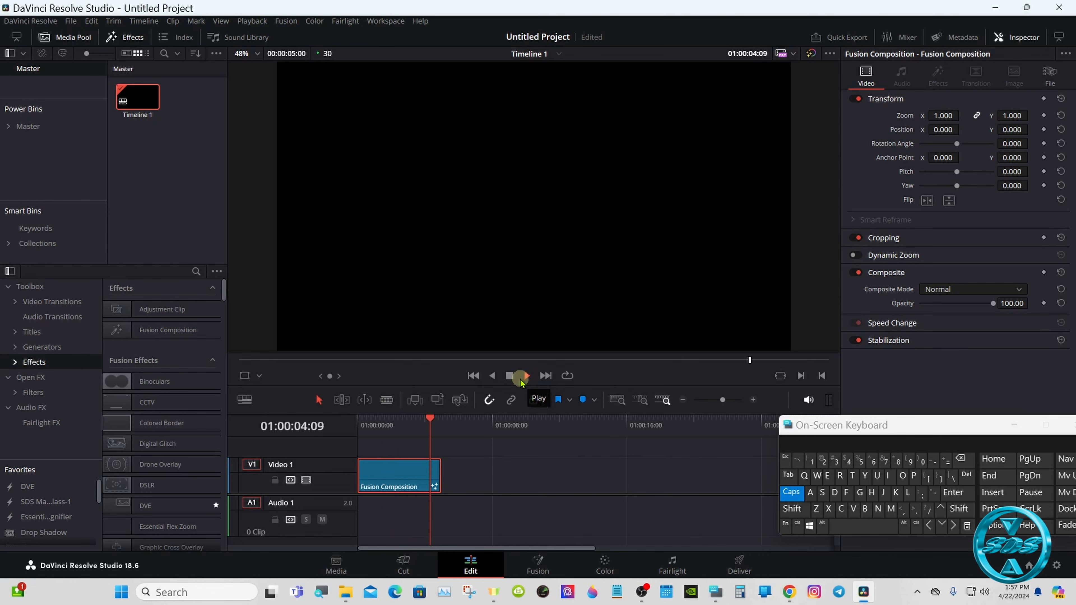
click(399, 426)
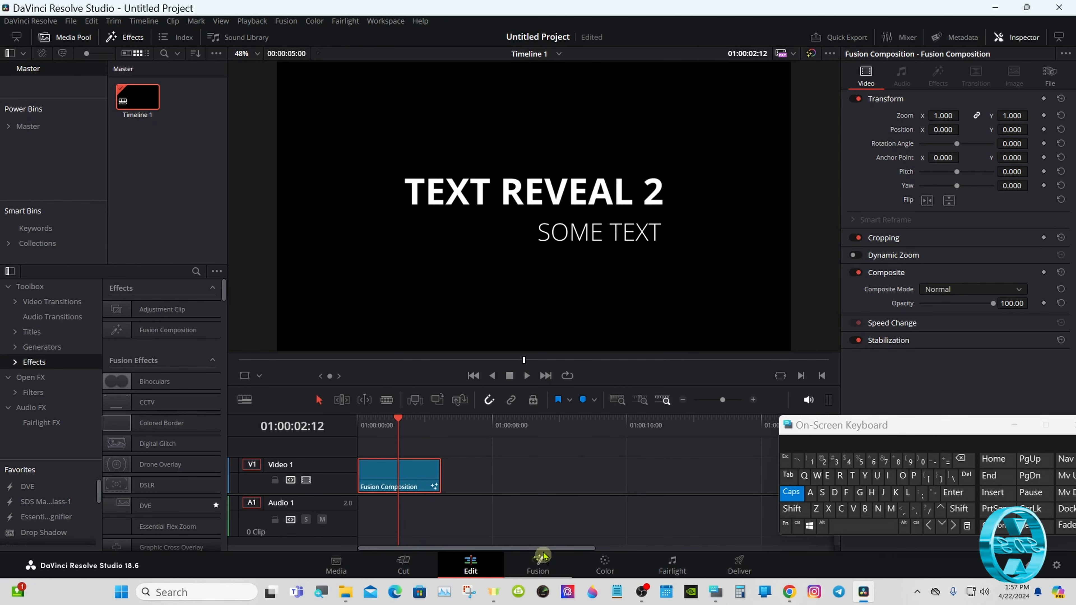
- Return to the Fusion page and show the displacement curves of both rectangle masks in a widened Spline editor, zoomed to fit
click(538, 563)
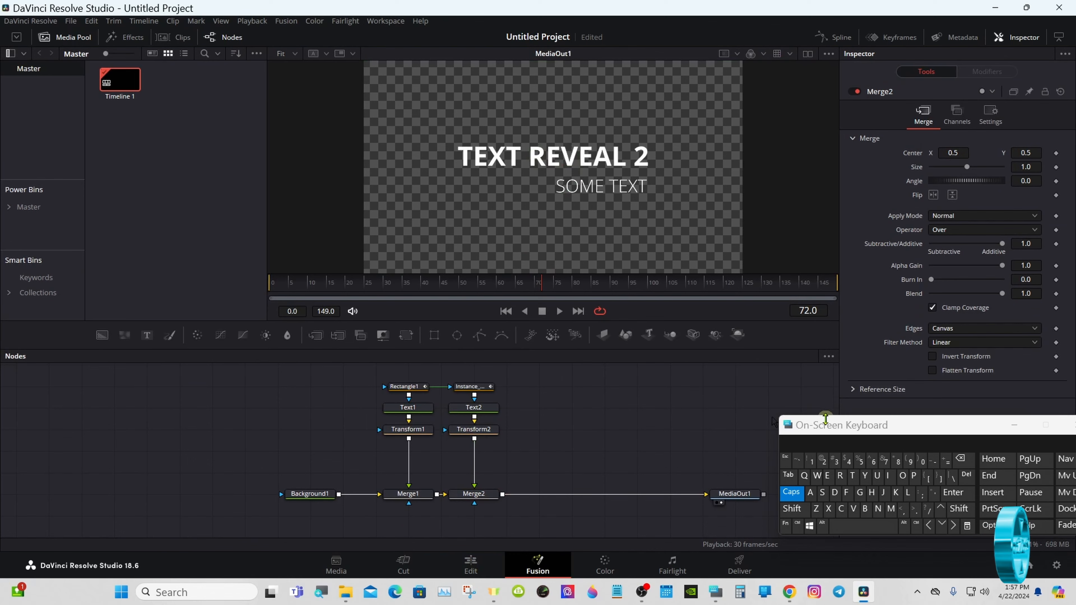
drag(826, 423, 205, 455)
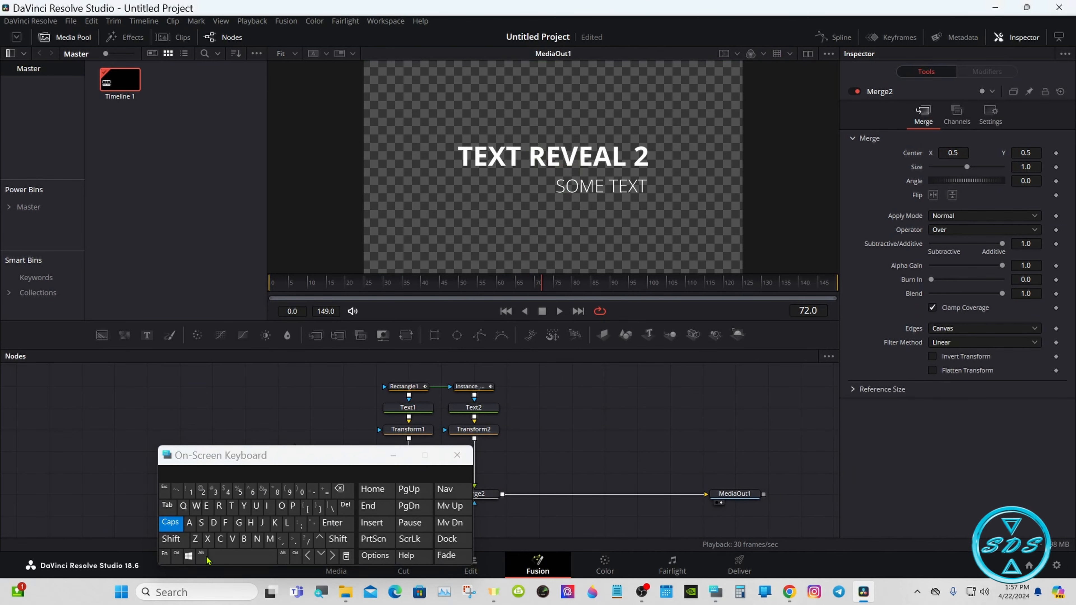
click(171, 523)
drag(335, 367, 550, 400)
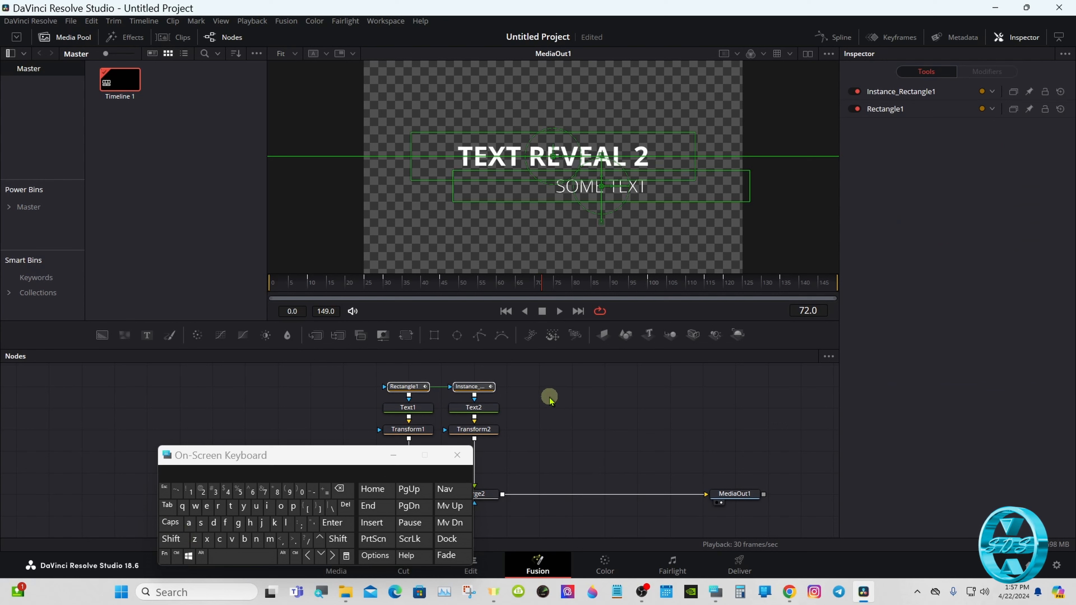
click(843, 40)
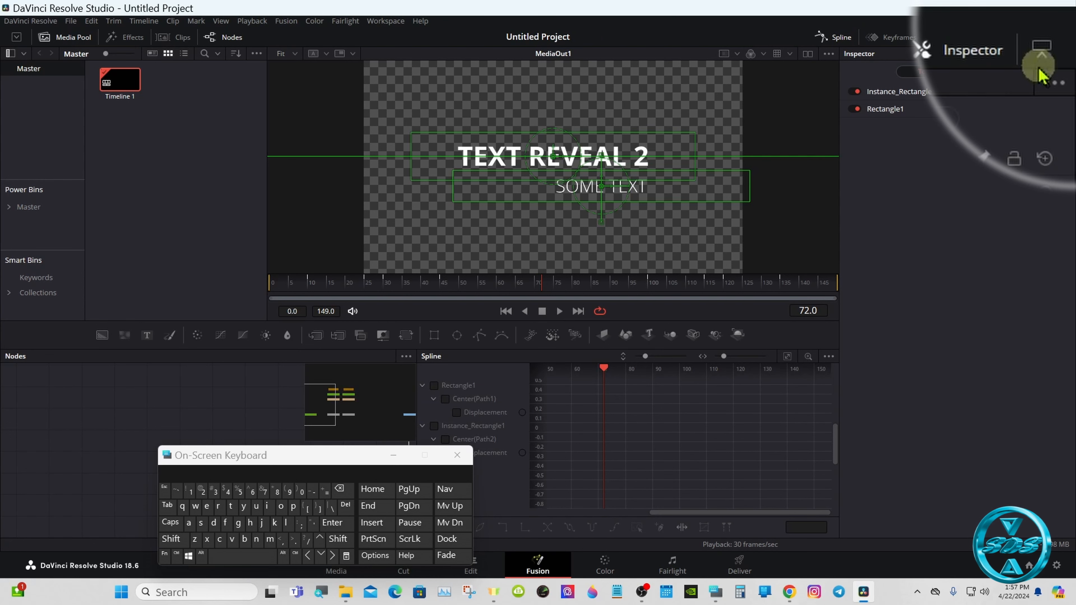
click(1045, 46)
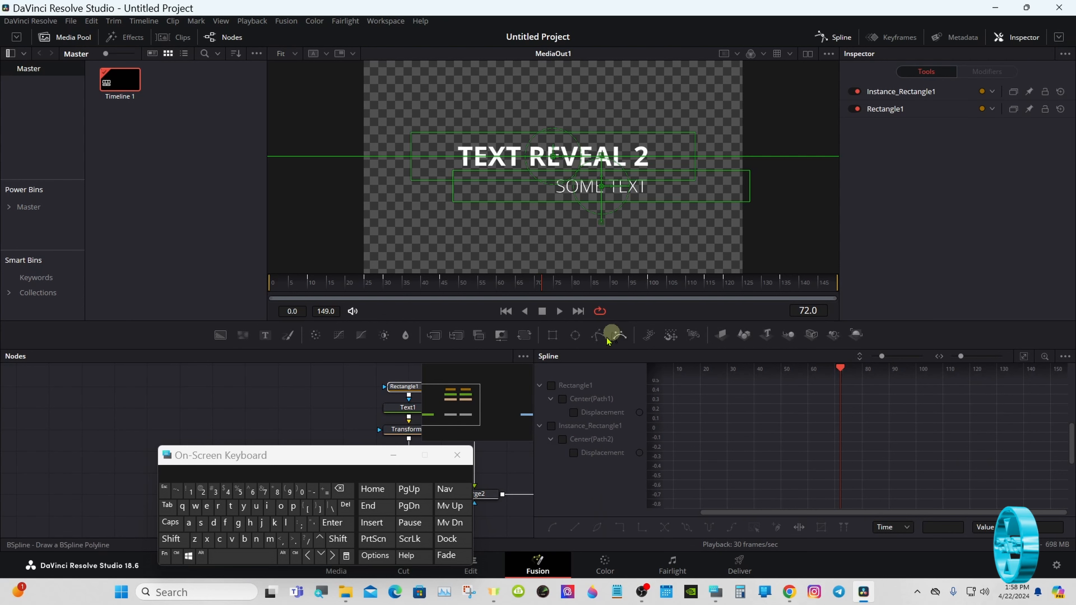
click(551, 385)
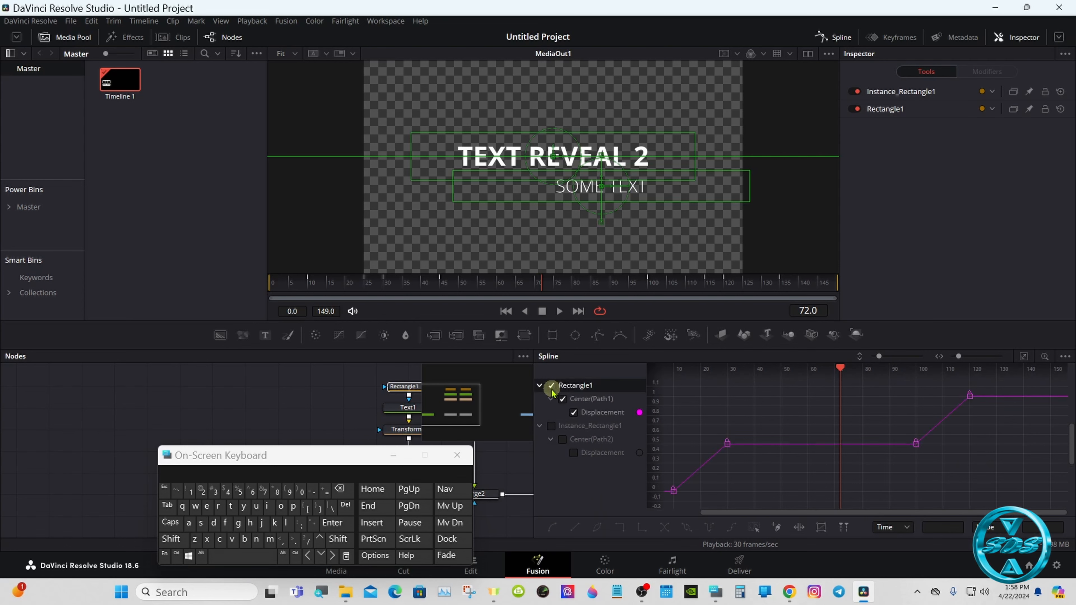
click(551, 426)
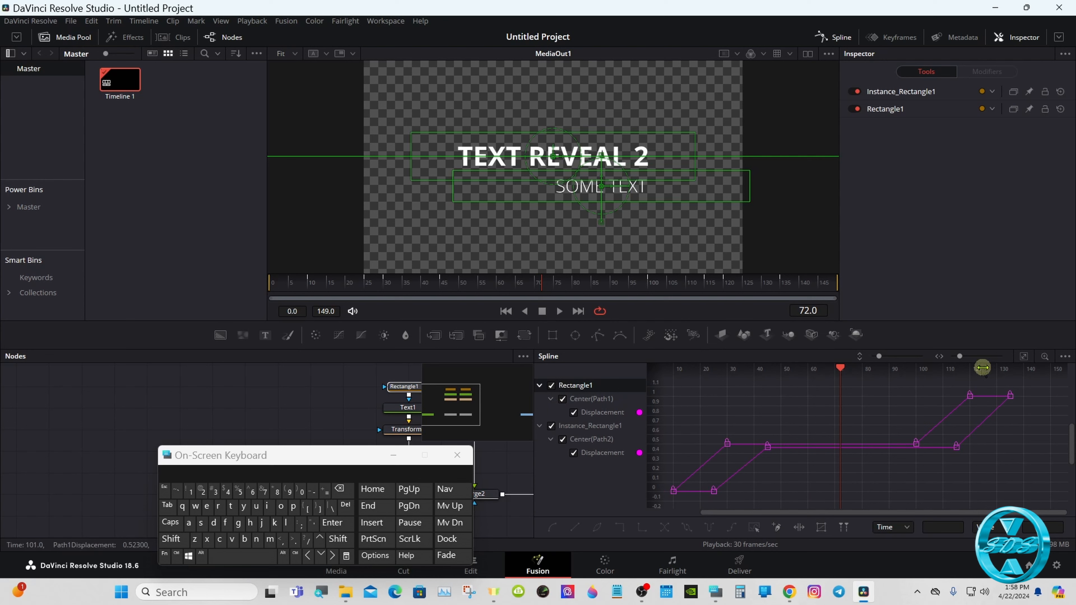
click(1023, 361)
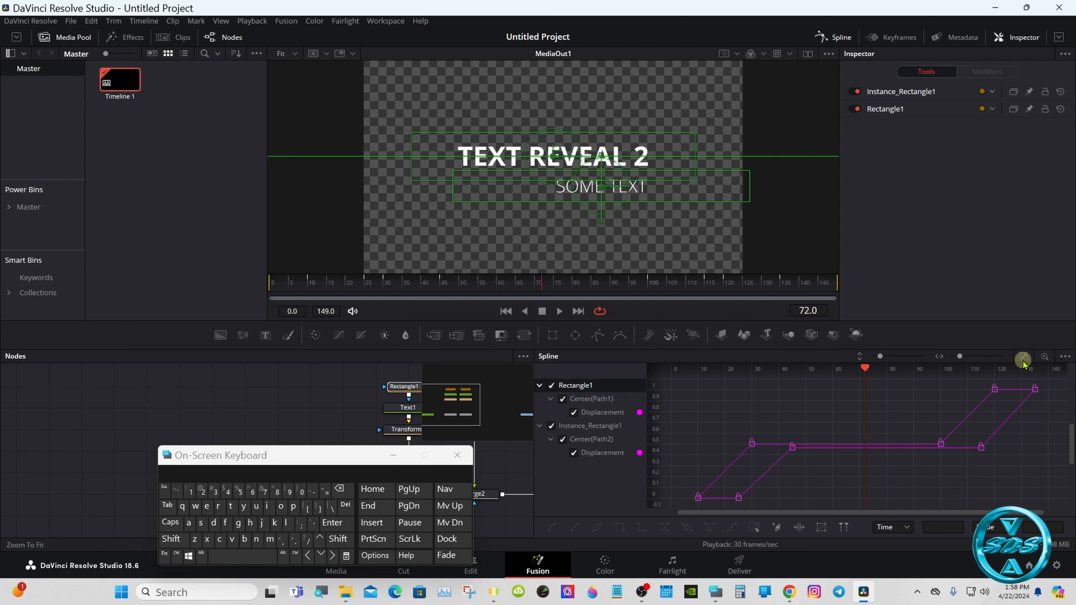
click(1064, 358)
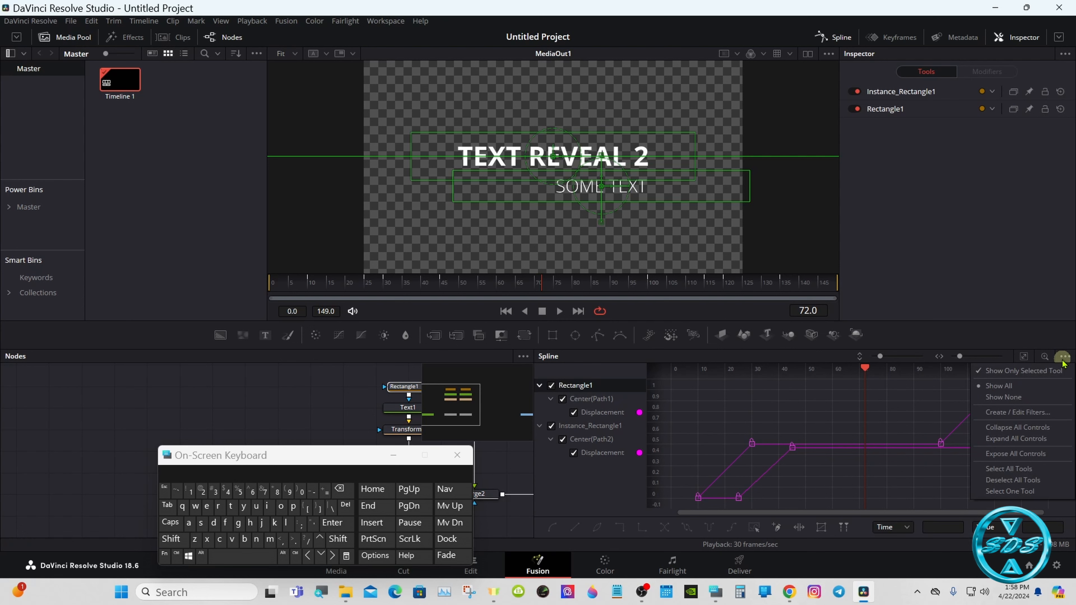
- Flatten all keyframes on both rectangles' displacement curves and set their locked Ease In and Ease Out to 18.4
click(1024, 358)
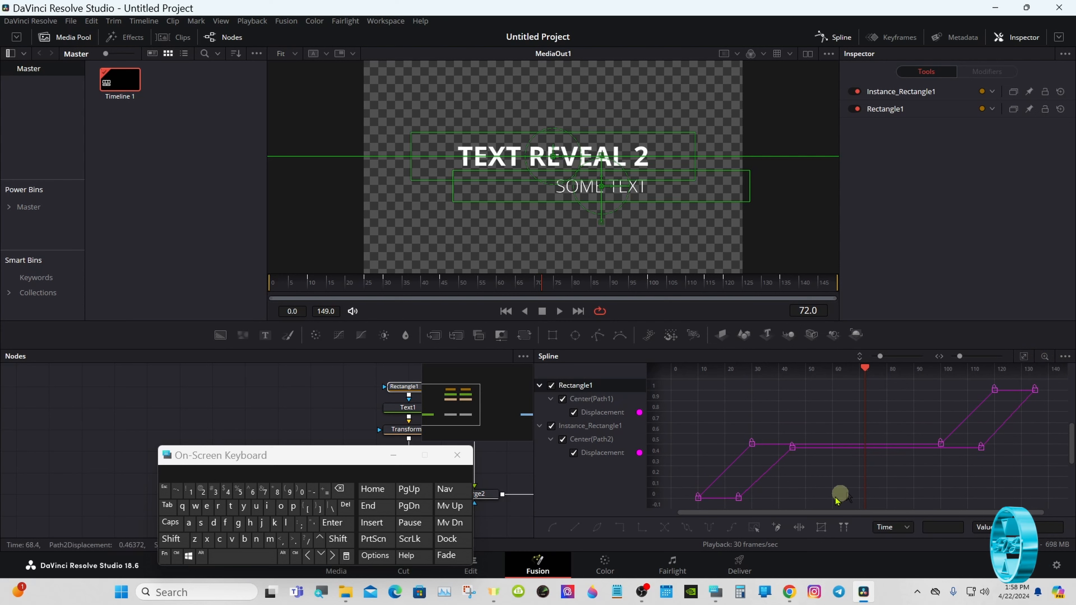
click(757, 527)
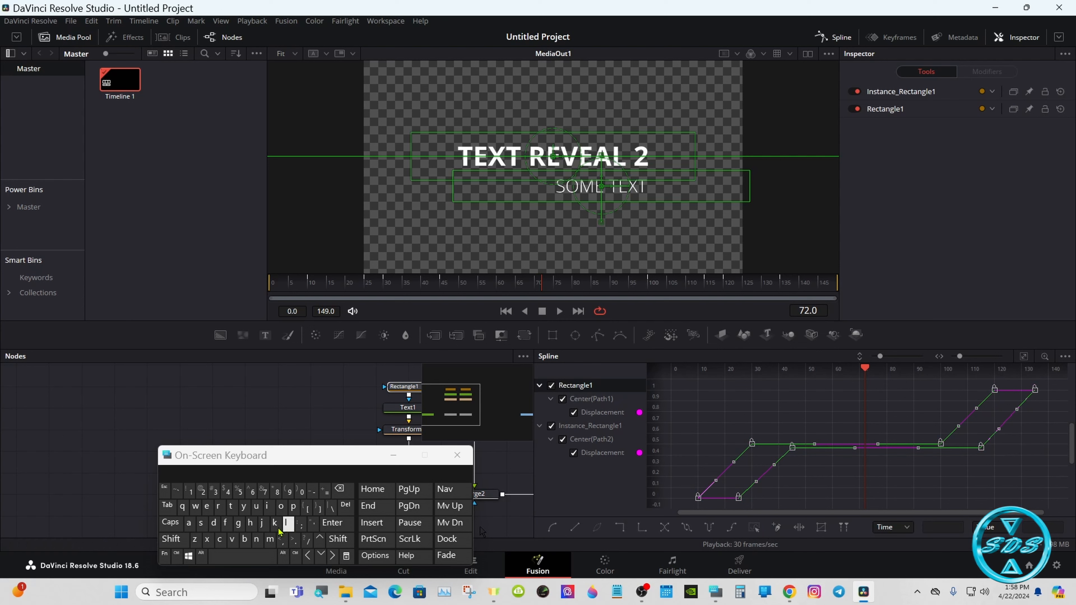
click(227, 526)
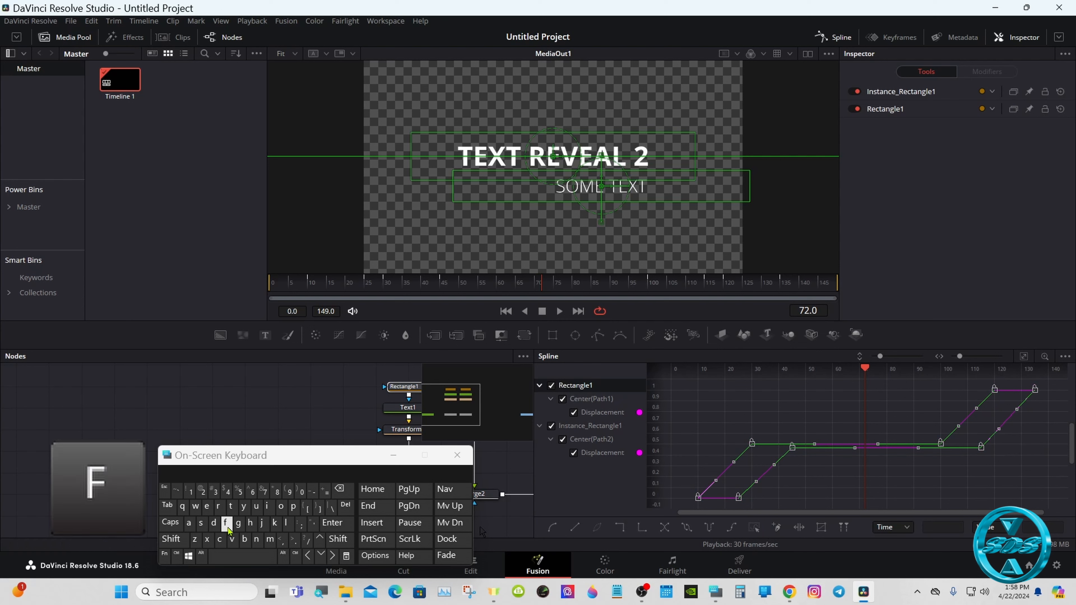
click(226, 524)
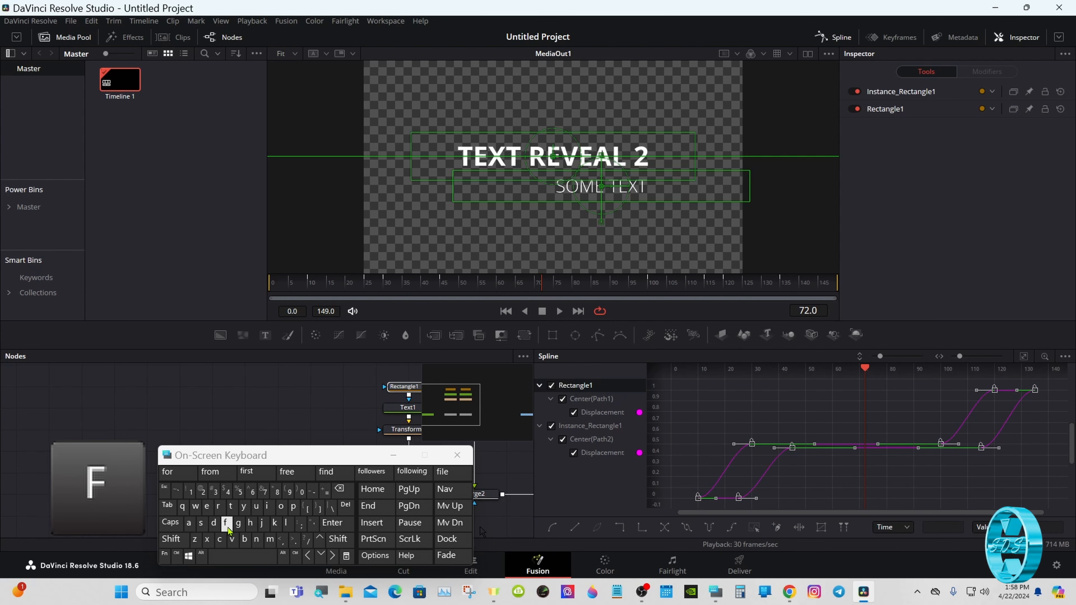
click(232, 509)
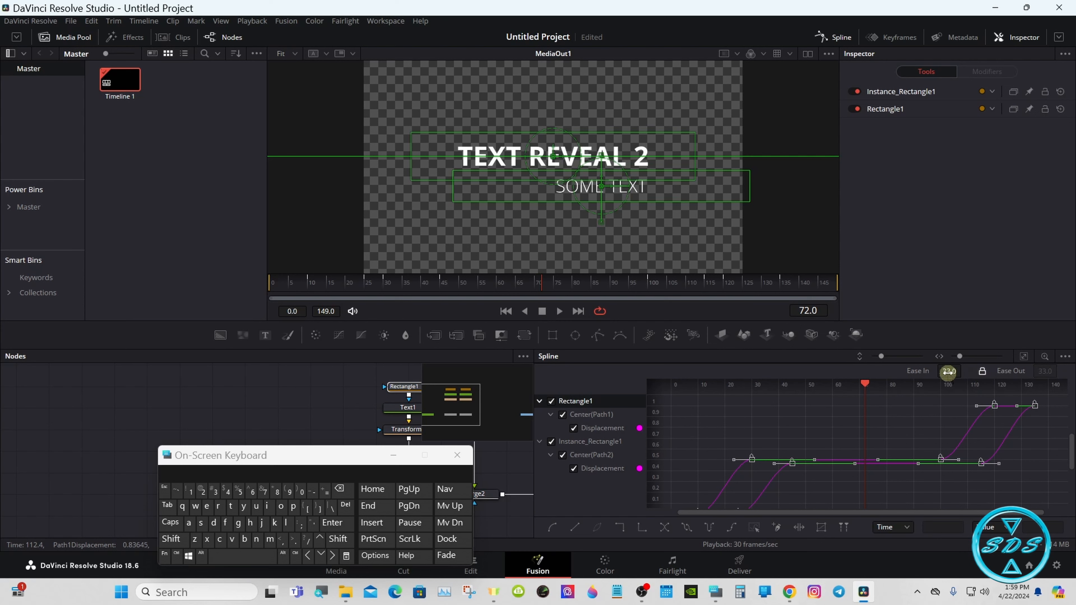
drag(947, 372, 864, 371)
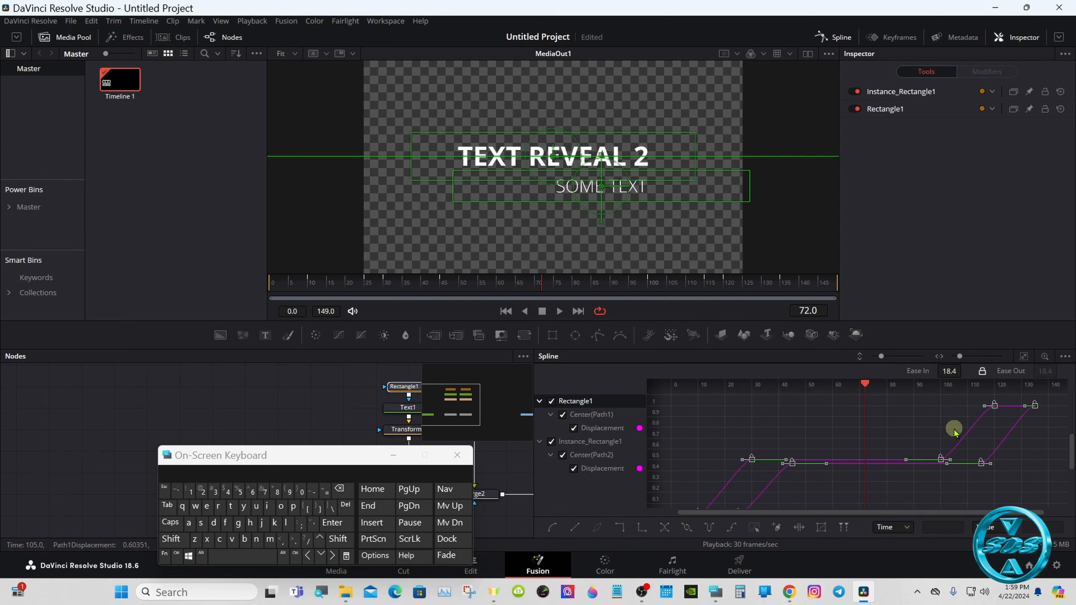
- Play the composition briefly to check the easing, then hide both rectangles' curves and close the Spline editor
click(559, 312)
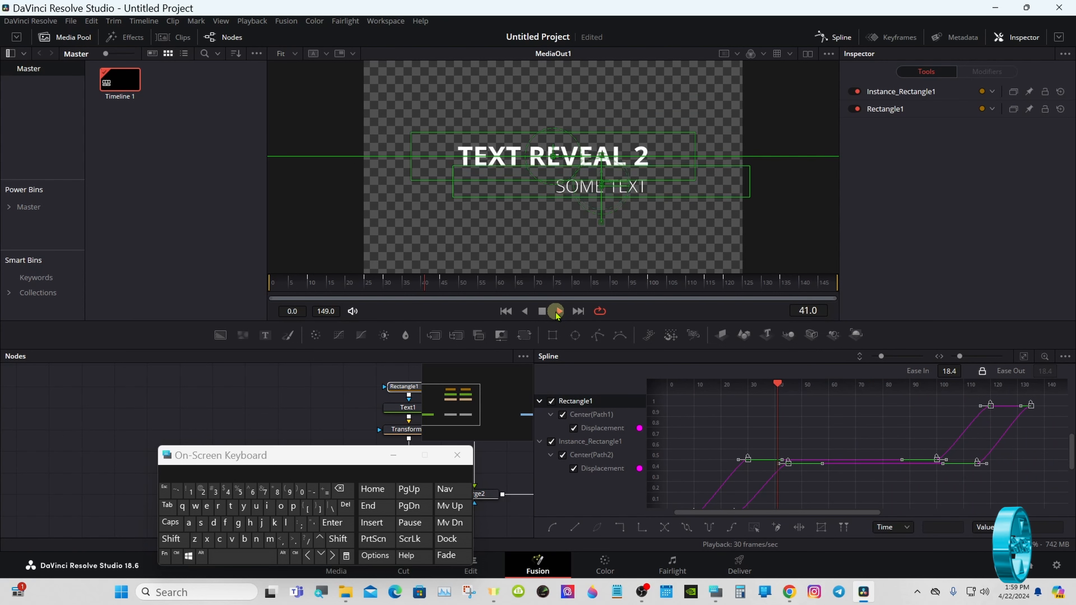
click(542, 312)
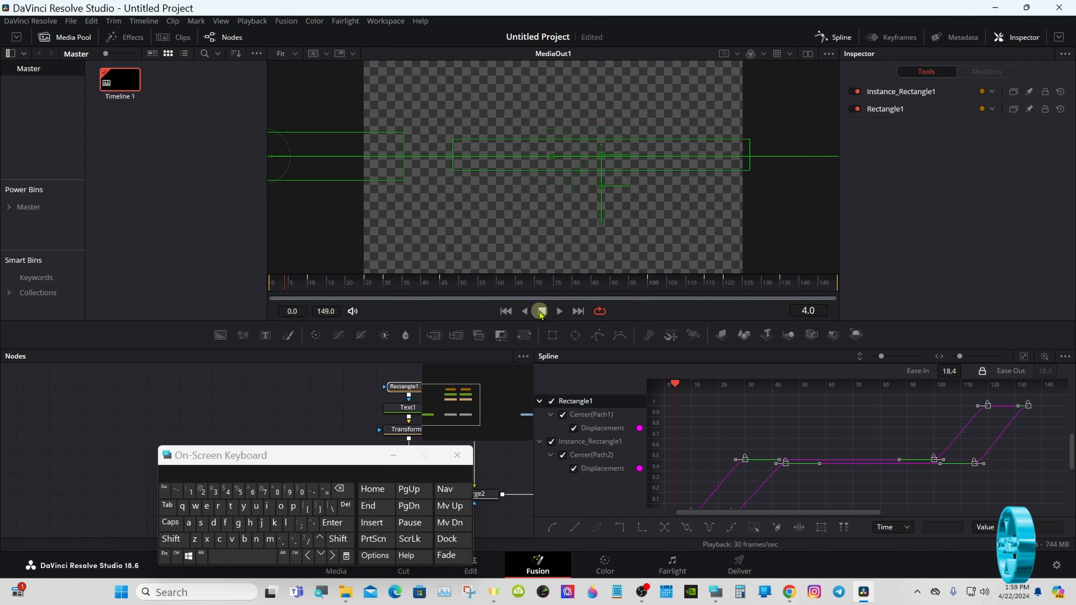
click(552, 401)
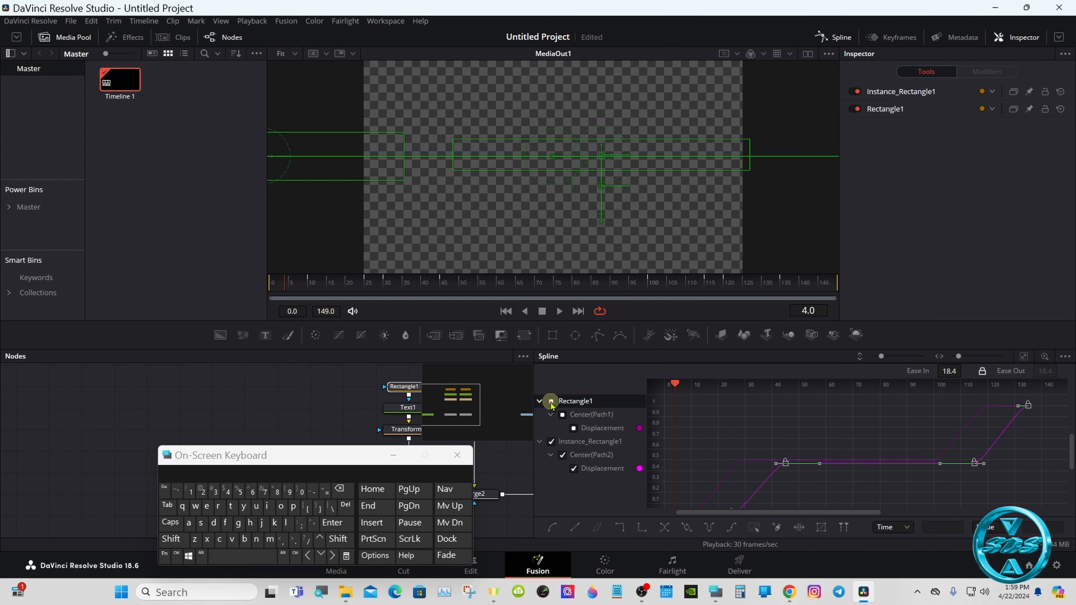
click(550, 442)
click(834, 41)
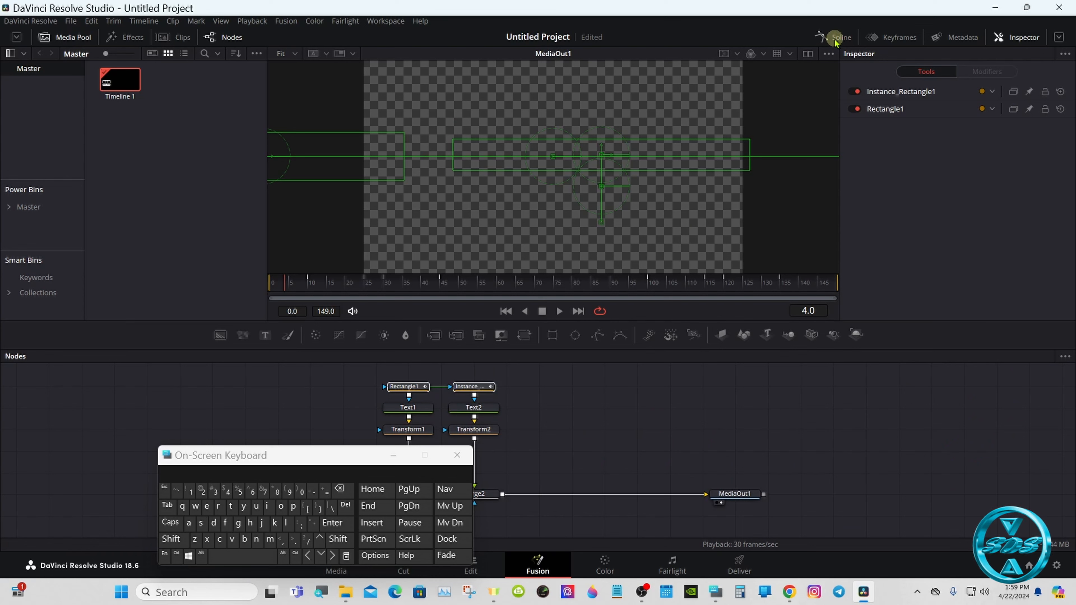
- Go to frame 70 and shift Transform1 and Transform2 down together to open a gap below the text nodes
drag(275, 462, 835, 386)
click(535, 288)
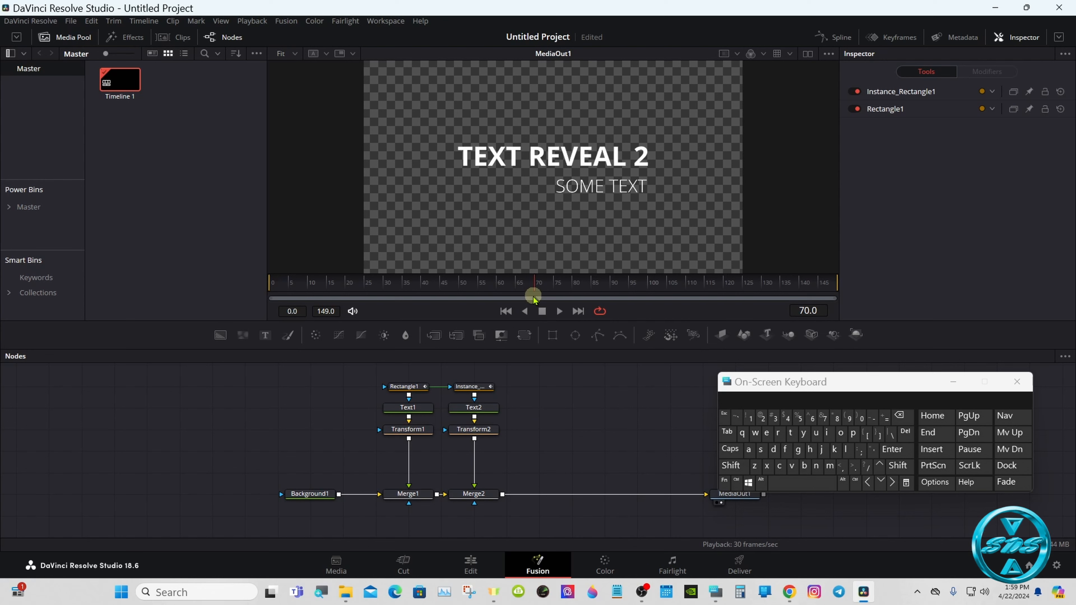
drag(374, 426, 471, 433)
drag(471, 429, 471, 450)
click(538, 436)
- Insert a Drop Shadow node between Text1 and Transform1
click(409, 407)
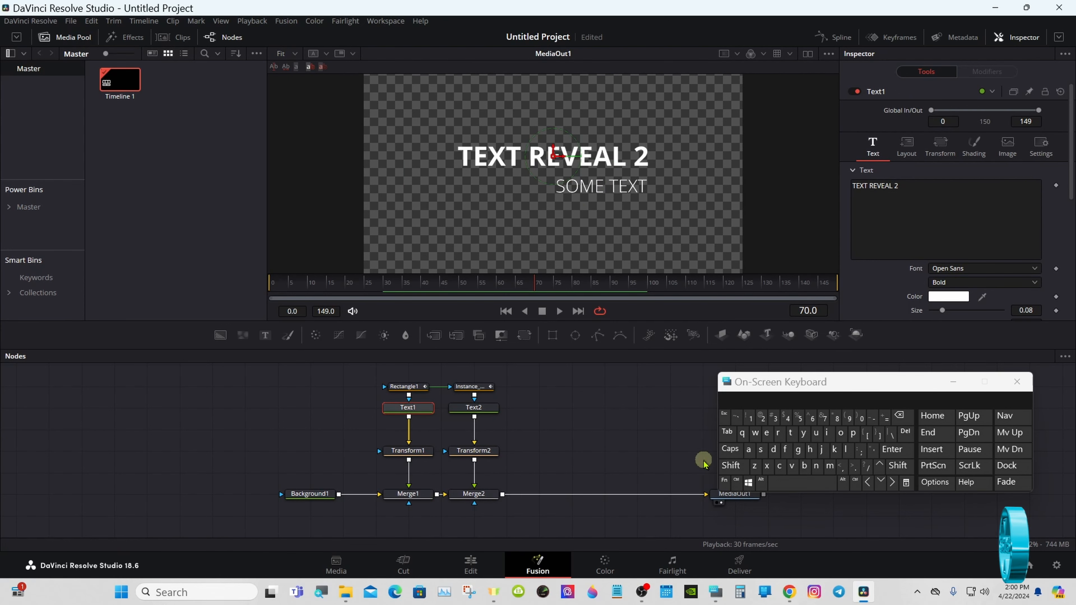
click(744, 469)
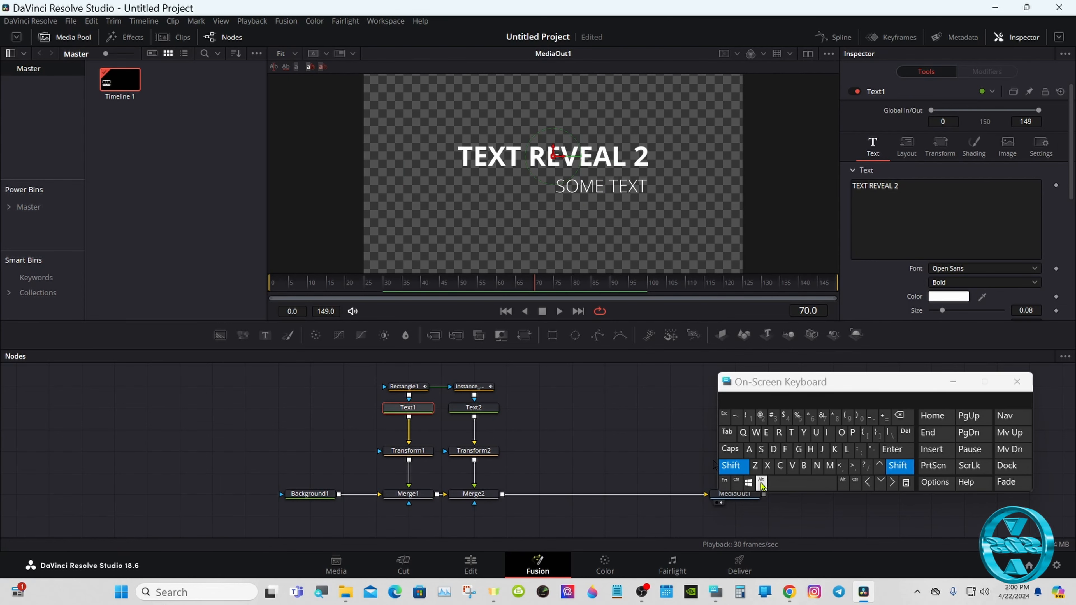
click(781, 487)
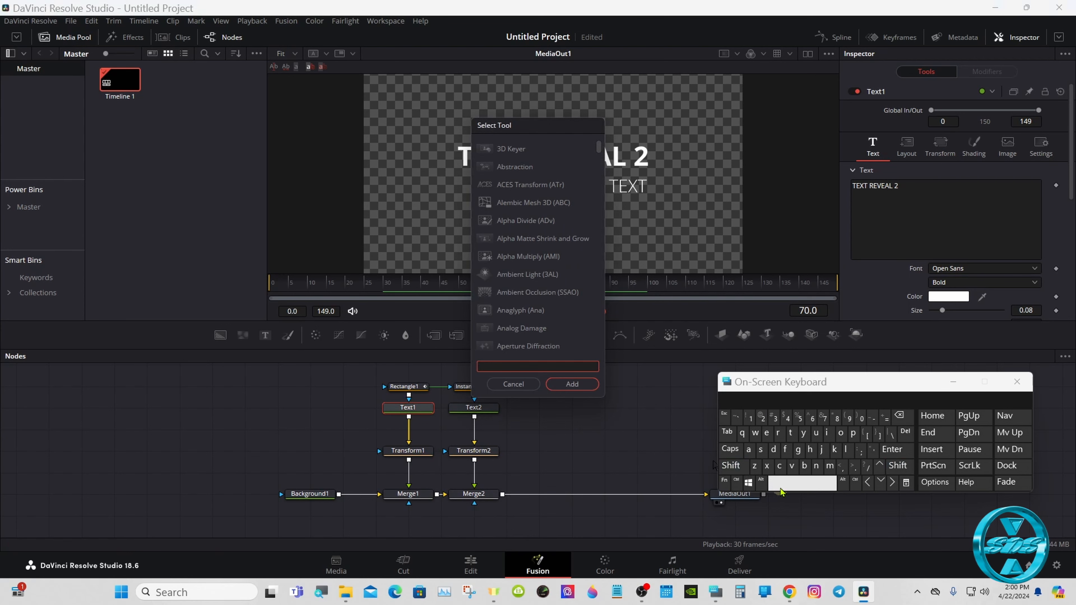
click(774, 449)
click(779, 438)
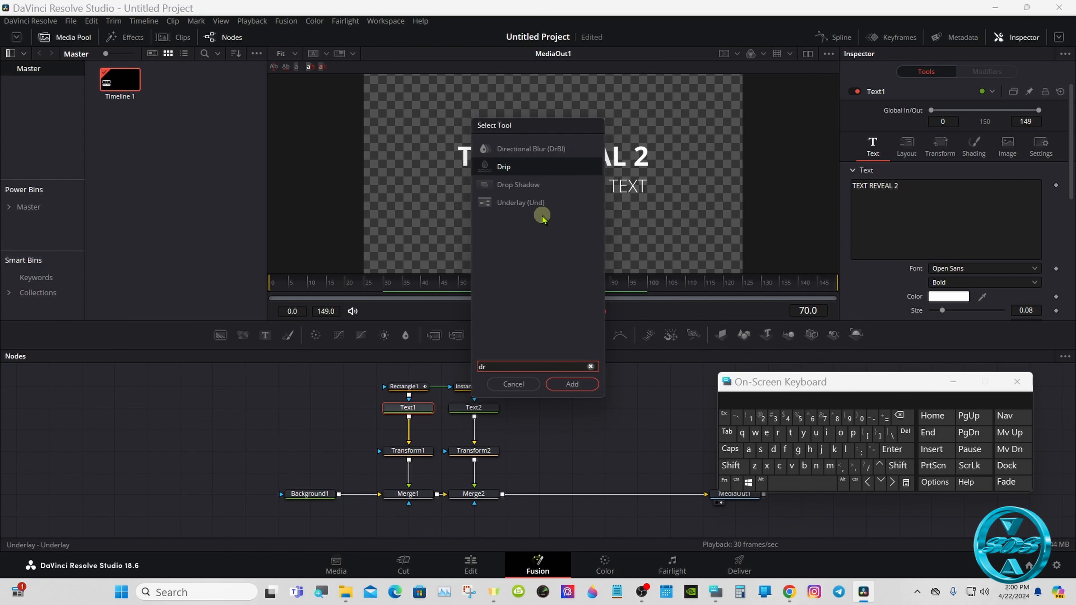
click(532, 185)
click(567, 384)
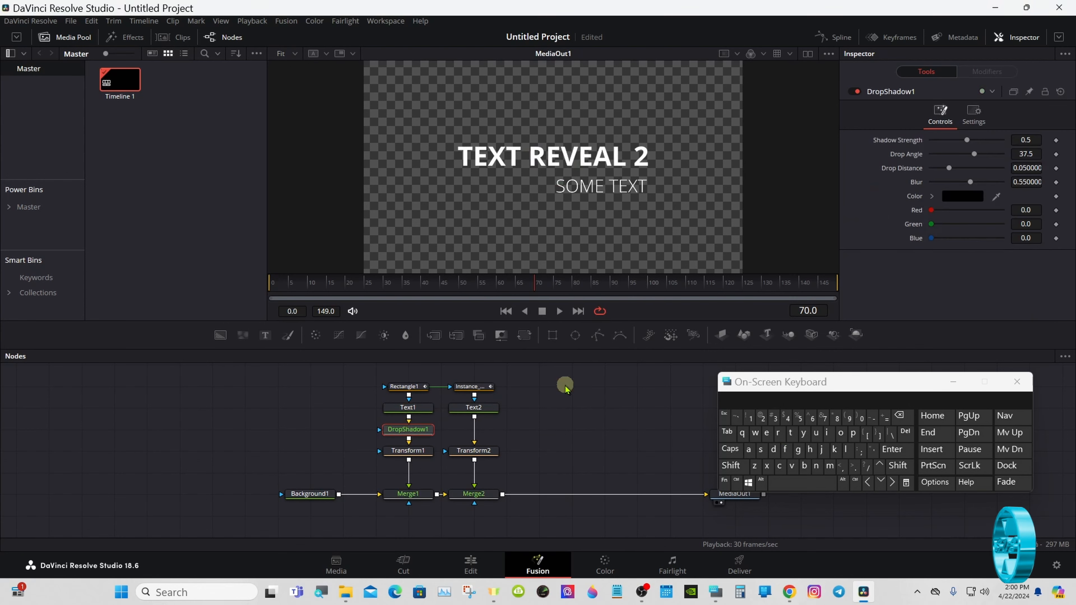
- Paste an instance of DropShadow1 between Text2 and Transform2, and set the original's Shadow Strength to 0
right_click(419, 429)
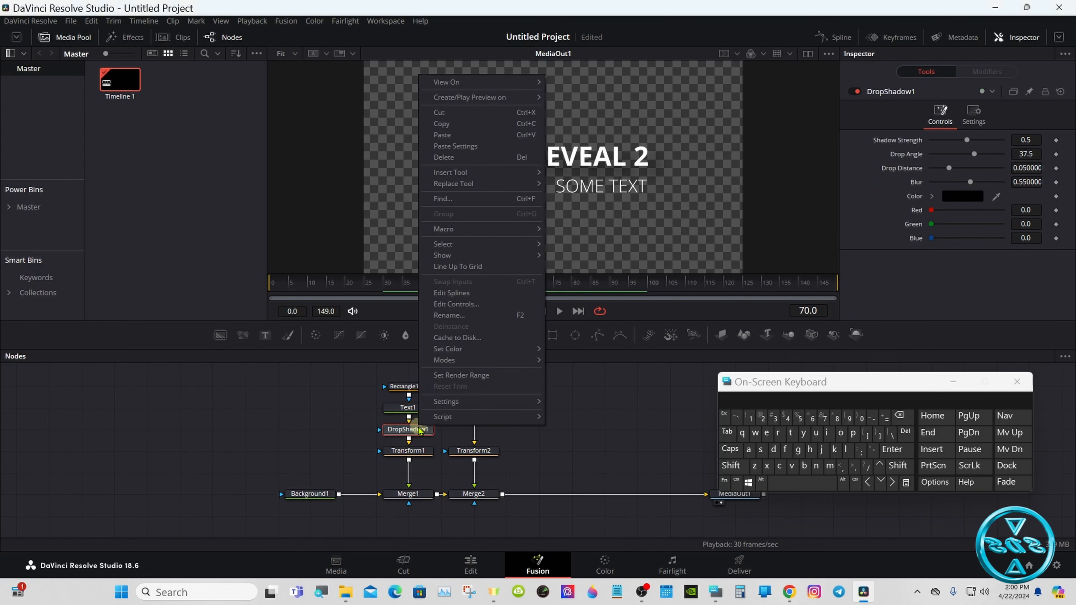
click(457, 123)
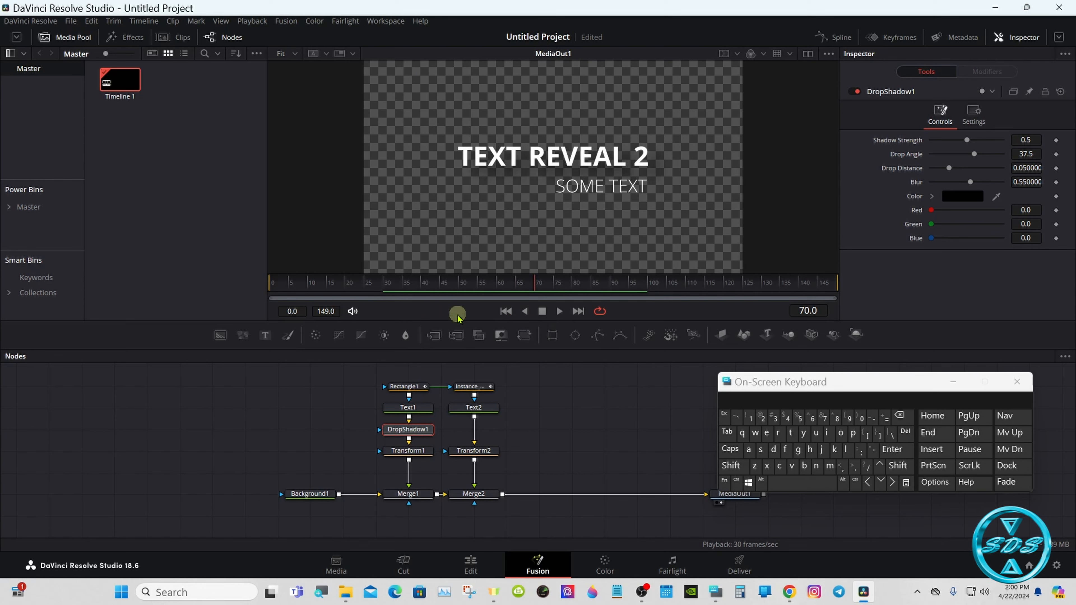
right_click(462, 429)
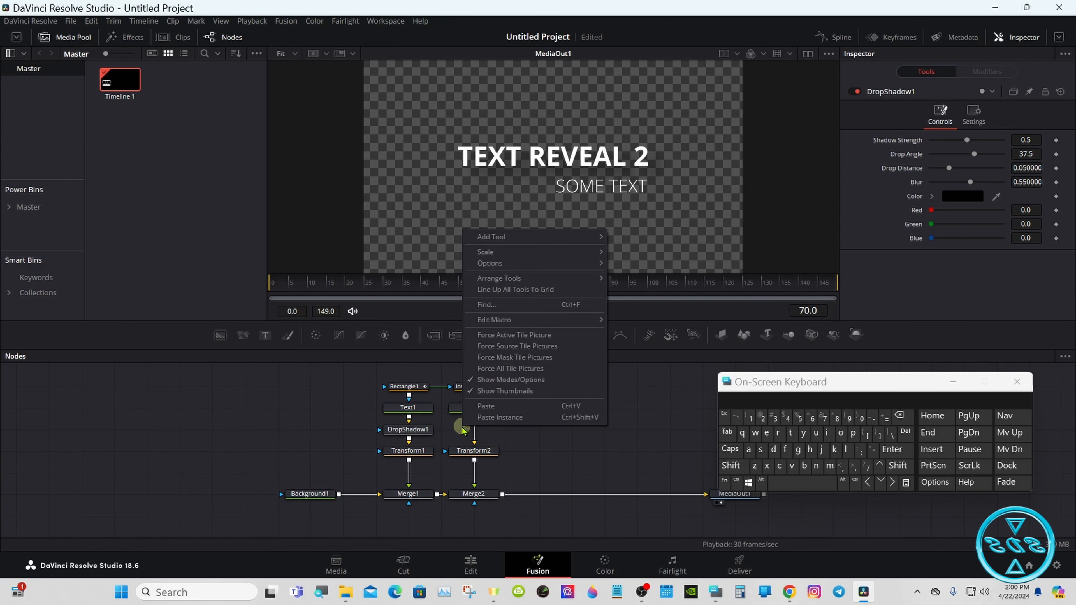
click(492, 418)
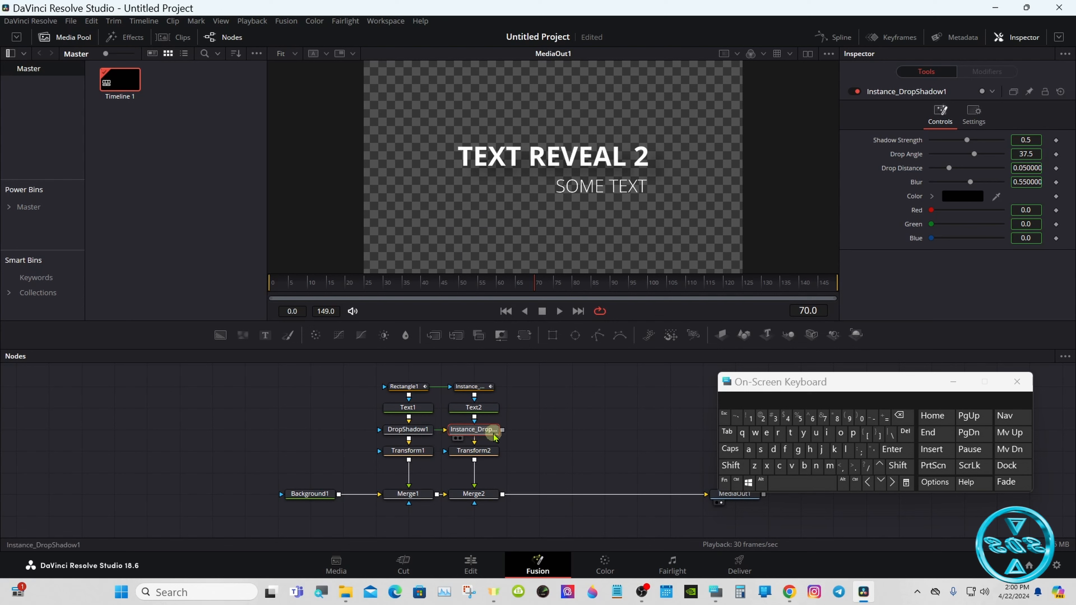
drag(493, 431, 526, 429)
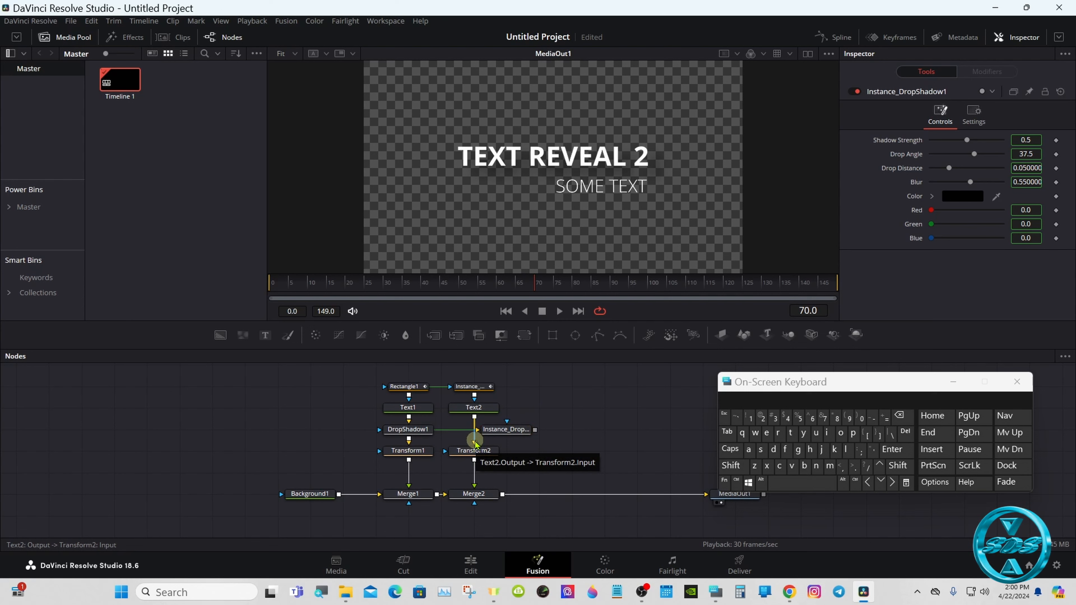
mouse_move(475, 443)
mouse_down()
mouse_move(518, 432)
mouse_move(486, 454)
mouse_move(469, 430)
mouse_up()
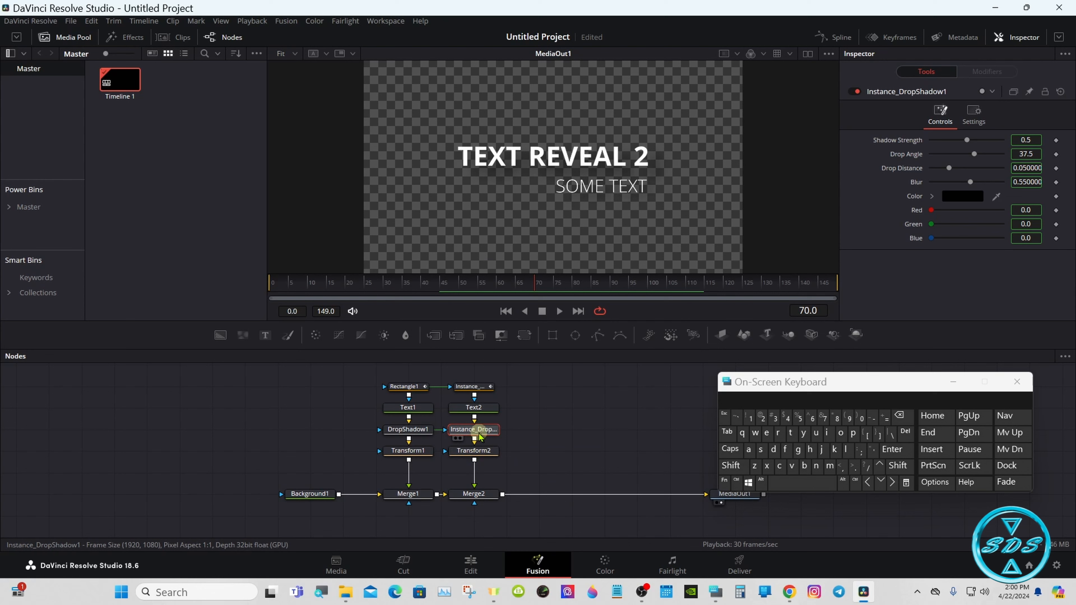
click(408, 433)
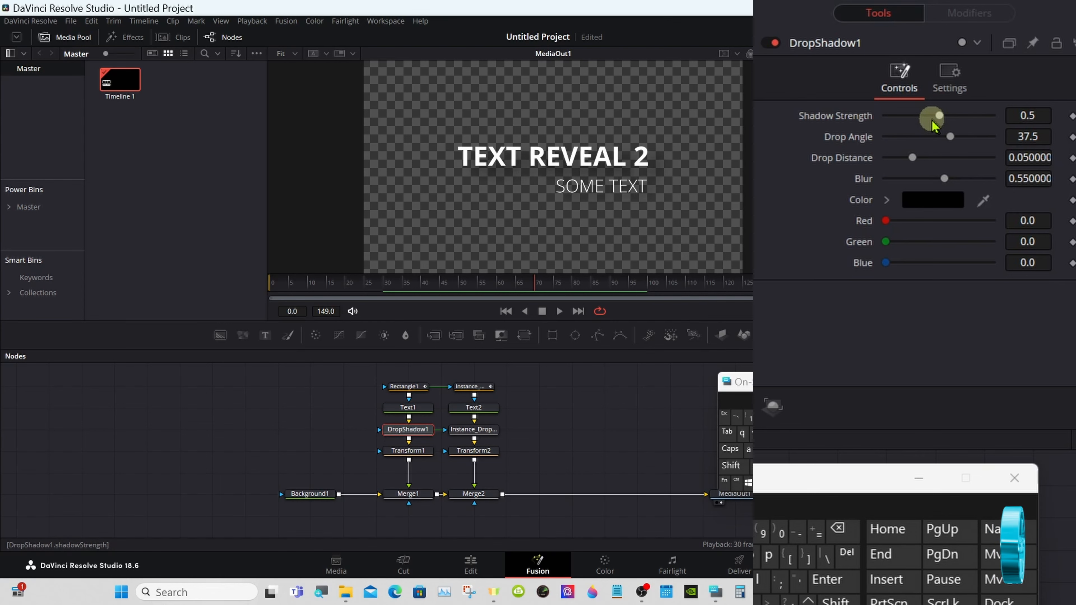
drag(934, 114, 816, 120)
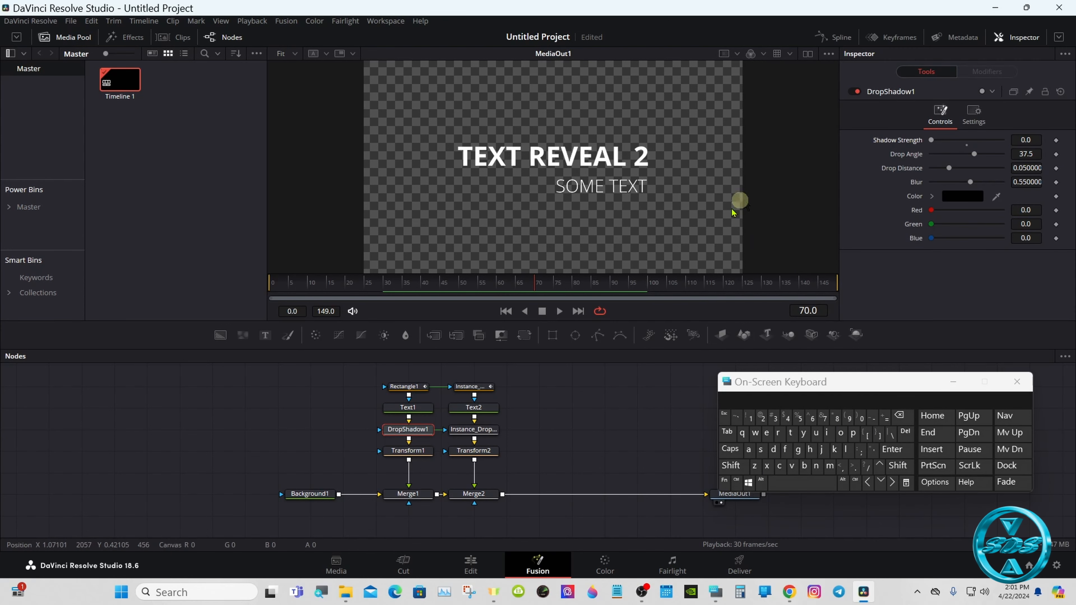
- Add a Transform node after Merge2 and rename it Group Controls
click(483, 493)
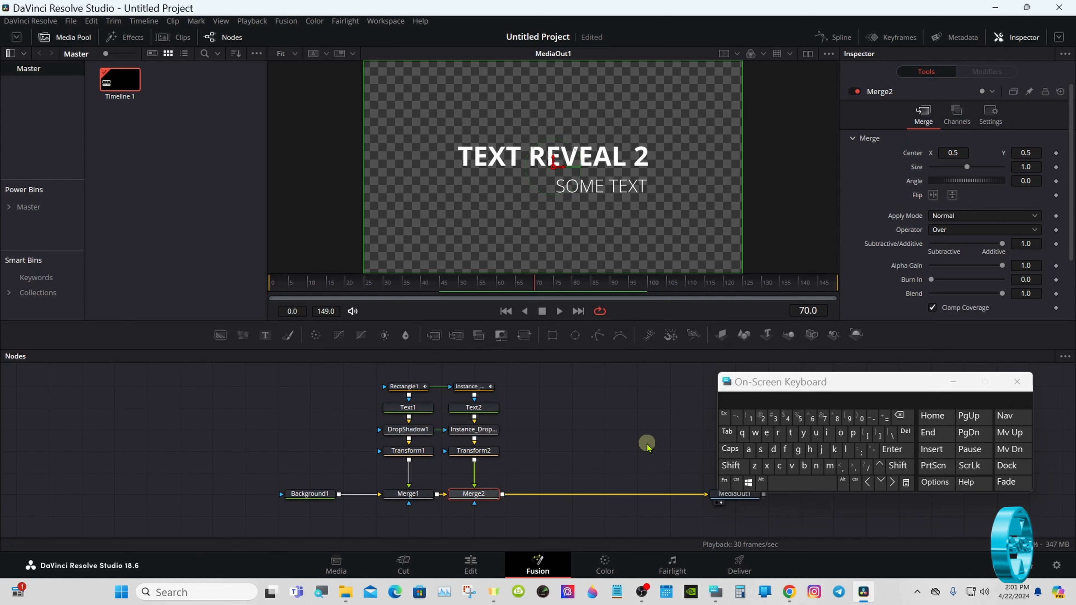
click(526, 338)
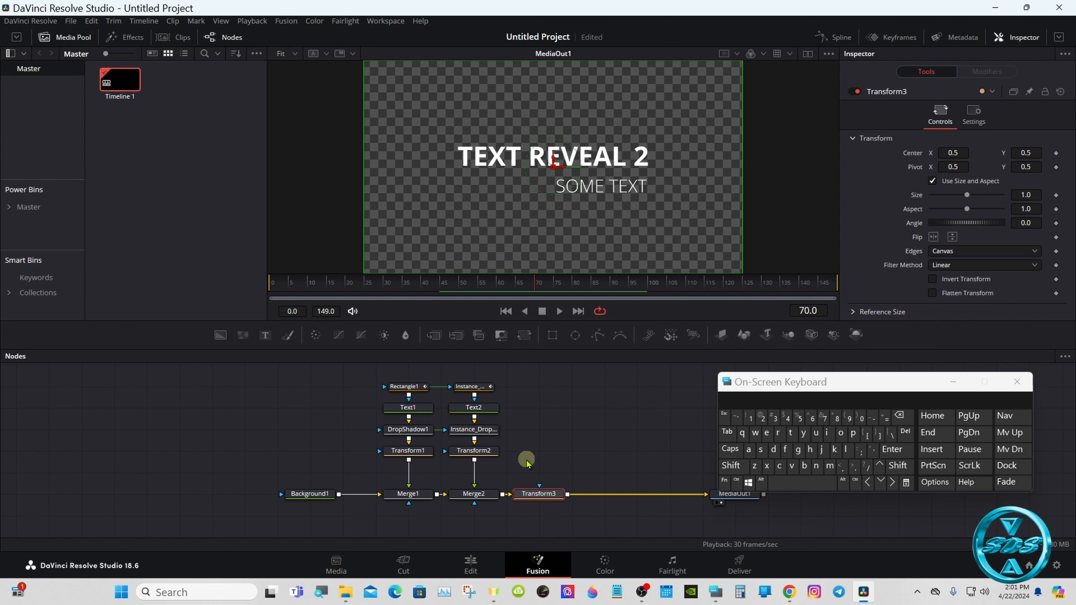
right_click(537, 493)
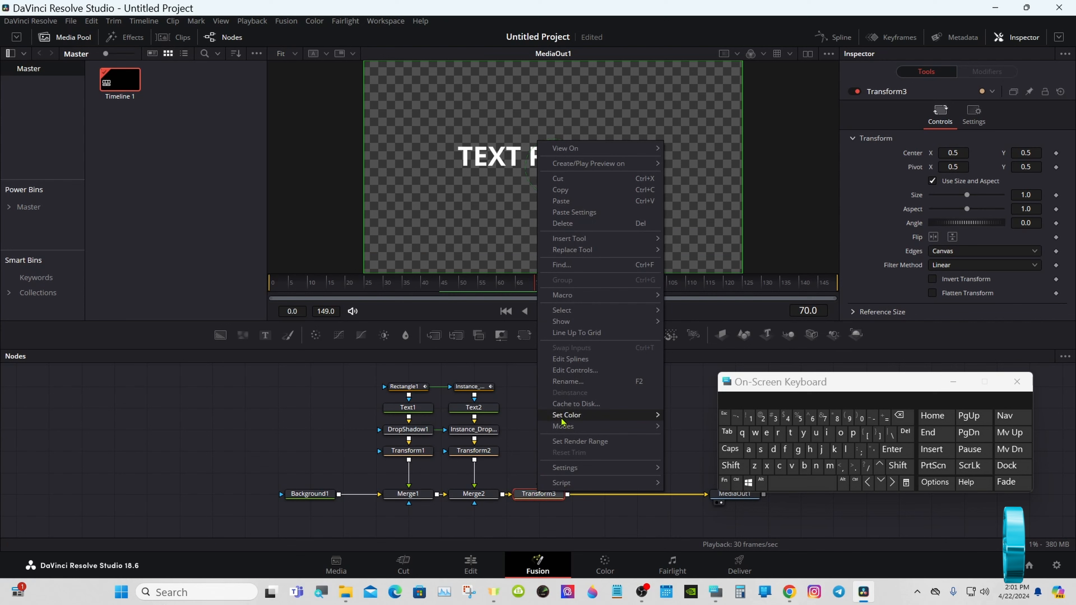
click(568, 380)
click(731, 465)
click(799, 449)
click(779, 432)
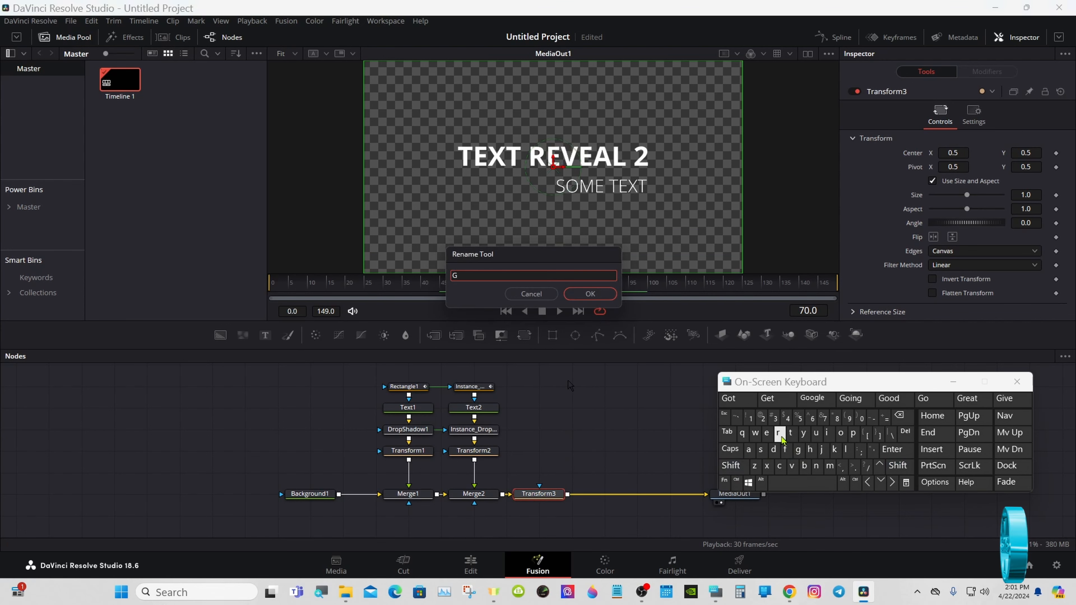
click(841, 432)
click(816, 433)
click(853, 433)
click(779, 465)
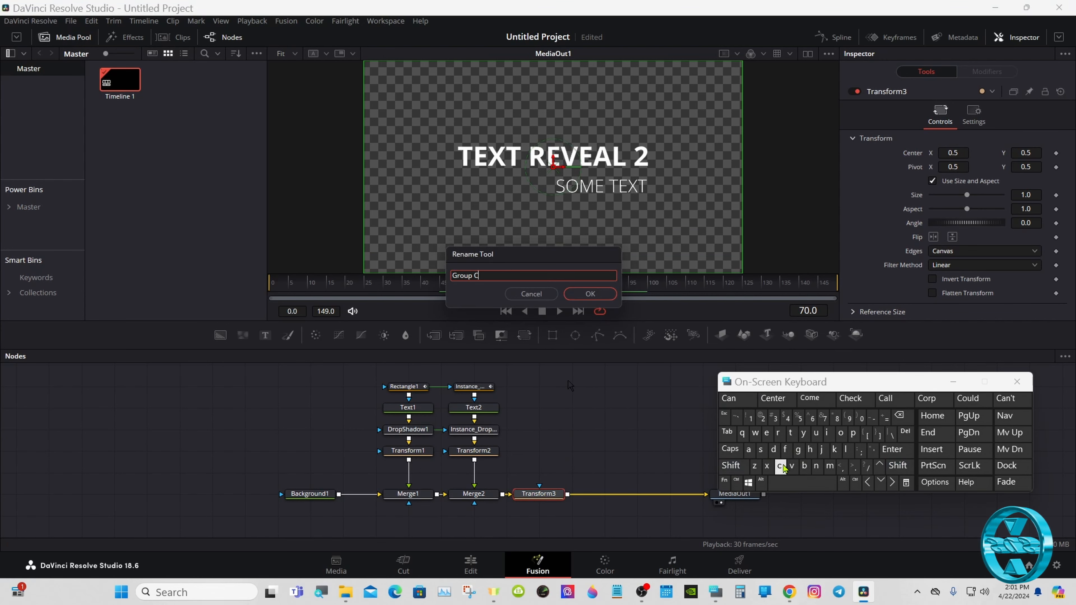
click(841, 433)
click(817, 465)
click(791, 433)
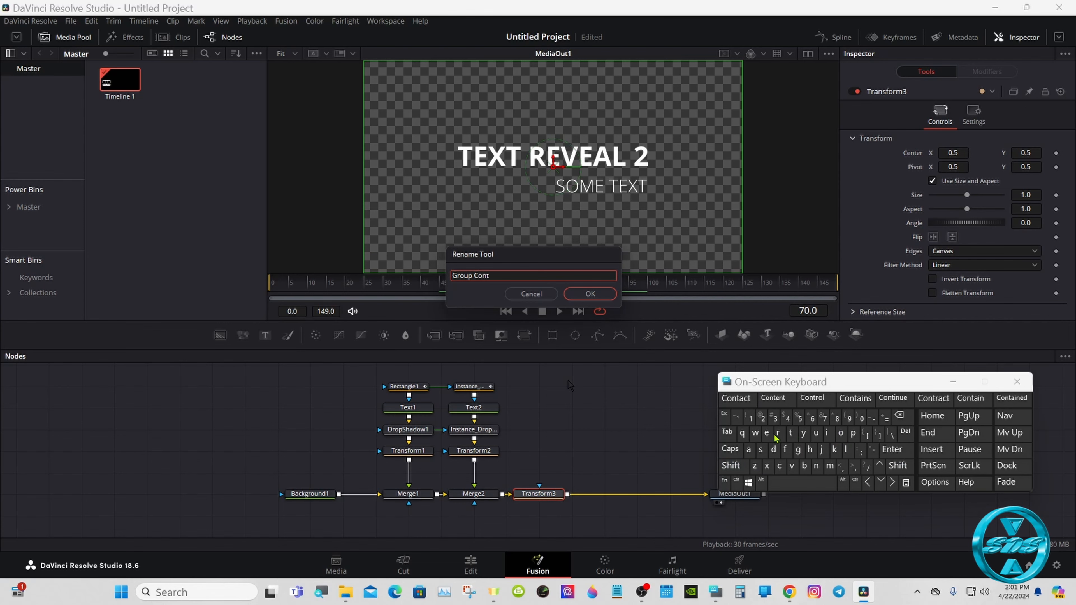
click(779, 432)
click(853, 400)
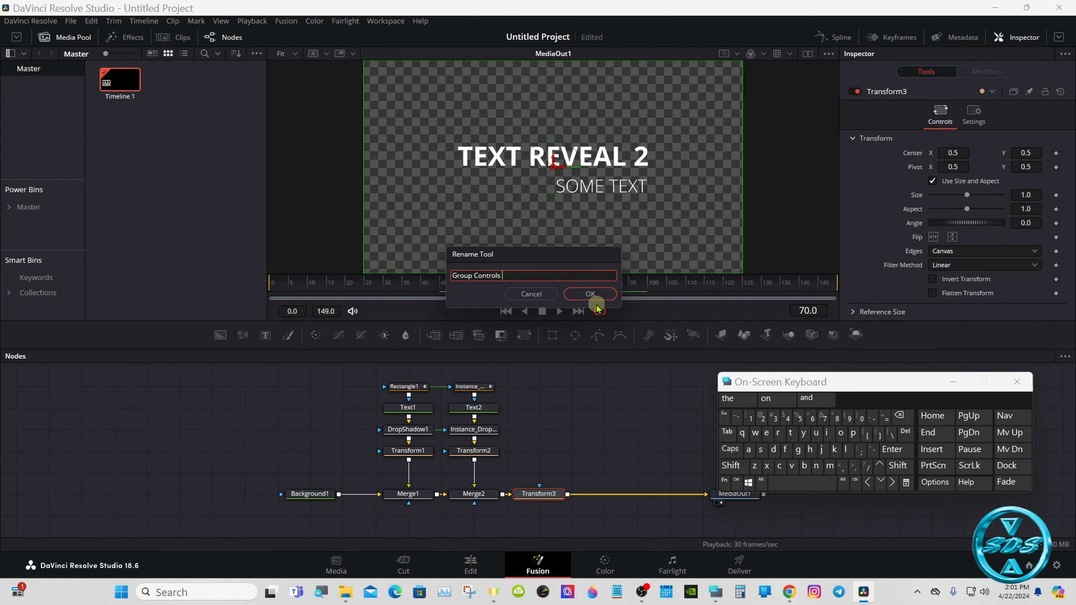
click(593, 296)
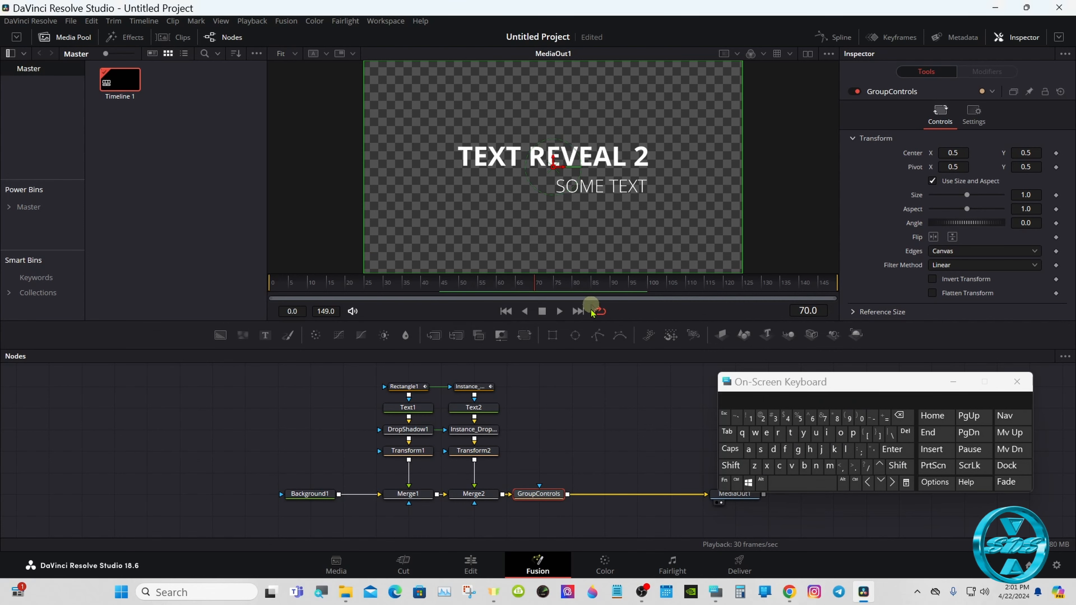
- Switch to the Edit page and play the title clip from the start of the timeline
click(471, 564)
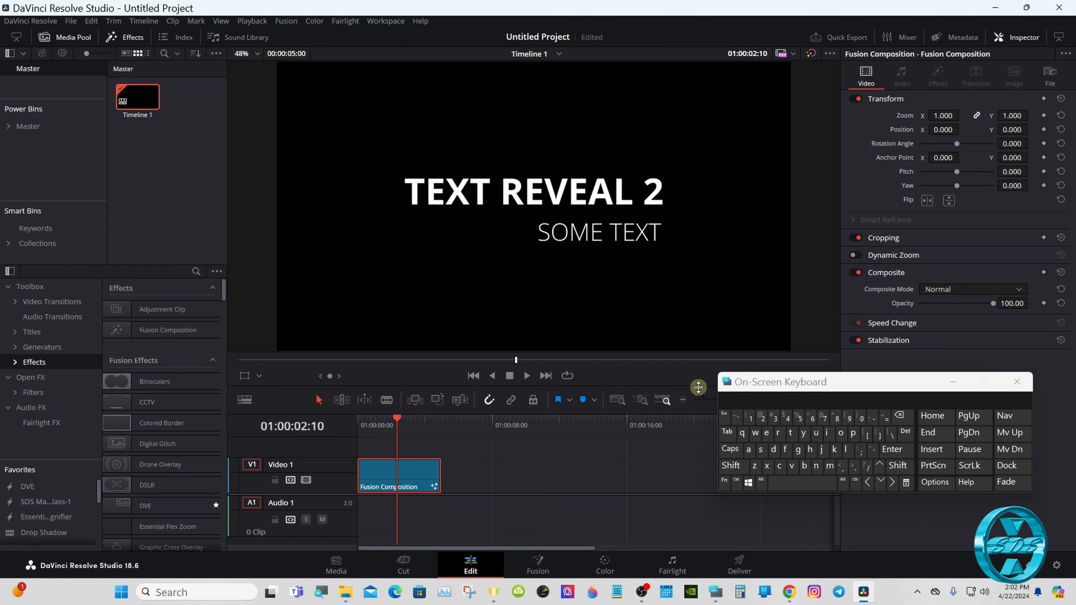
drag(754, 384, 773, 438)
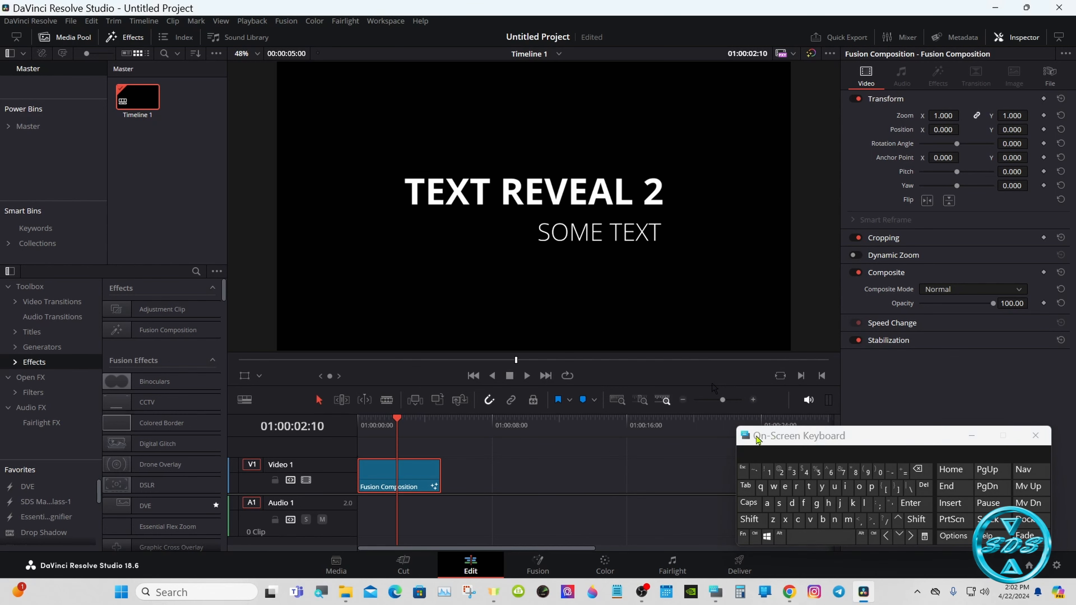
drag(376, 425, 358, 425)
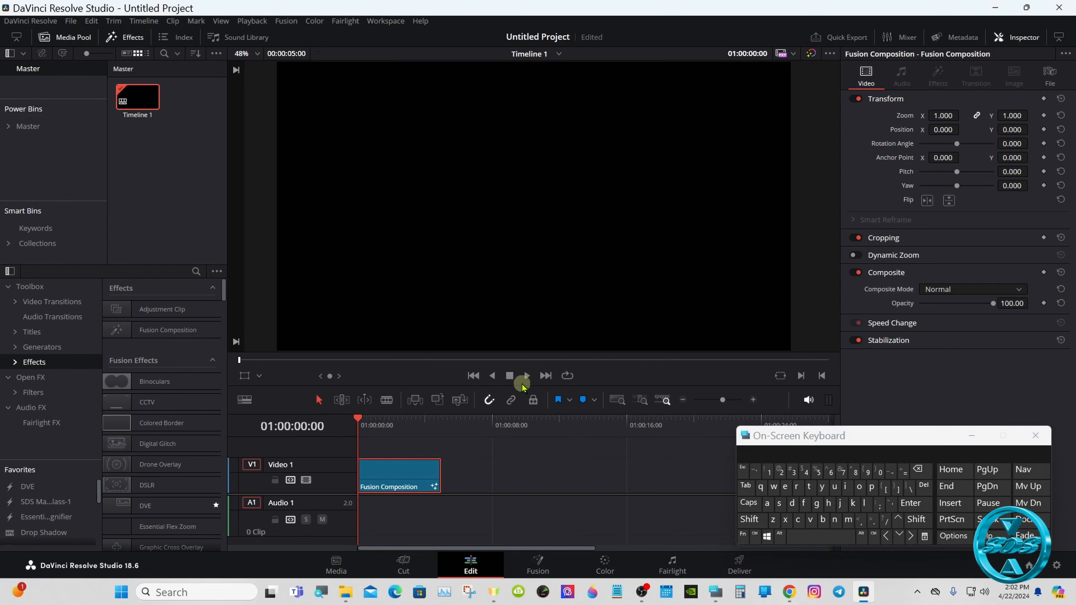
click(525, 377)
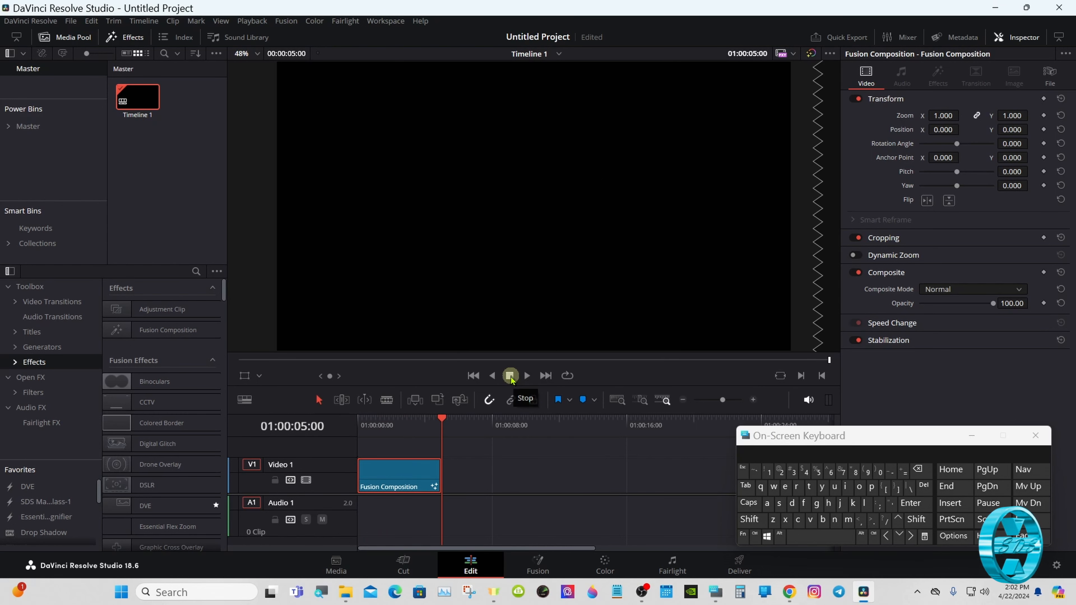
- Test the title animation with the clip lengthened to 00:00:09:28, and trim the clip back to 00:00:05:00
mouse_move(434, 474)
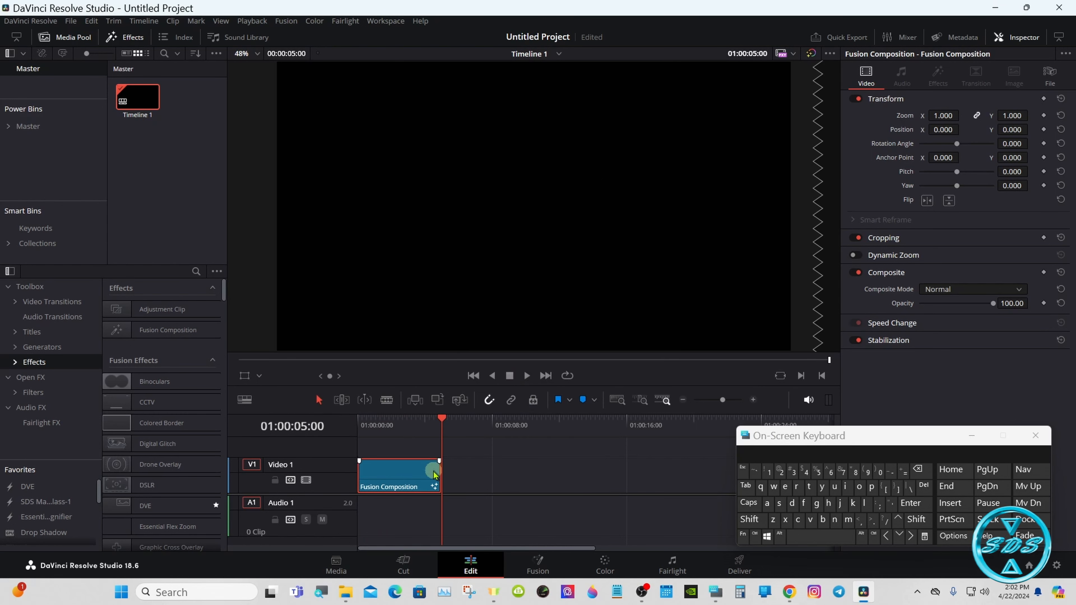
drag(434, 471, 524, 470)
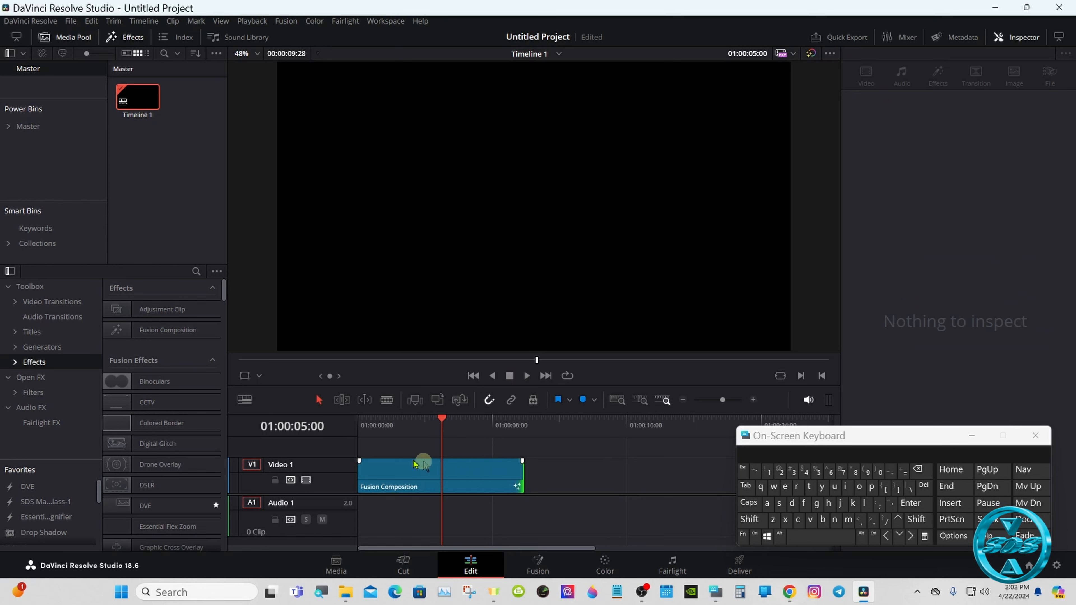
click(359, 424)
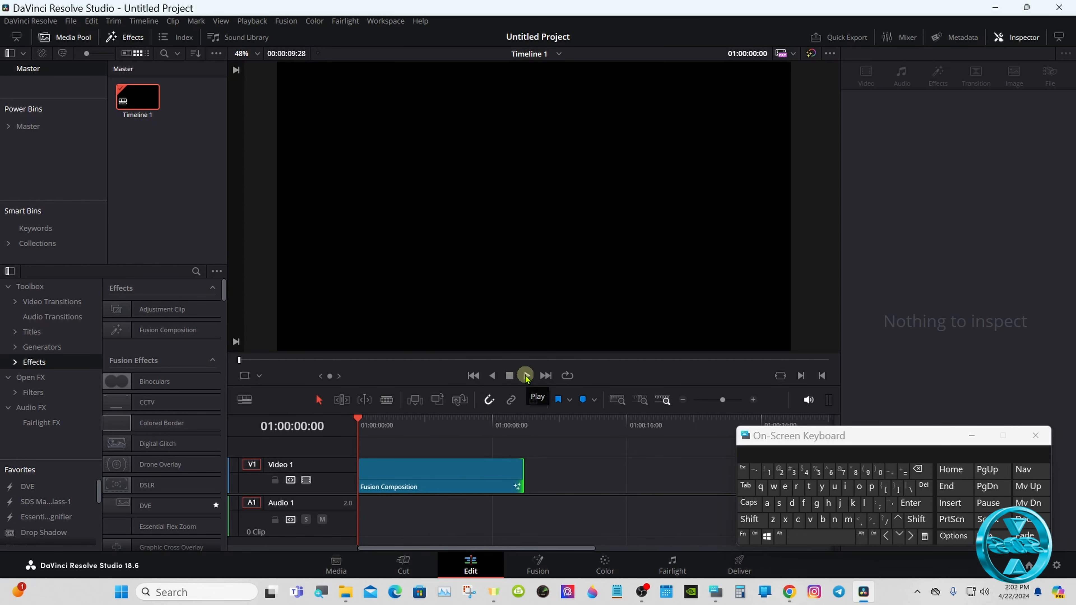
click(526, 376)
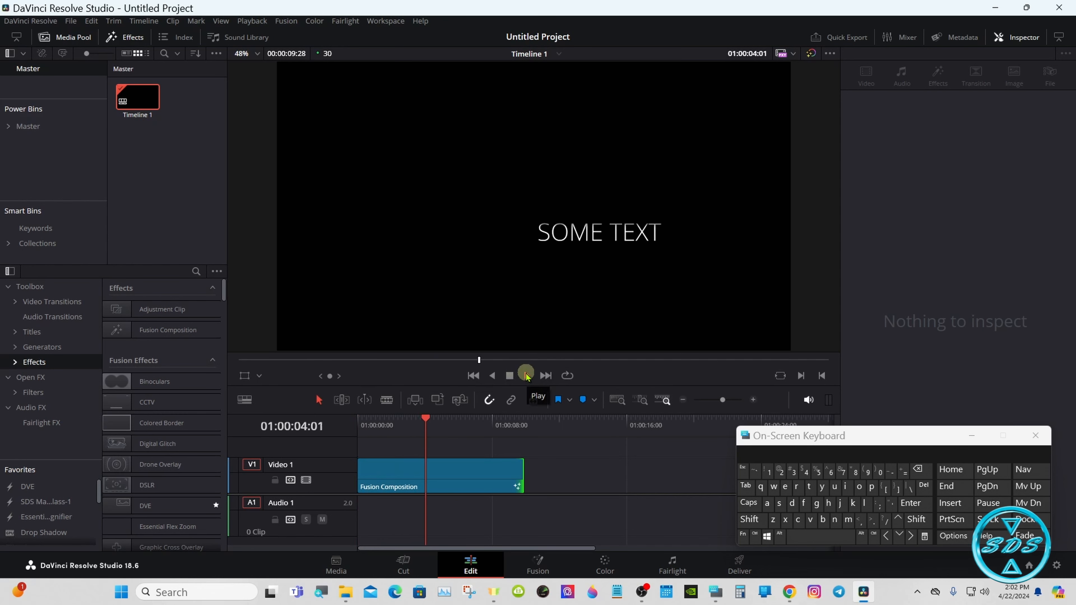
click(509, 376)
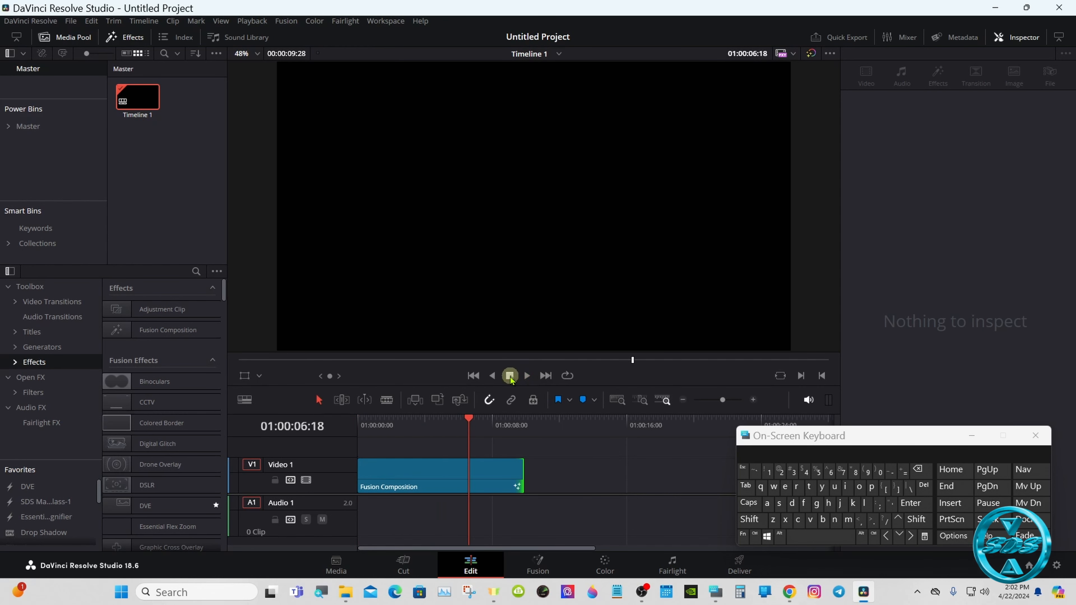
drag(522, 475, 441, 476)
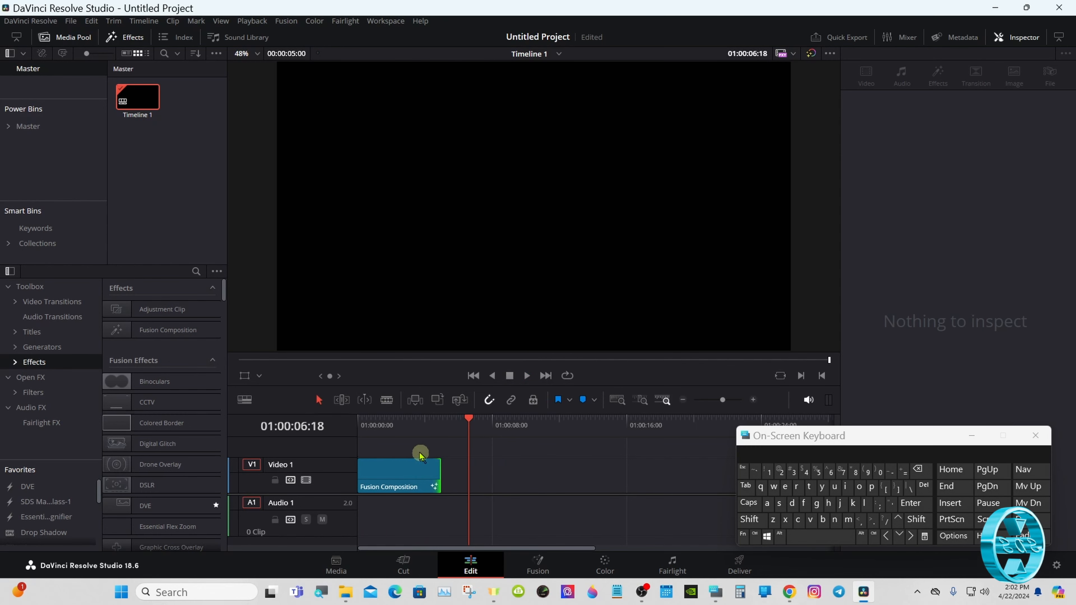
- Return to the Fusion page, go to frame 77, and add a Keyframe Stretcher node after GroupControls
click(399, 425)
click(540, 565)
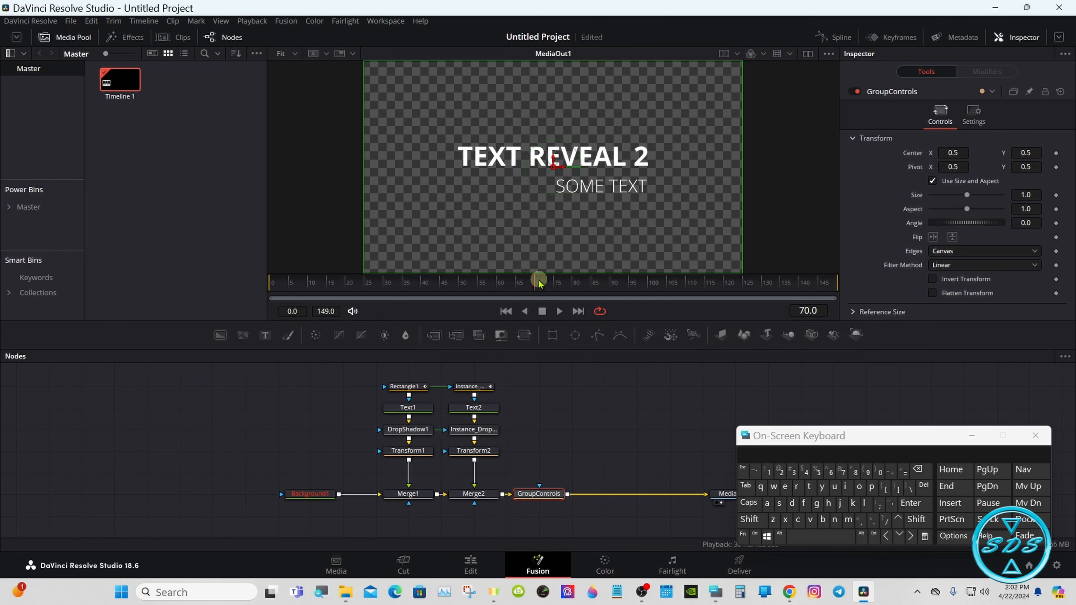
click(563, 283)
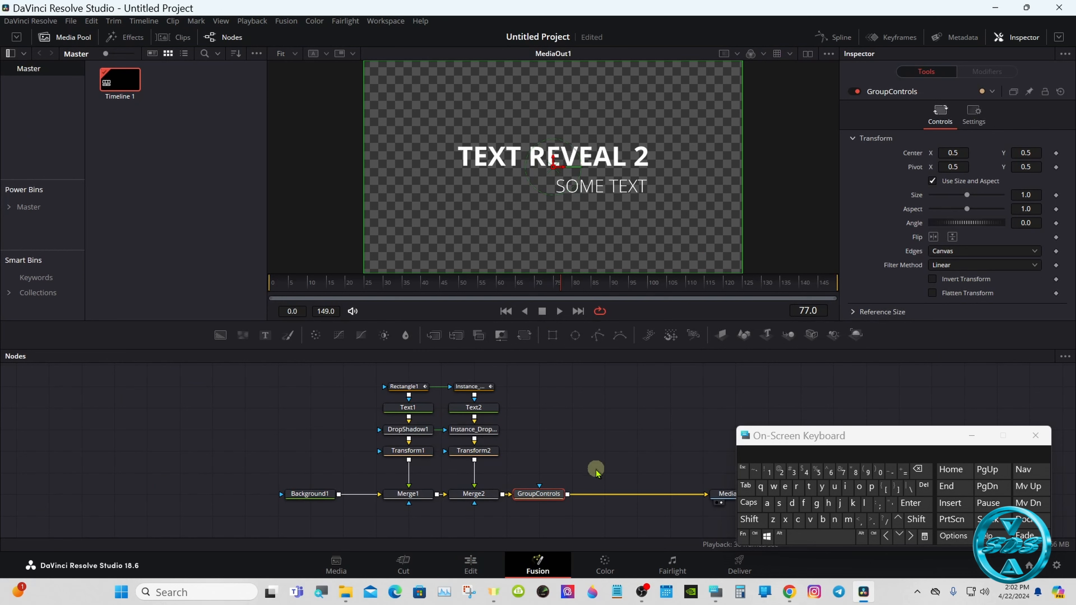
click(749, 527)
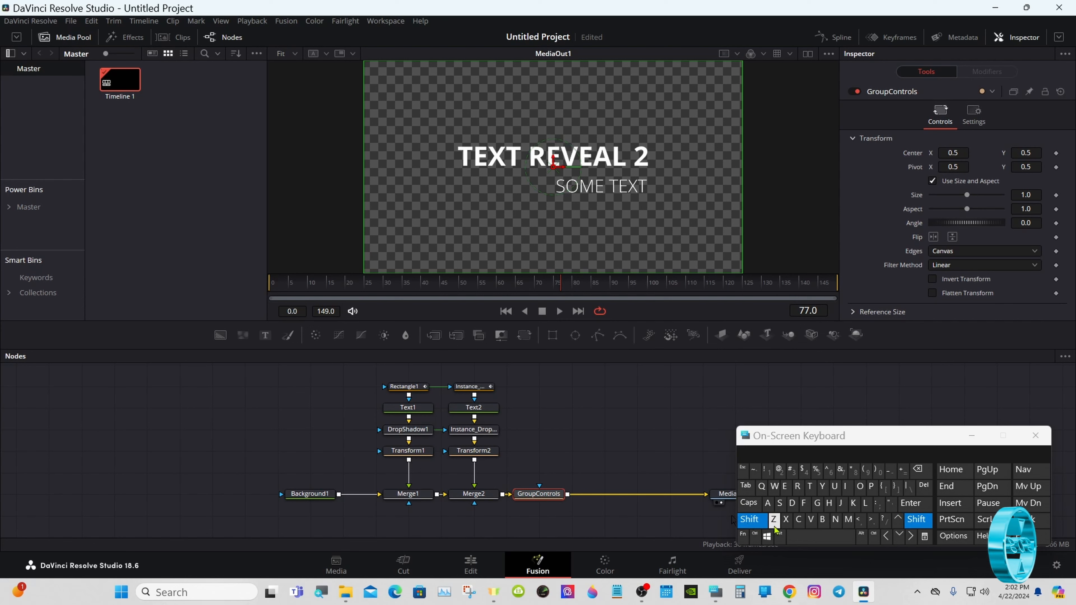
click(801, 536)
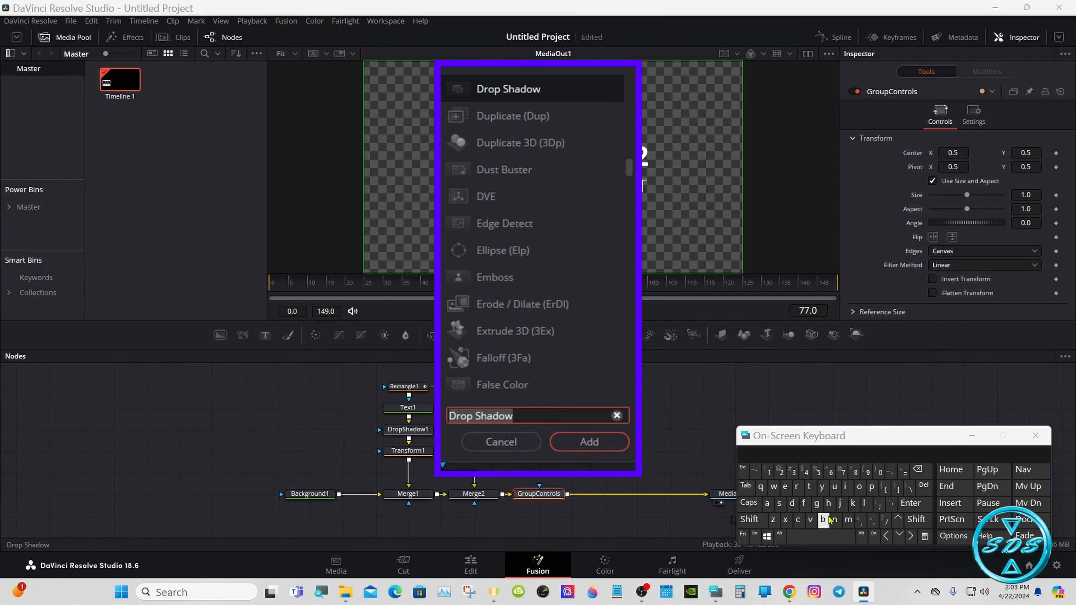
click(779, 503)
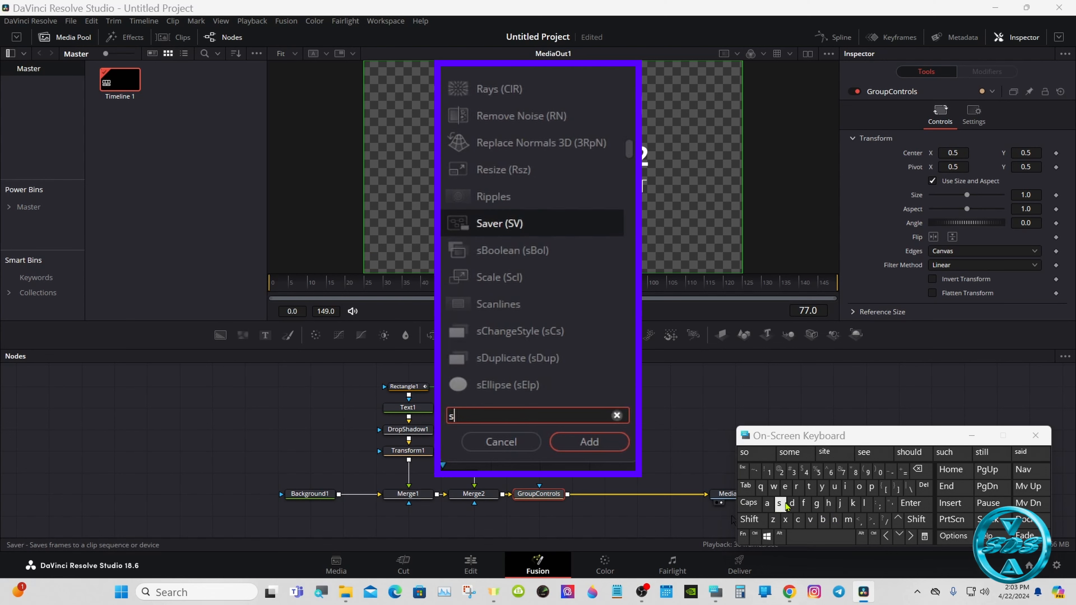
click(808, 486)
click(803, 495)
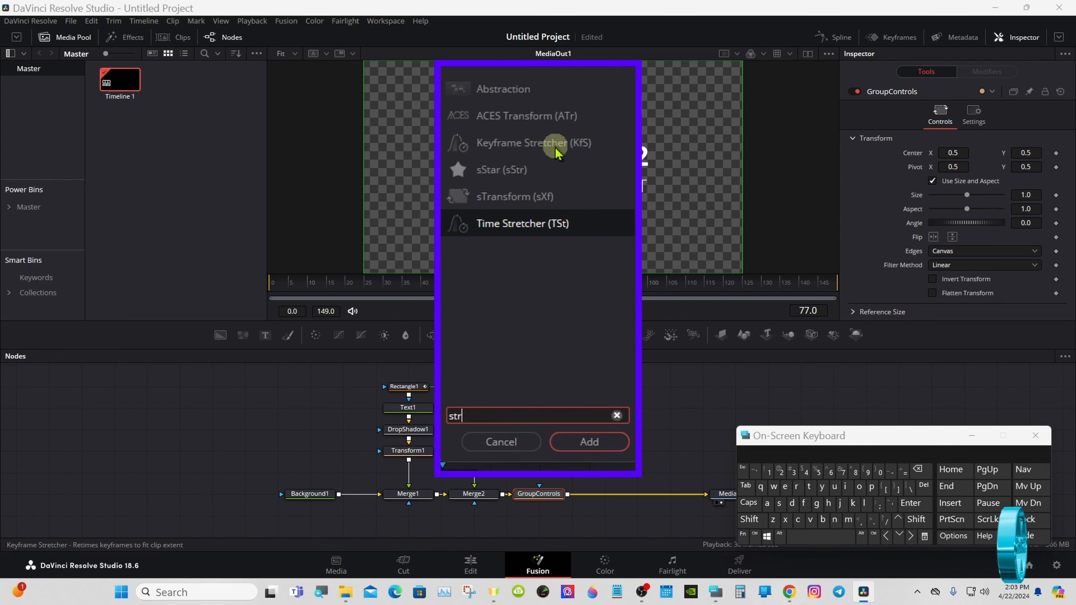
click(557, 152)
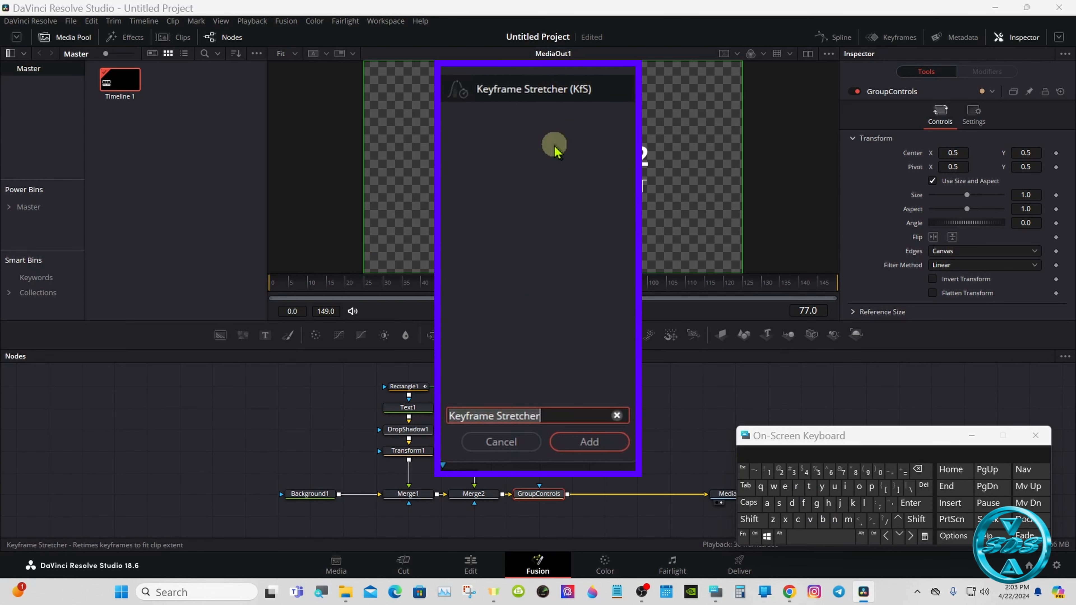
click(564, 441)
- Go to the last frame, 149, and set the Keyframe Stretcher's Source End to 150
drag(564, 283, 863, 286)
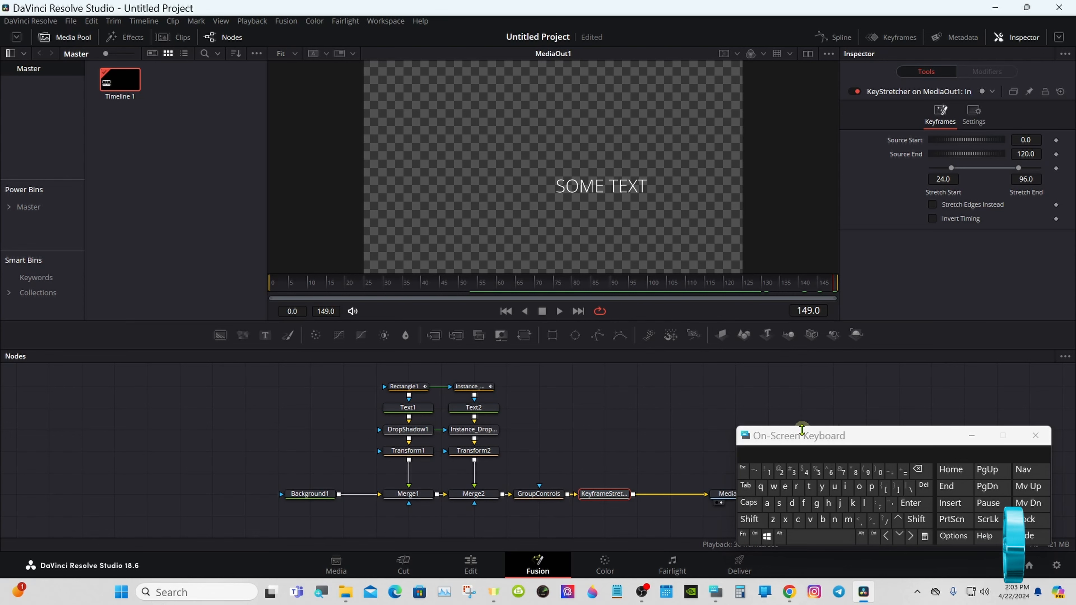
drag(801, 437, 736, 406)
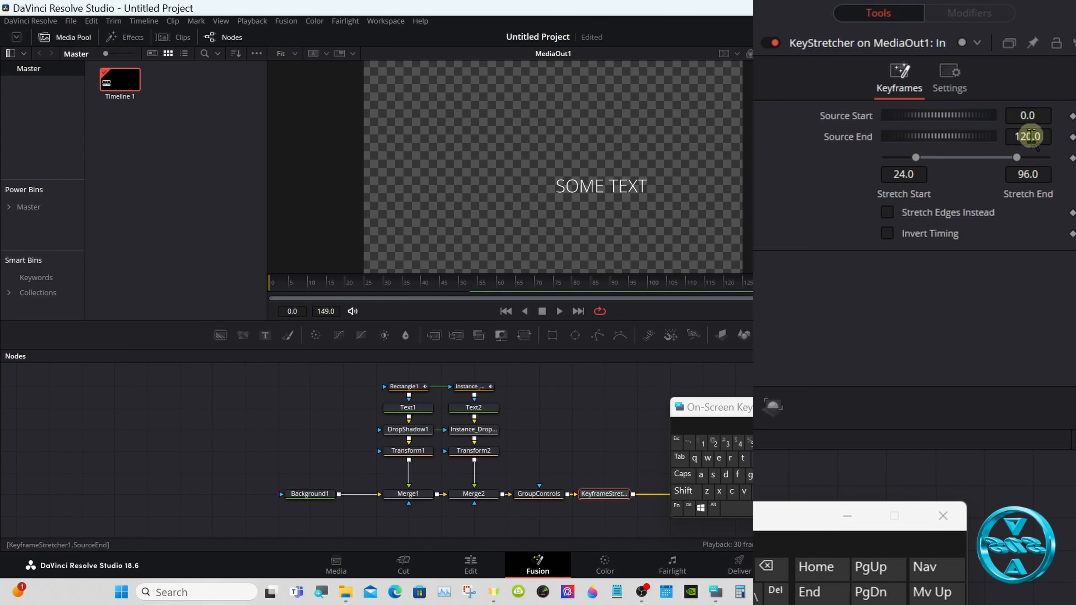
click(1025, 137)
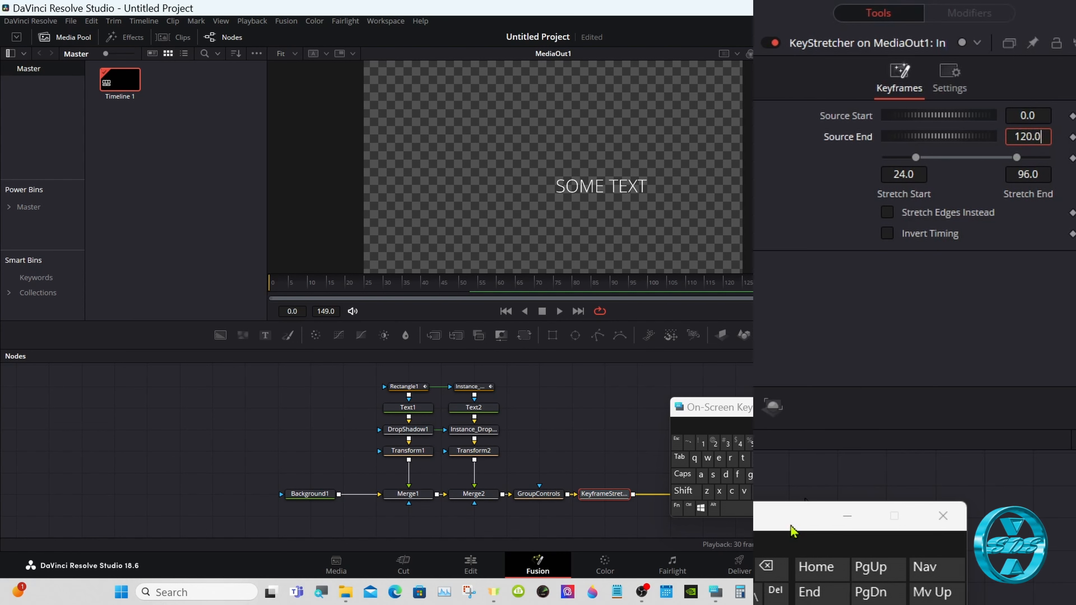
click(770, 568)
click(769, 568)
click(772, 570)
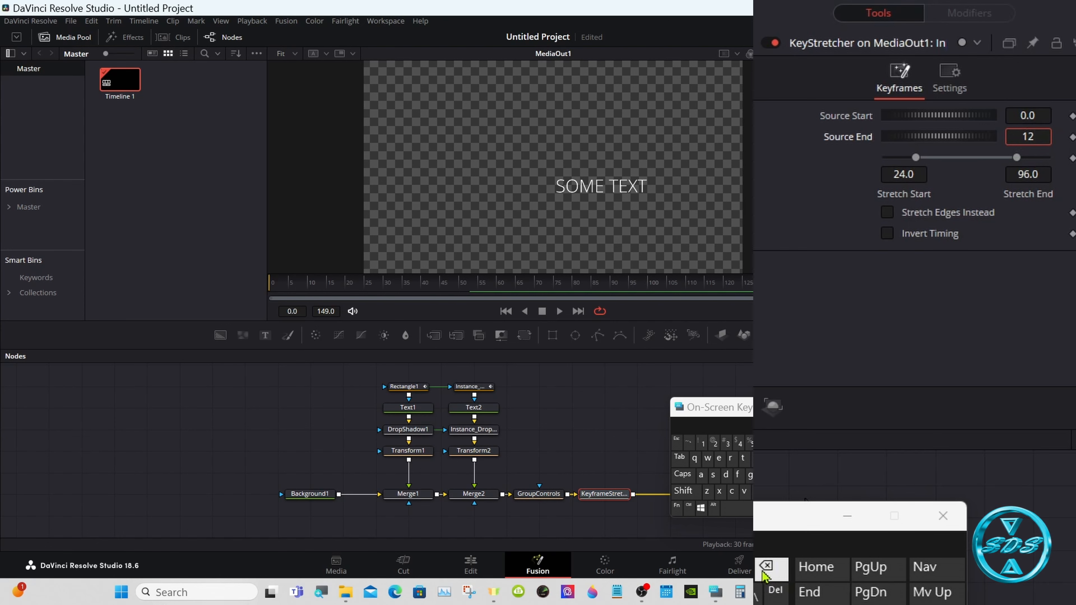
click(767, 568)
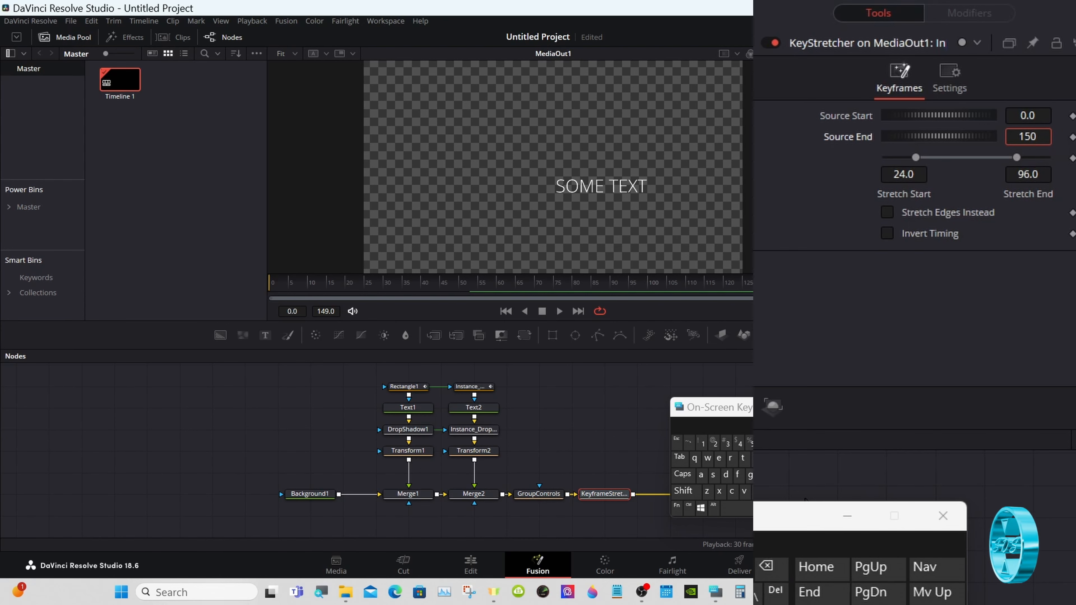
key(Tab)
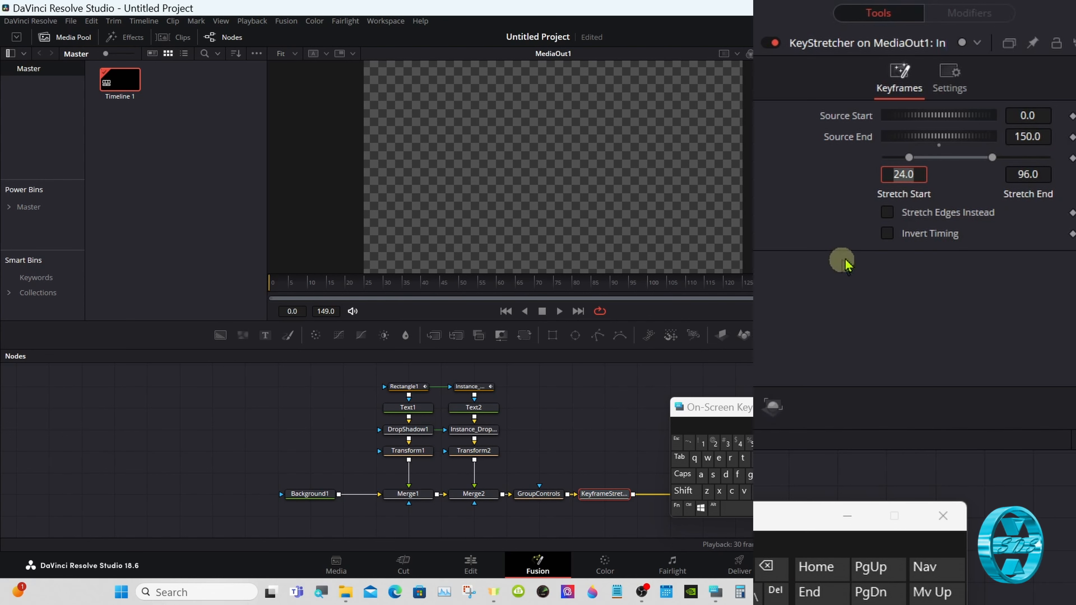
- Set the Keyframe Stretcher's Stretch Start to 46.4 and Stretch End to 100.5 while both text lines are fully revealed
drag(360, 281, 435, 283)
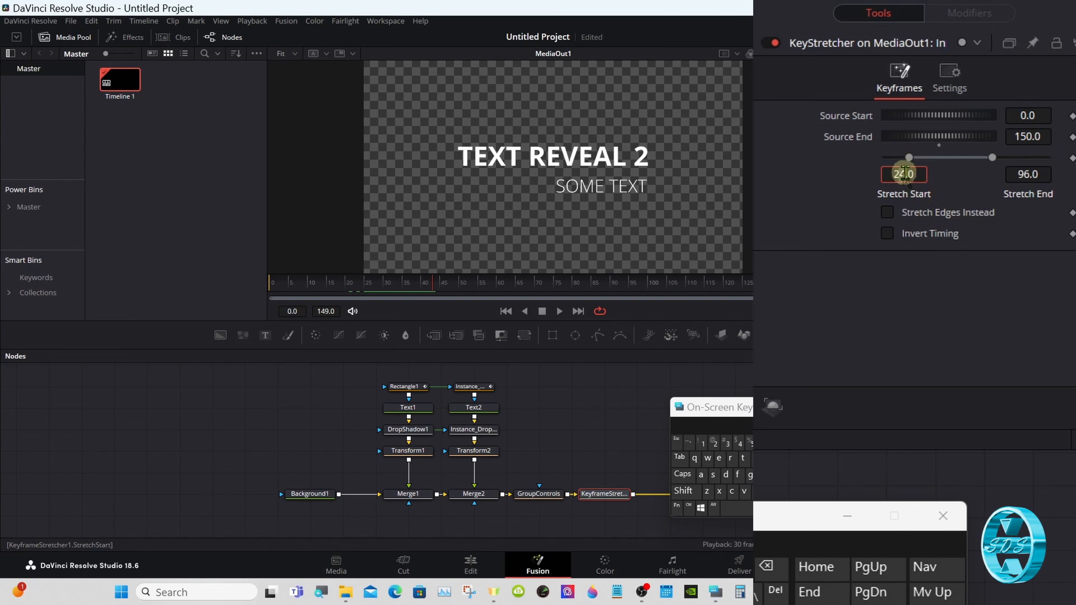
click(853, 172)
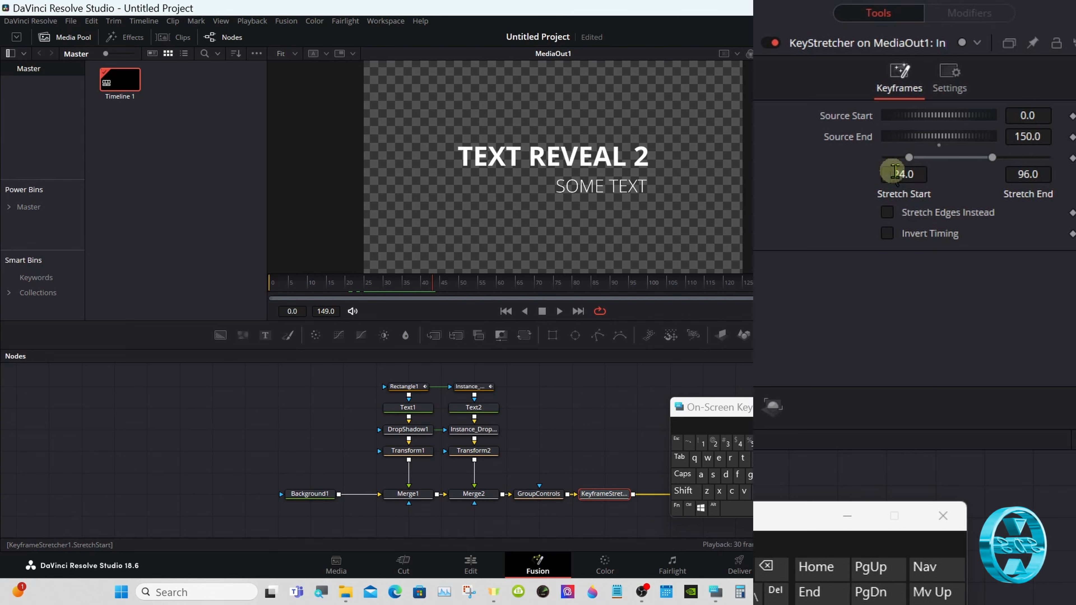
mouse_move(905, 173)
mouse_down()
mouse_move(1055, 183)
mouse_move(889, 174)
mouse_move(926, 176)
mouse_up()
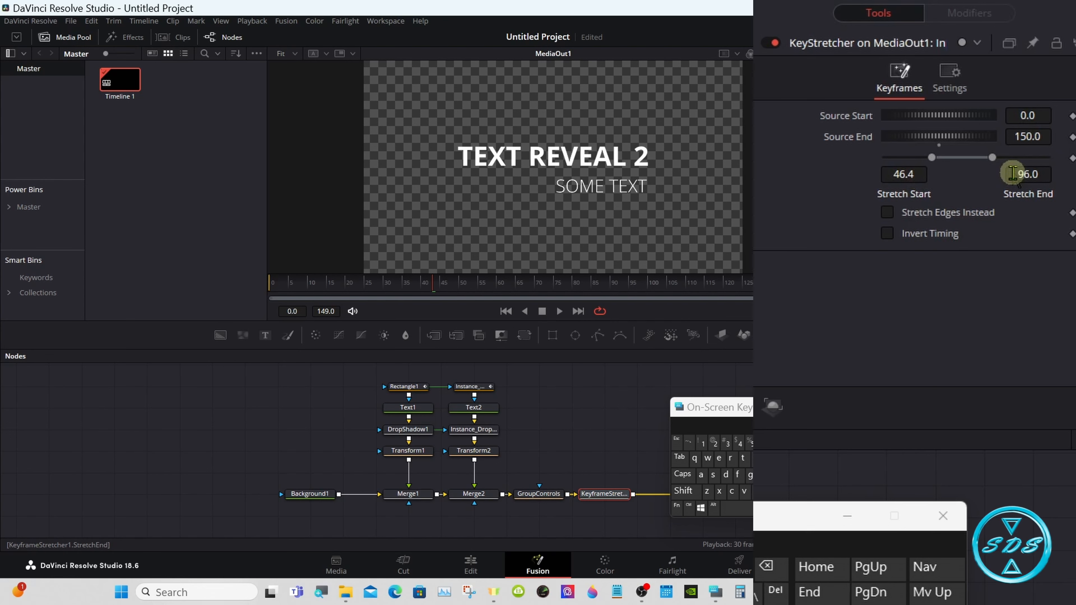
drag(1012, 173, 1052, 180)
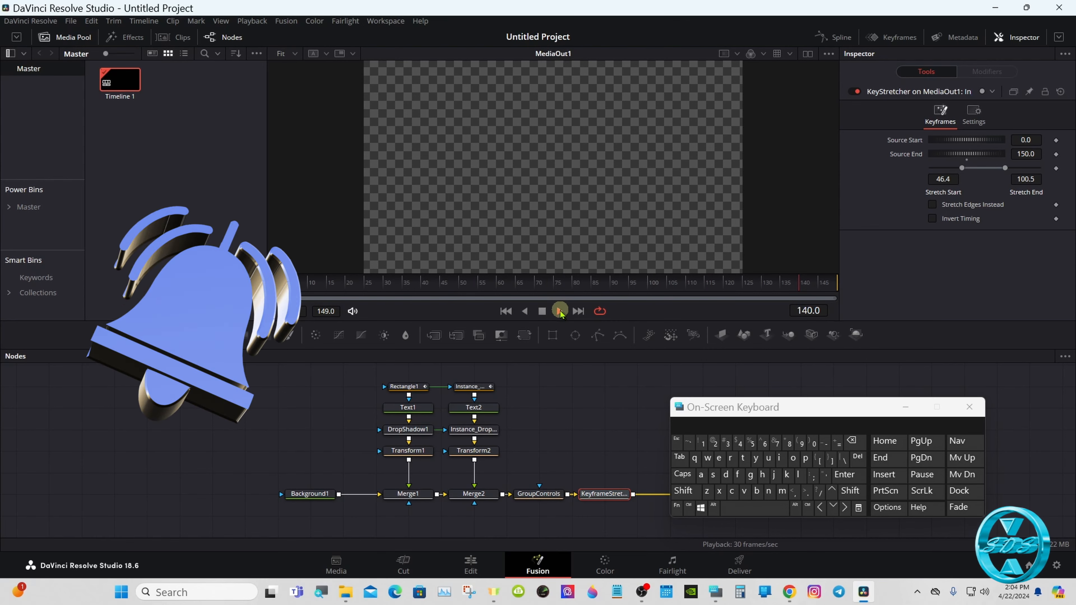
click(559, 311)
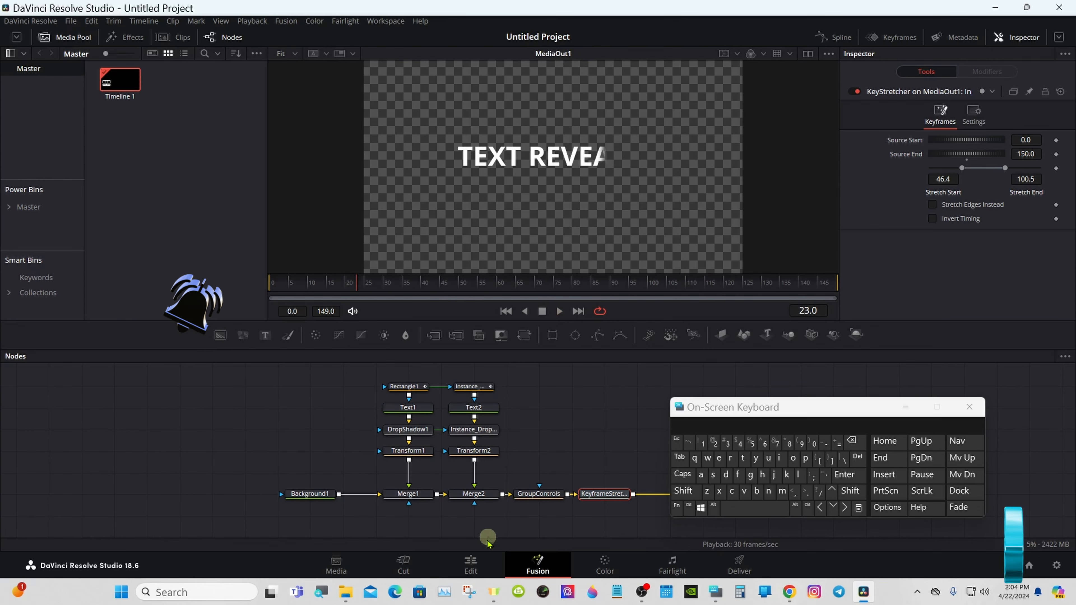
- Play the title in Edit with its clip lengthened to 00:00:10:18, and restore the clip to 00:00:05:00 before returning to Fusion
click(471, 562)
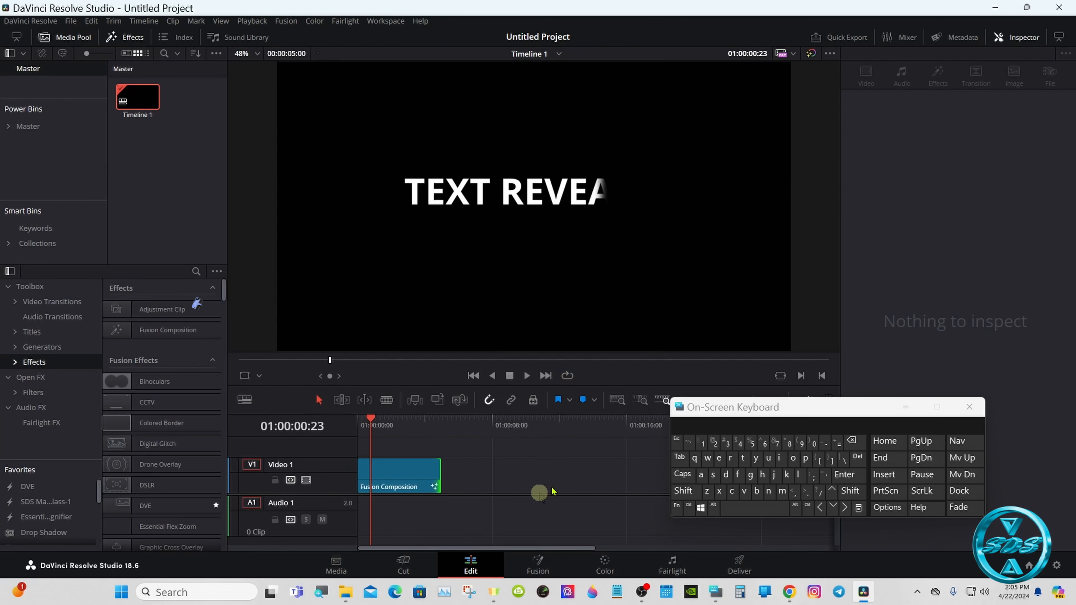
click(905, 405)
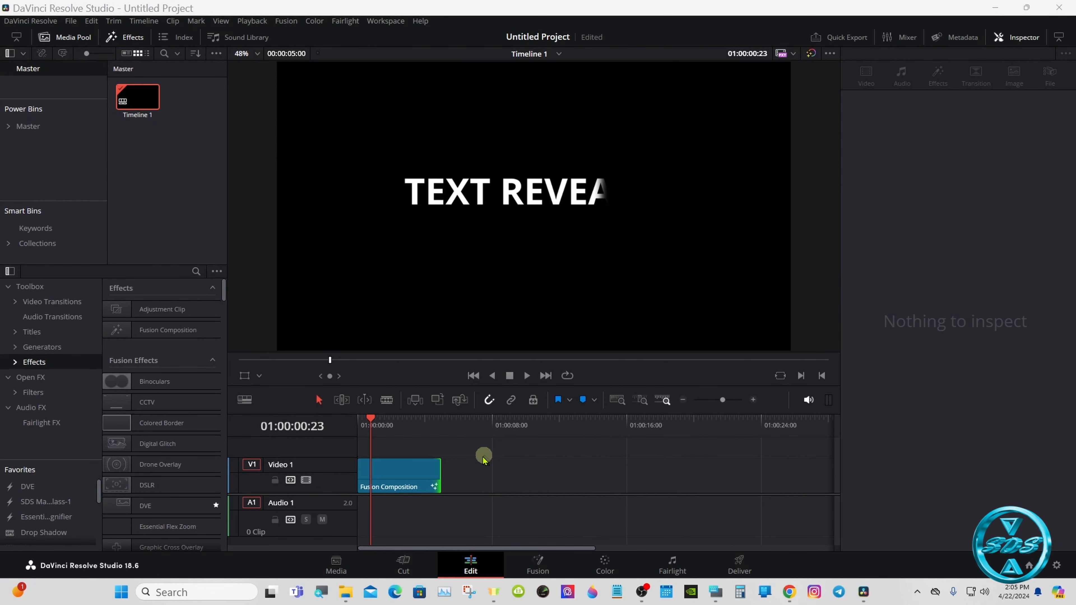
drag(435, 473, 535, 474)
drag(367, 424, 360, 424)
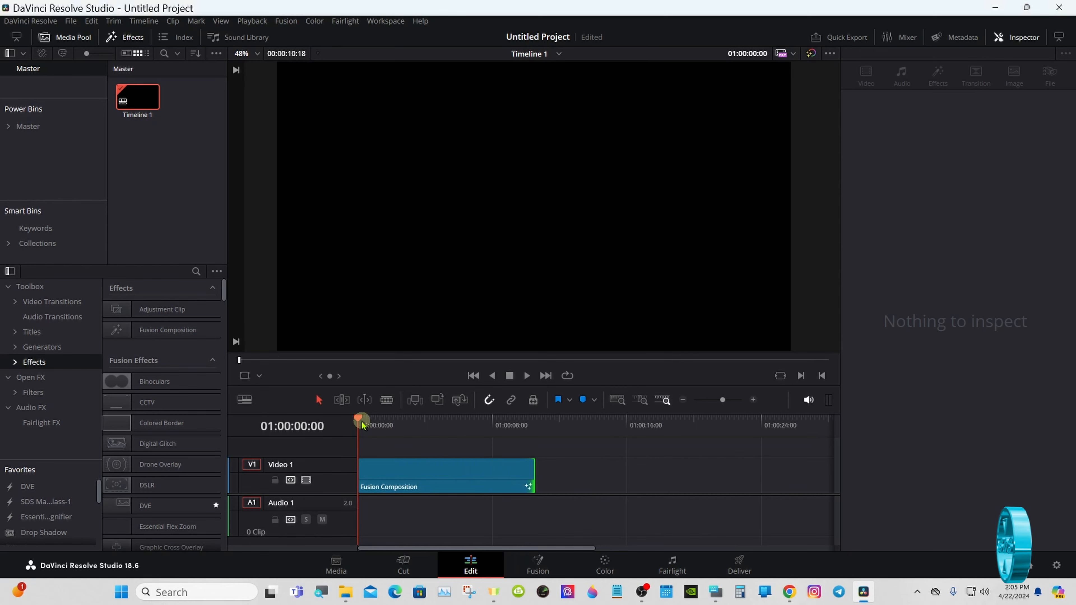
click(526, 377)
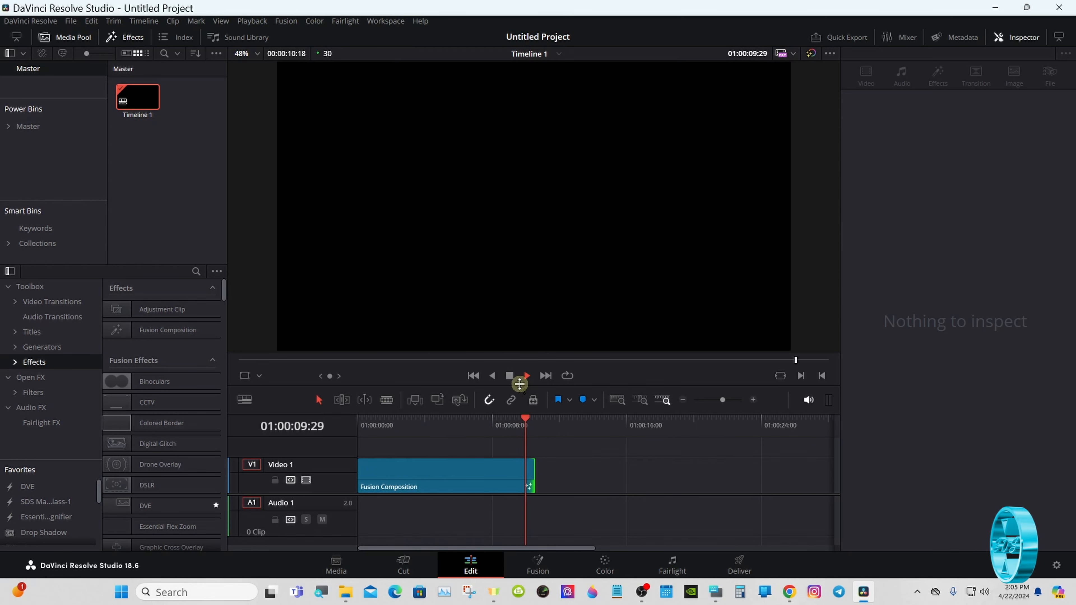
click(406, 424)
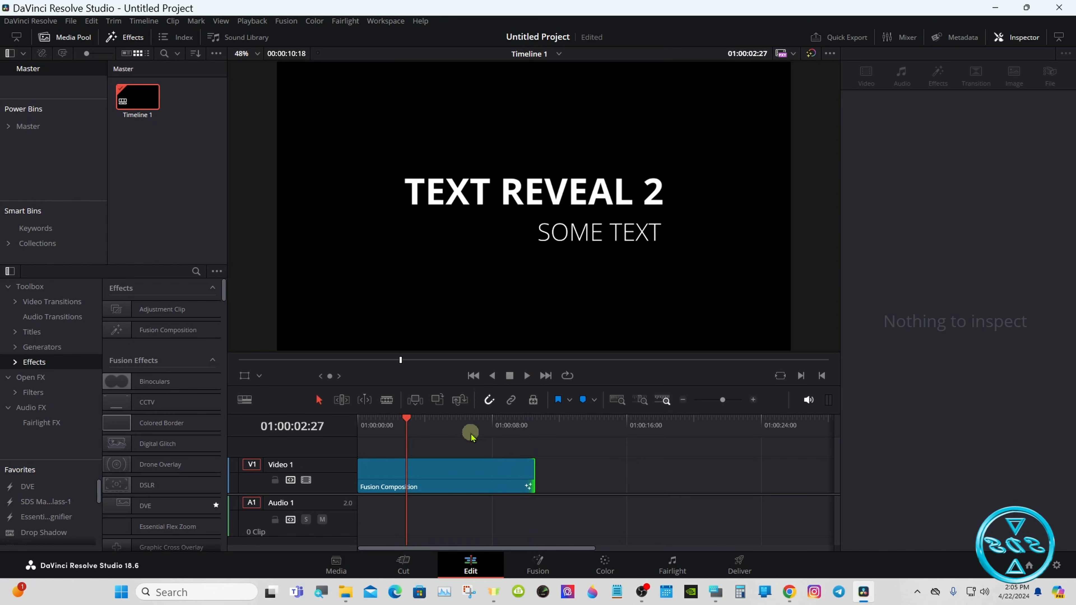
drag(533, 471, 436, 472)
click(439, 424)
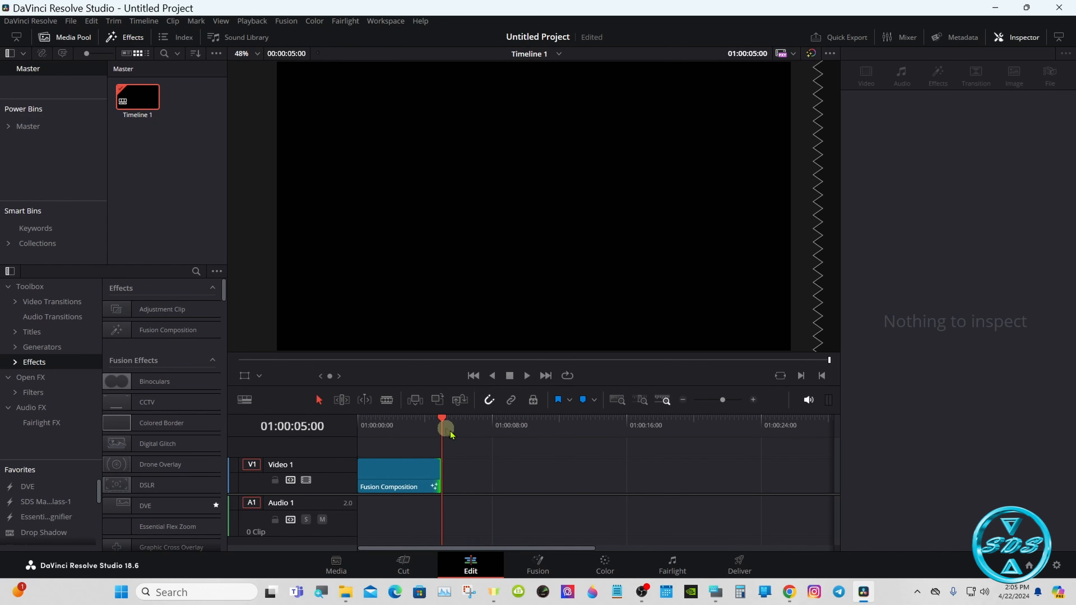
click(537, 563)
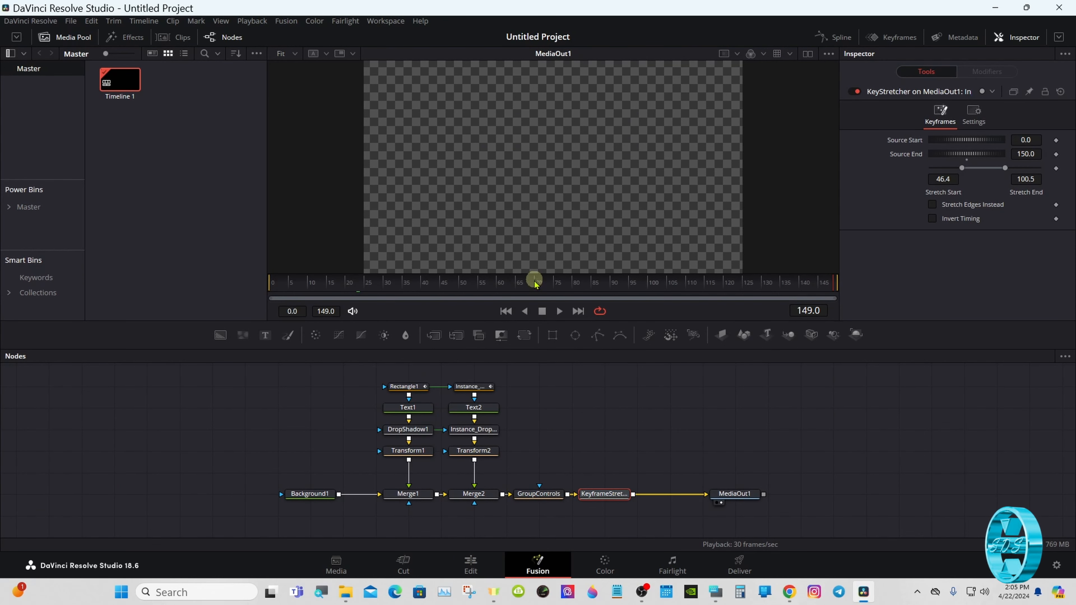
- Go to frame 72 and open the on-screen keyboard, placing it in an empty area beside the node graph
click(541, 282)
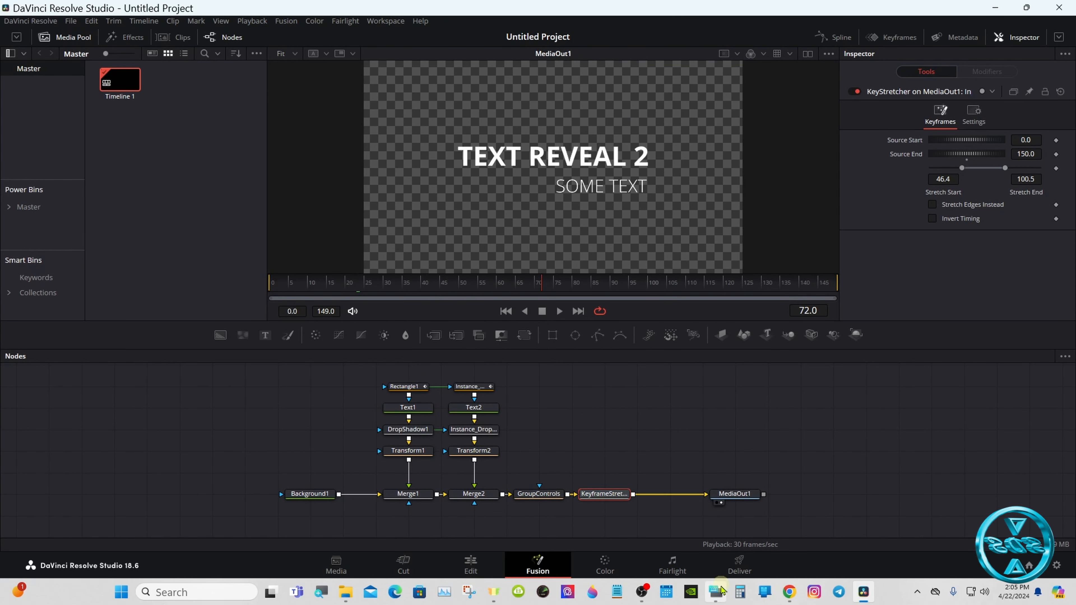
click(715, 592)
drag(722, 415, 796, 356)
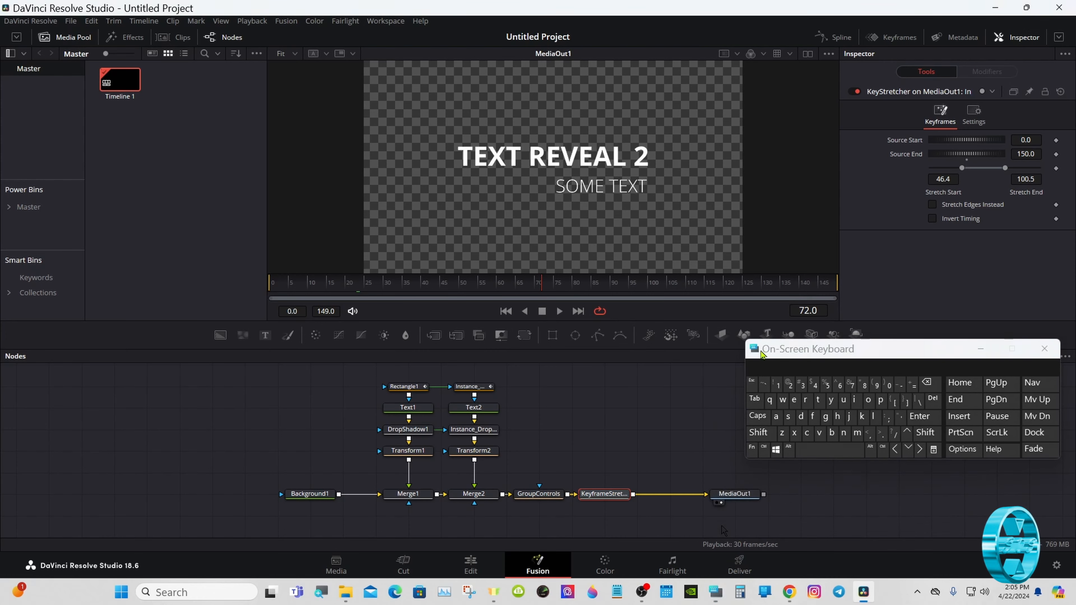
click(646, 424)
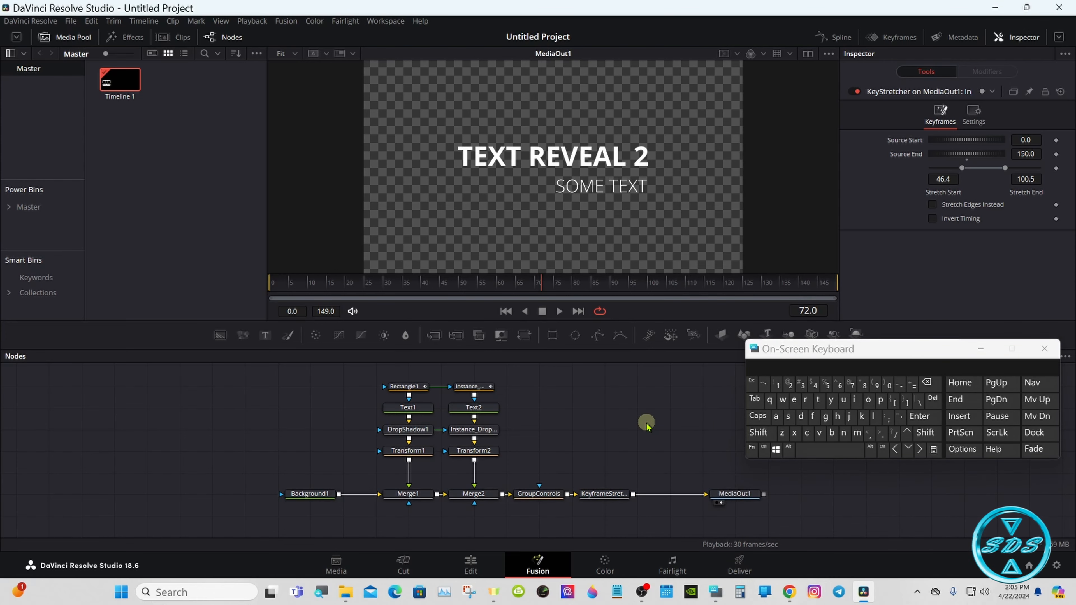
- Select the nodes Text1, Rectangle1, Text2, GroupControls and DropShadow1 one after another, in that order
click(765, 449)
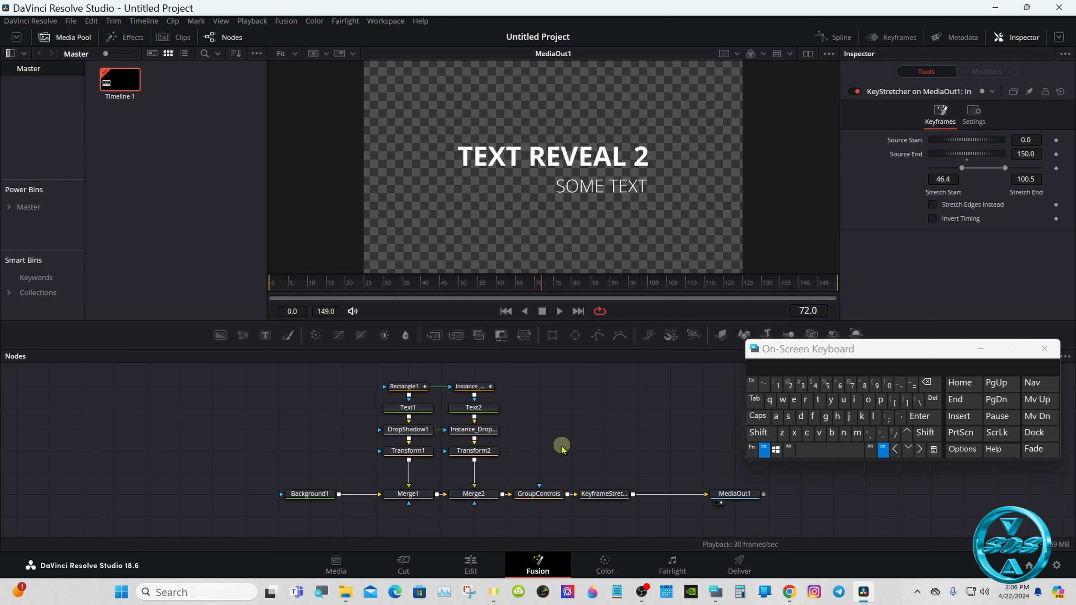
click(409, 406)
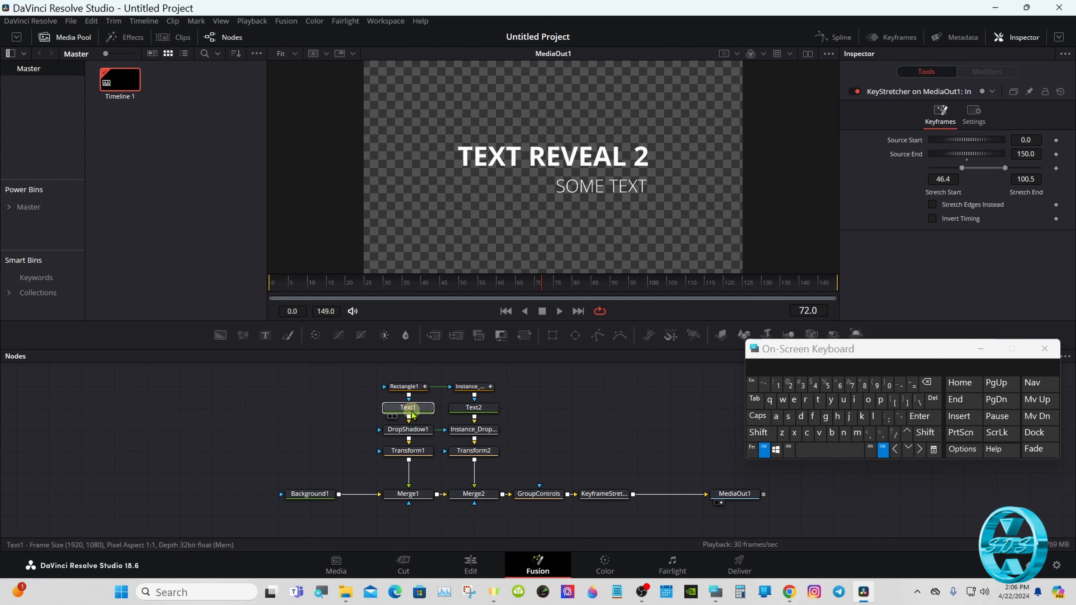
ctrl+click(409, 387)
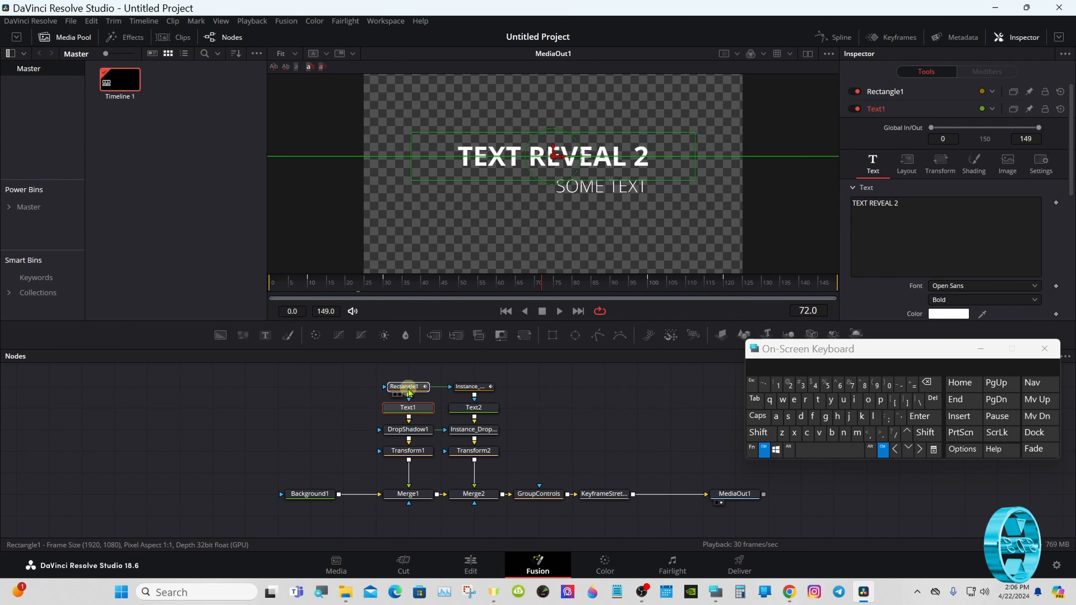
ctrl+click(459, 410)
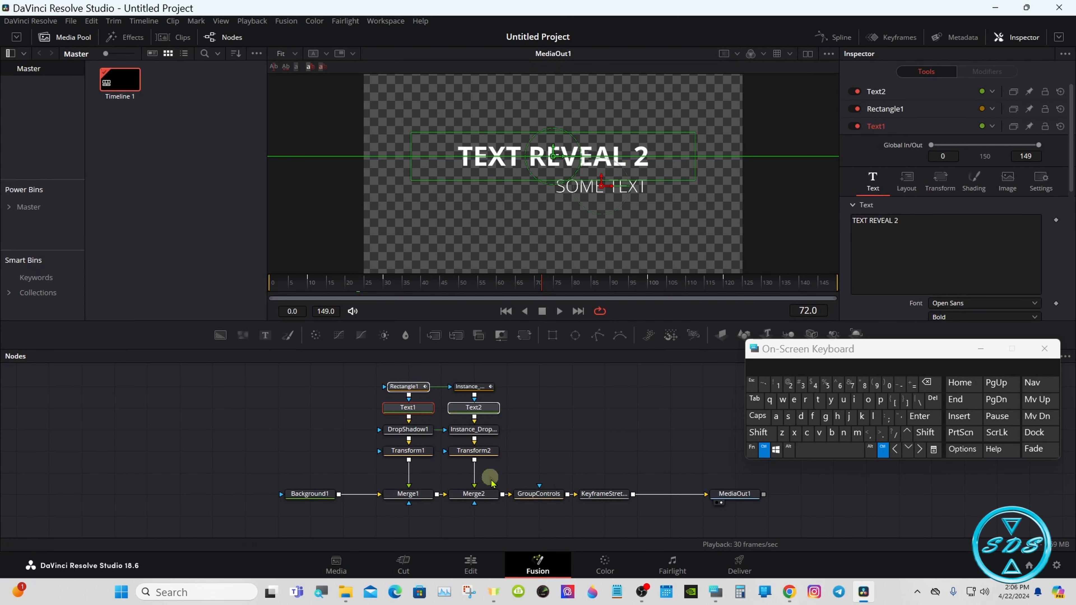
ctrl+click(524, 497)
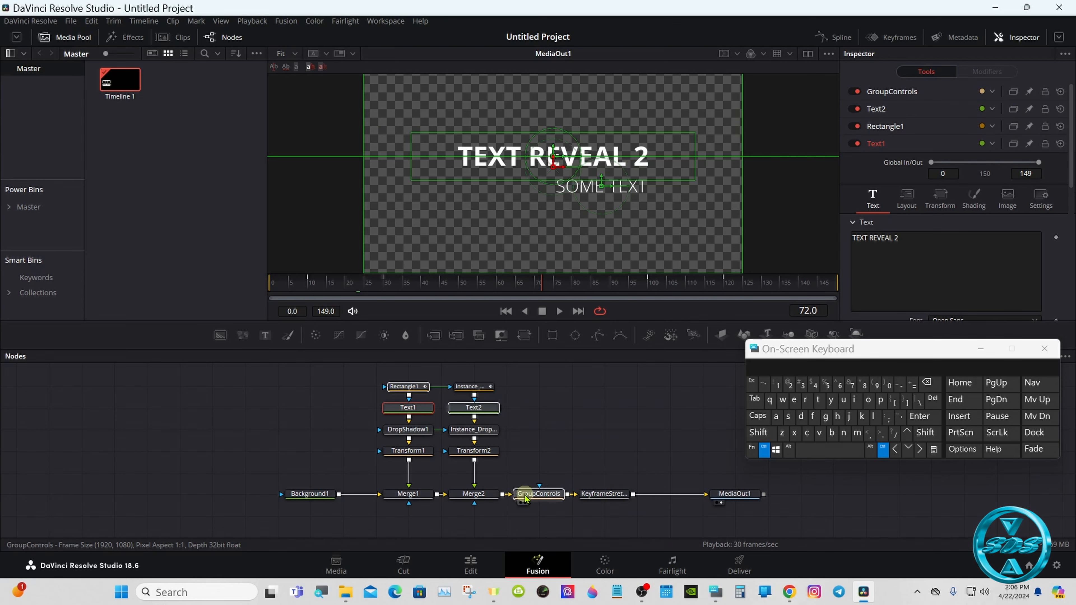
ctrl+click(391, 433)
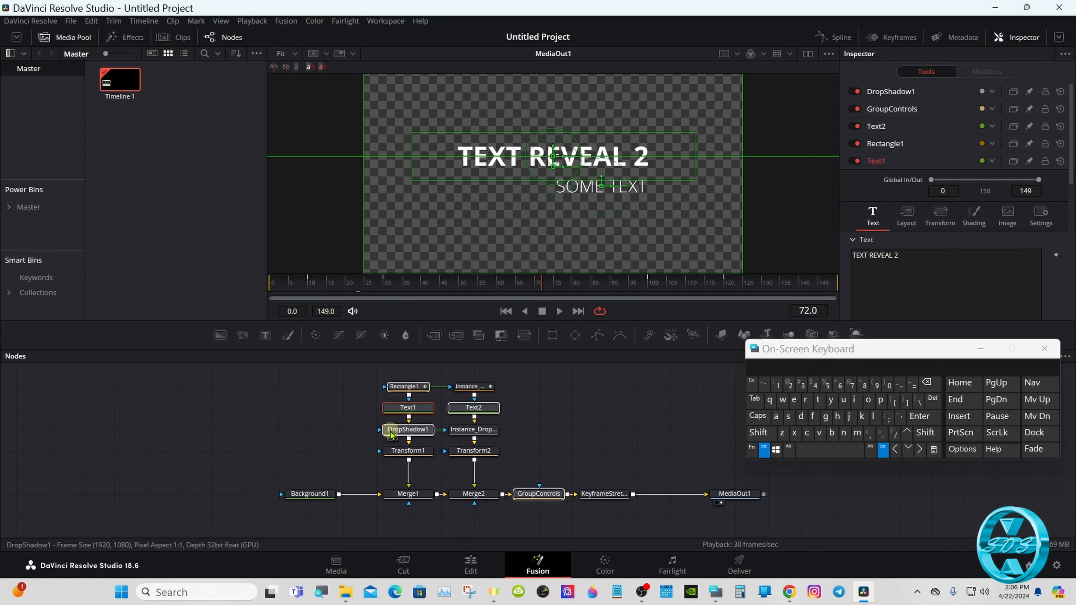
- Add all remaining nodes except MediaOut1 to the selection and start creating a macro from the selected nodes
click(779, 419)
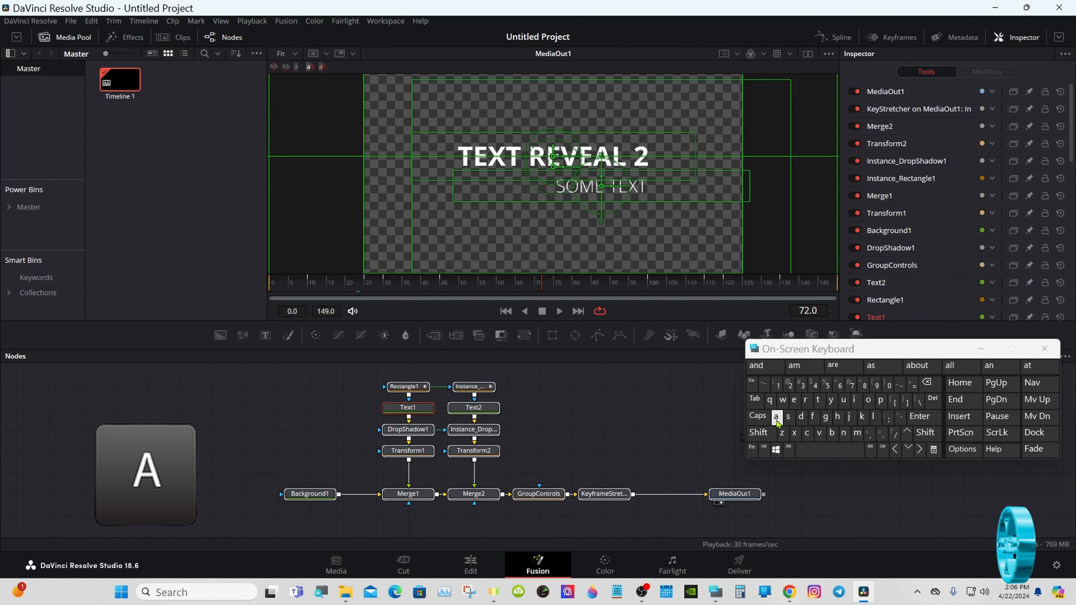
click(763, 450)
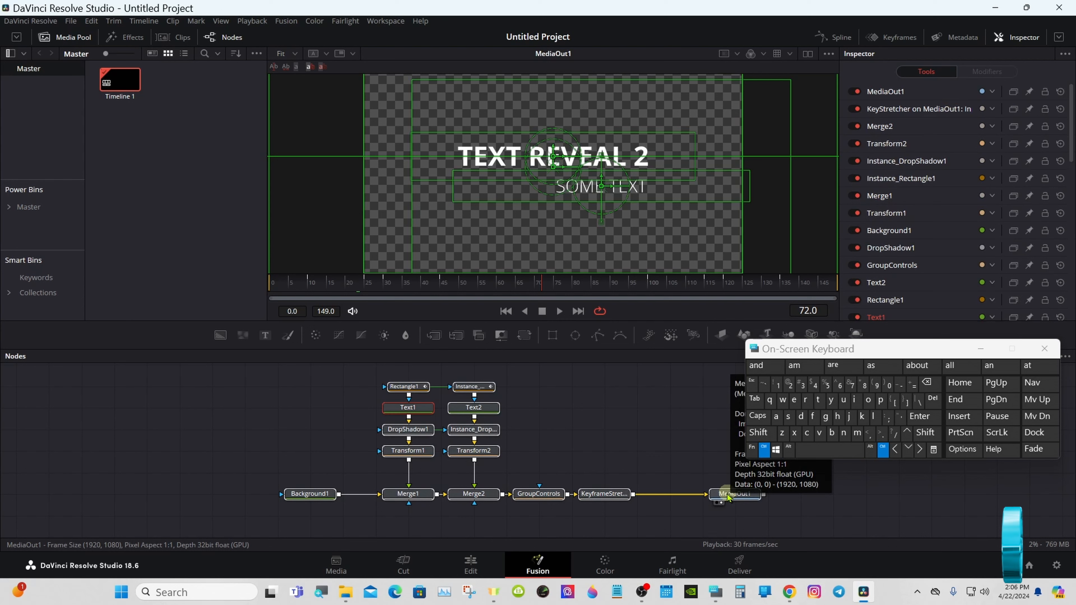
right_click(417, 415)
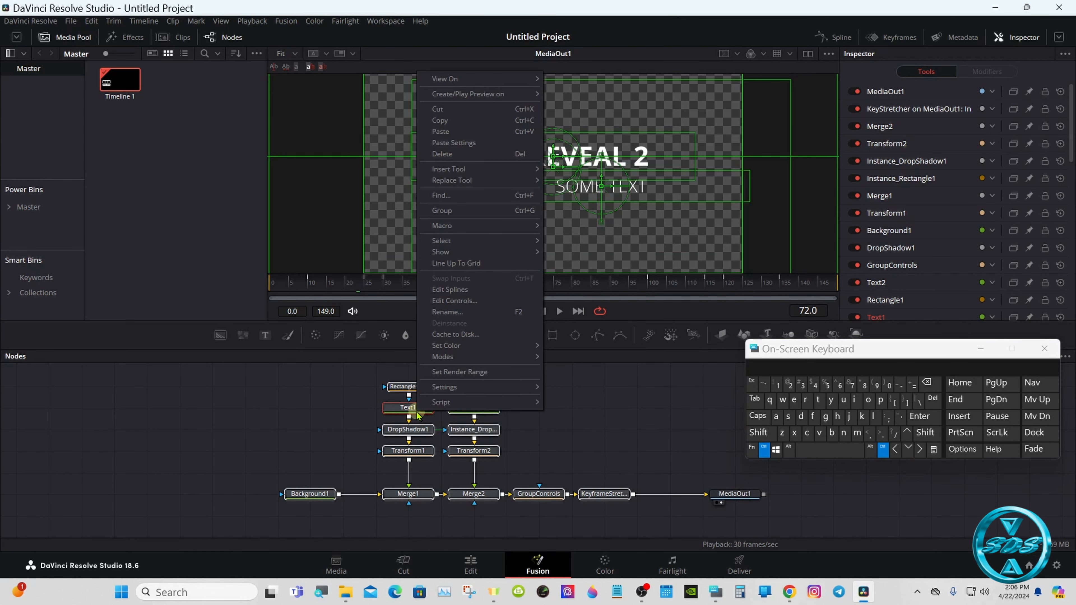
mouse_move(476, 231)
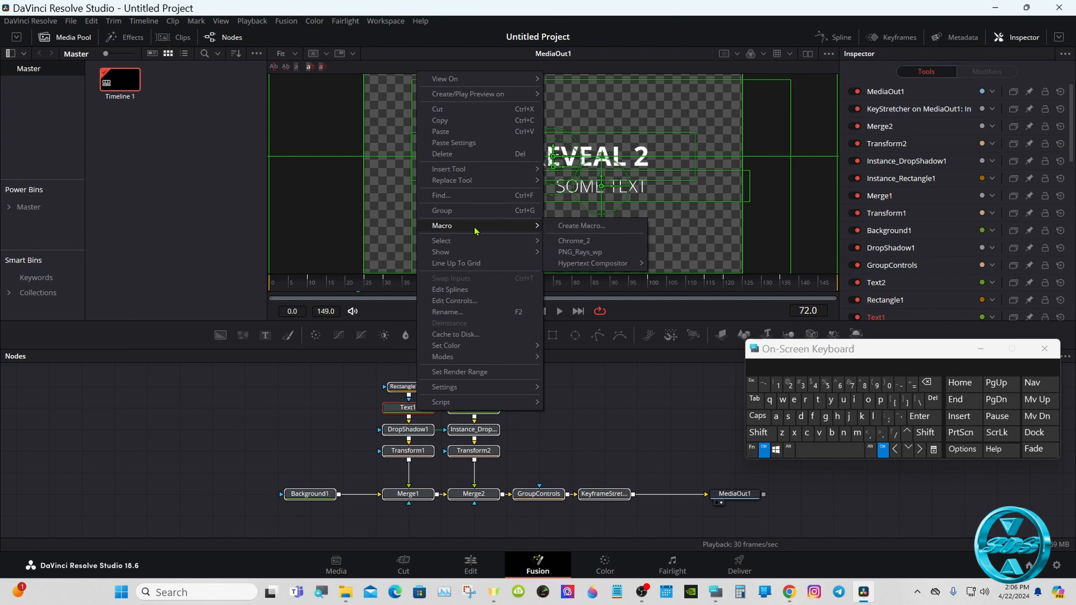
click(570, 228)
- Name the macro "Text Reveal 2" in the macro editor
drag(218, 51, 460, 141)
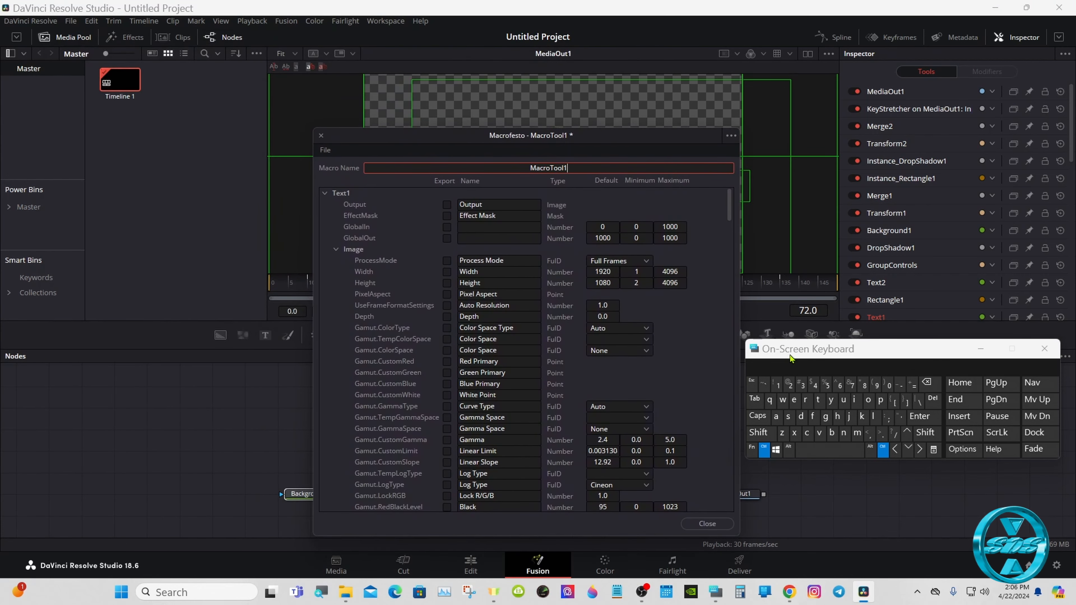
drag(791, 369, 706, 364)
click(680, 445)
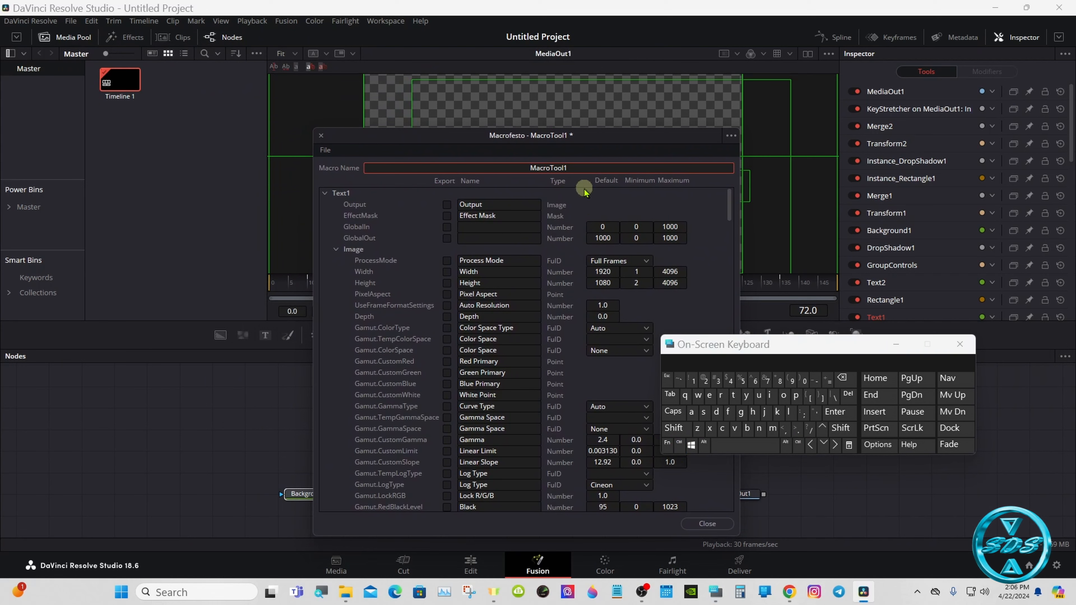
click(842, 377)
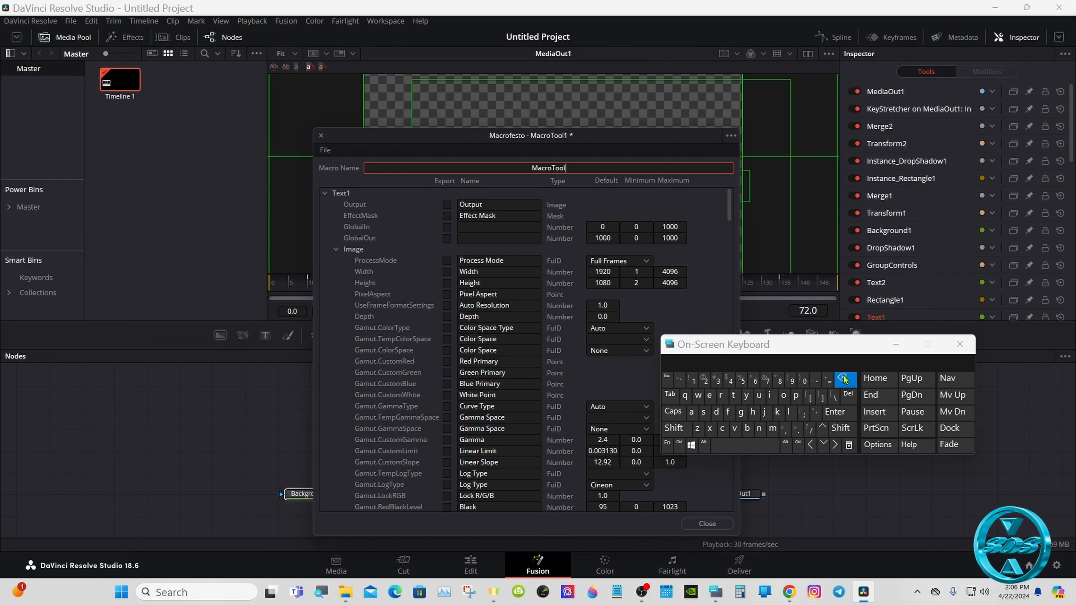
click(675, 428)
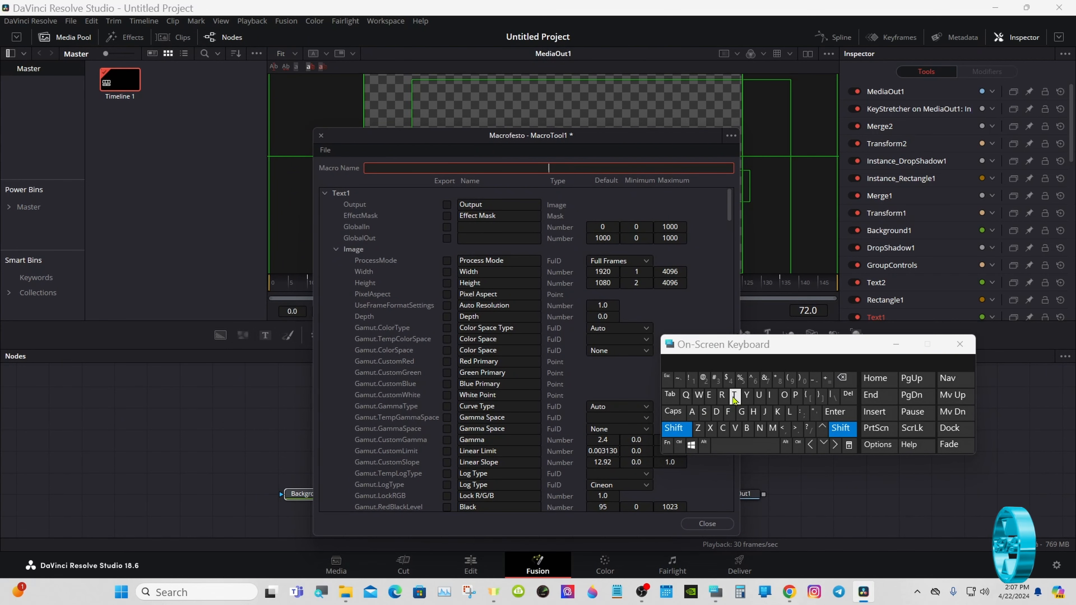
click(733, 395)
click(709, 396)
click(711, 361)
click(684, 429)
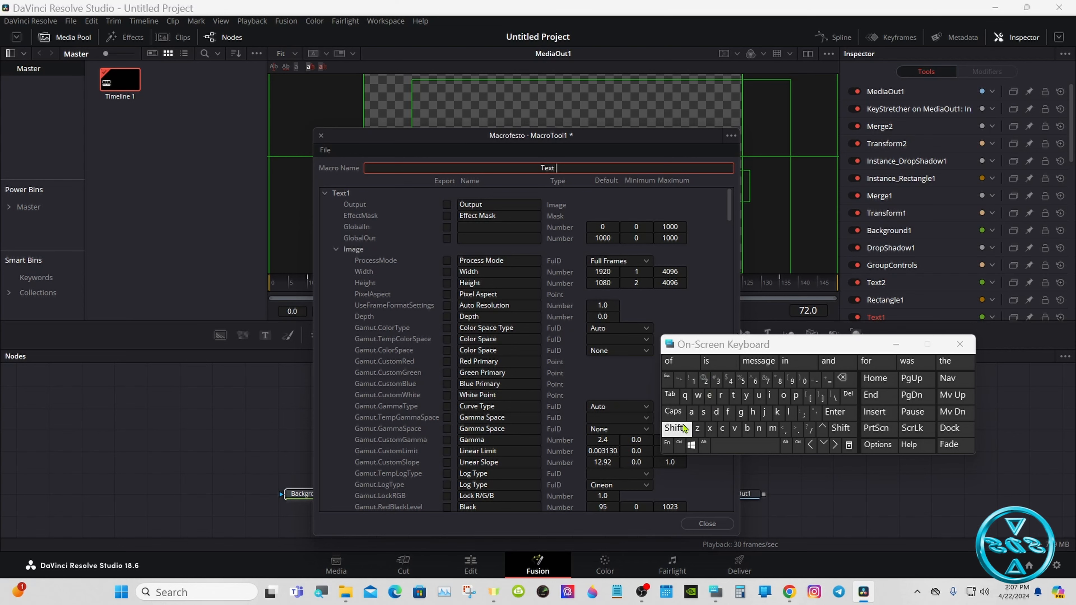
click(721, 396)
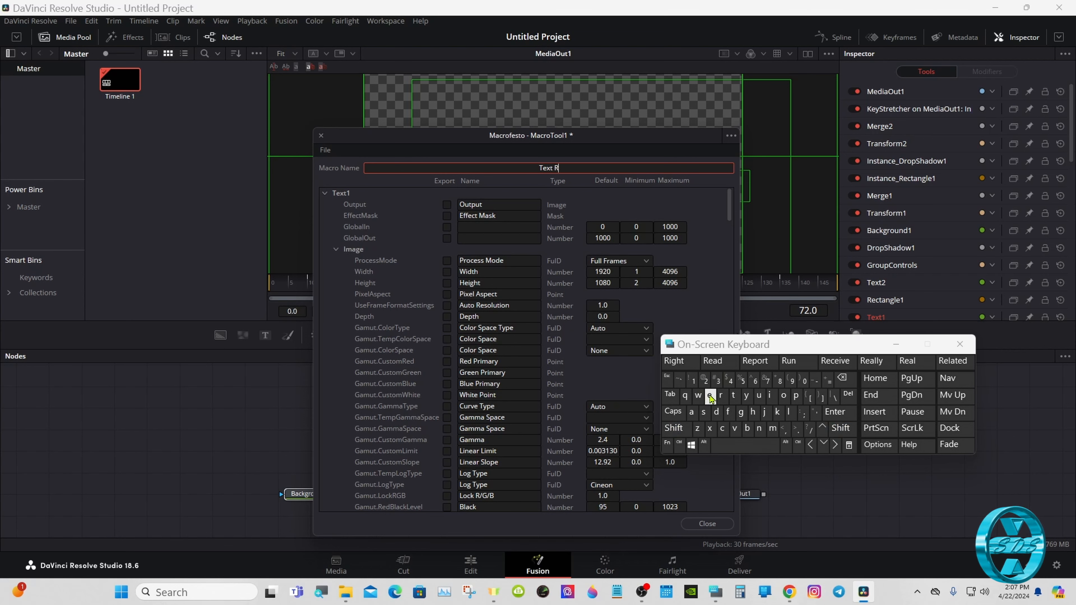
click(709, 396)
click(734, 428)
click(709, 396)
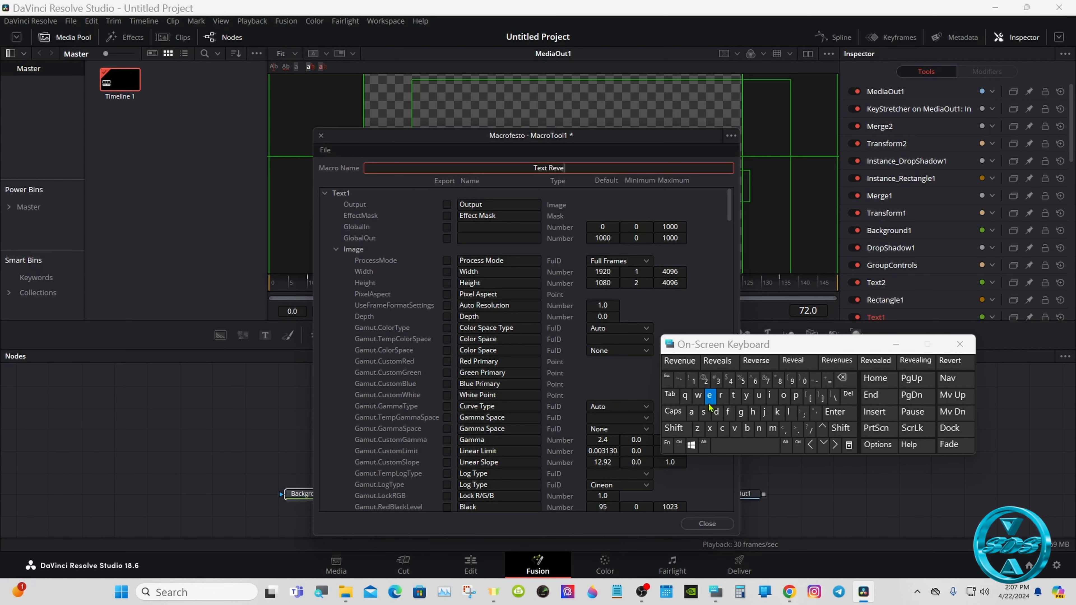
click(692, 412)
click(715, 361)
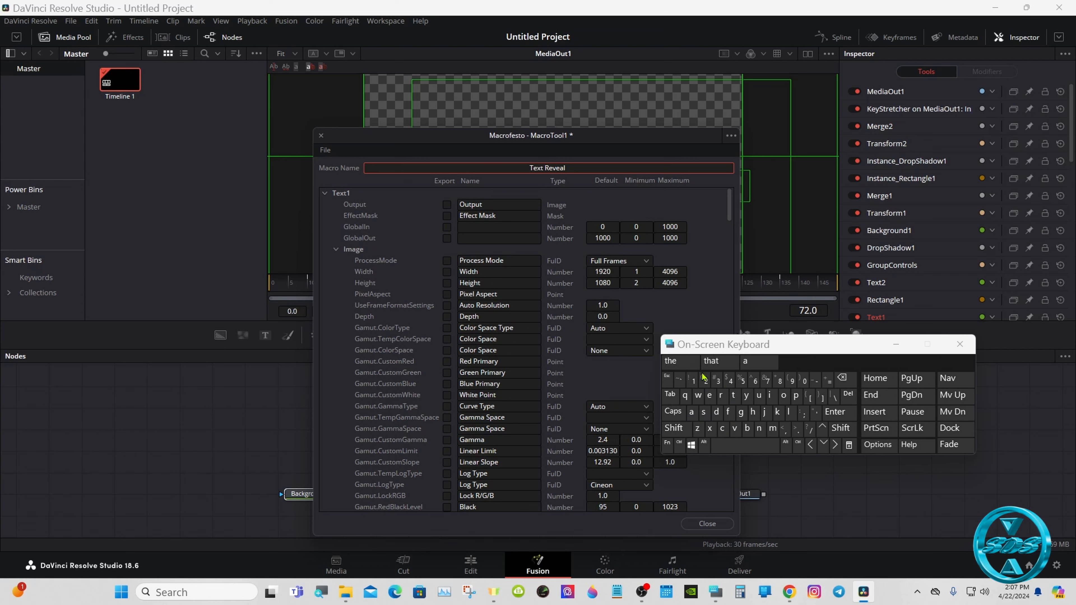
click(703, 378)
click(591, 197)
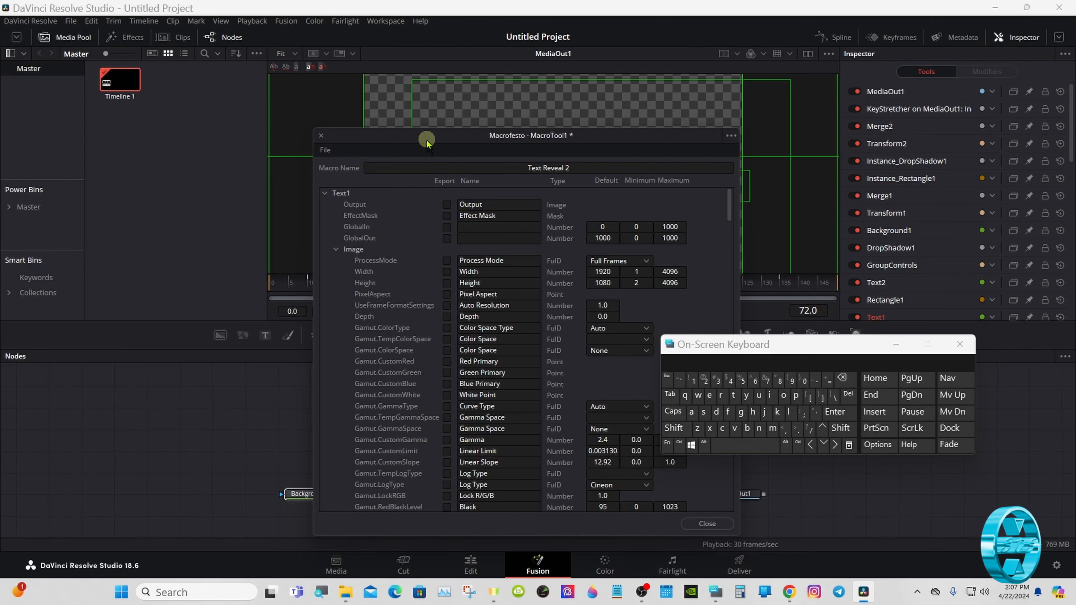
- Collapse Text1's Image parameters in the macro editor and display Text1's controls in a full-height Inspector beside it
drag(424, 142, 532, 110)
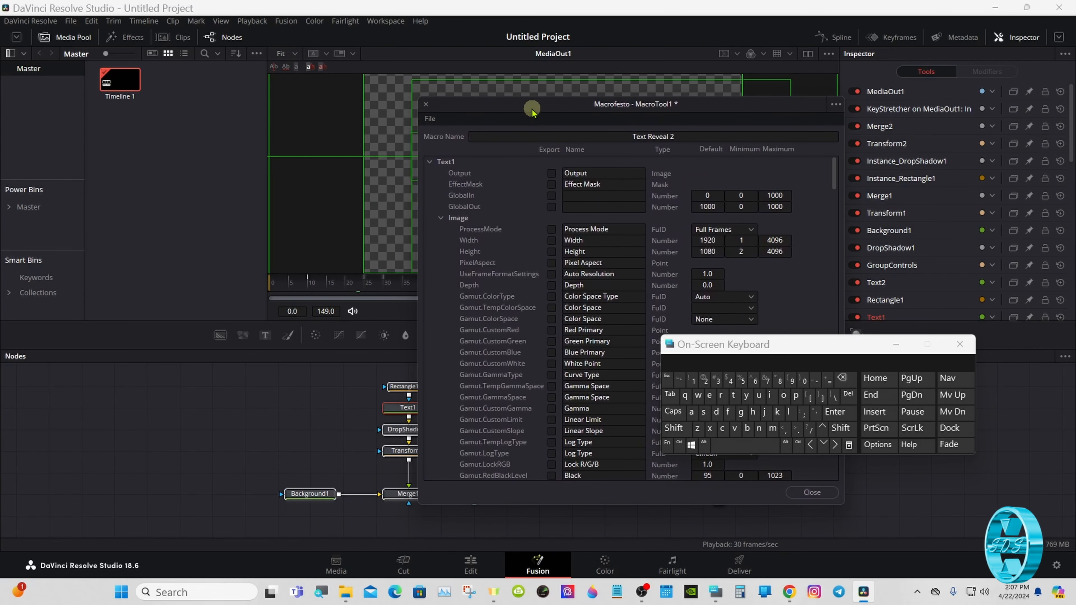
click(441, 217)
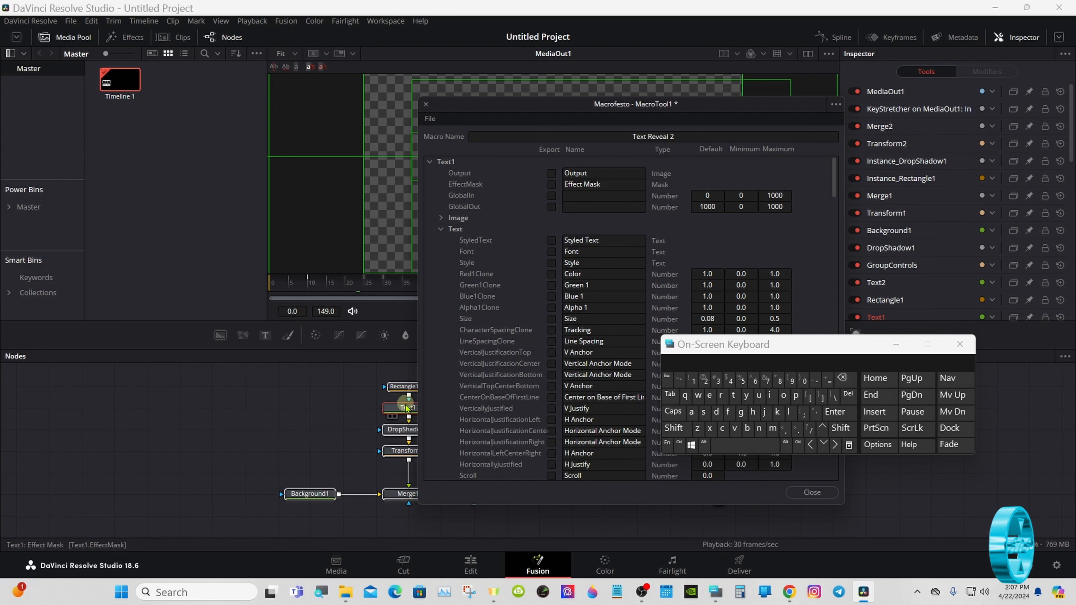
click(403, 430)
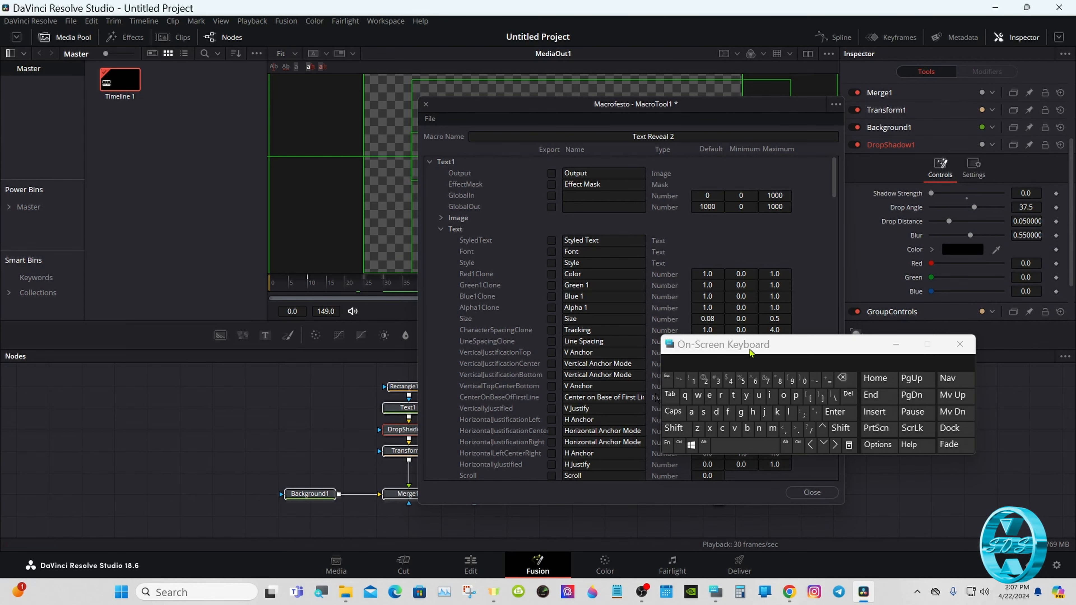
drag(762, 347, 639, 408)
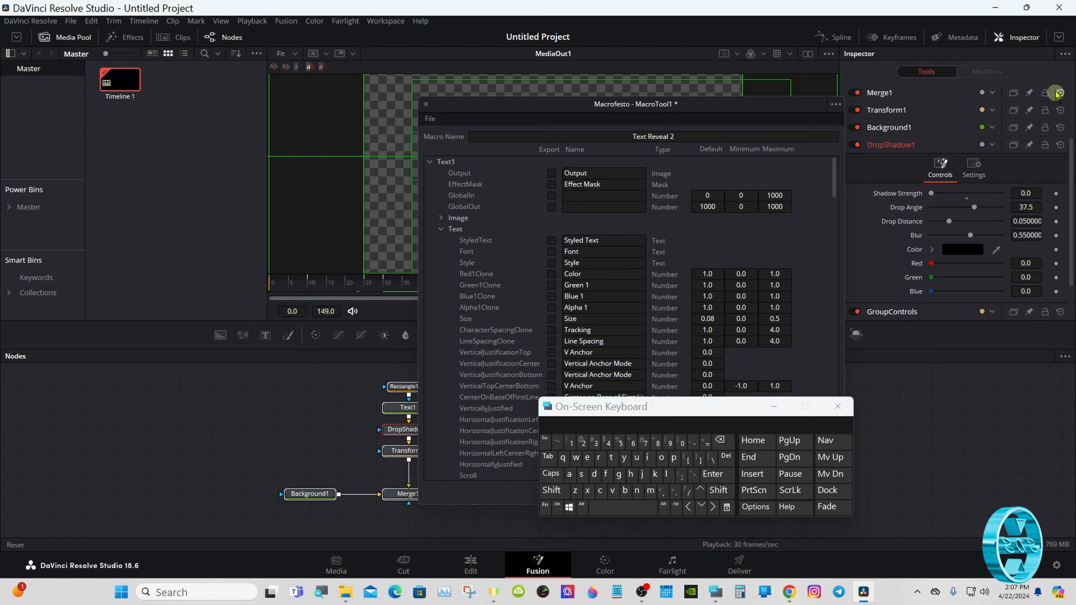
click(1058, 36)
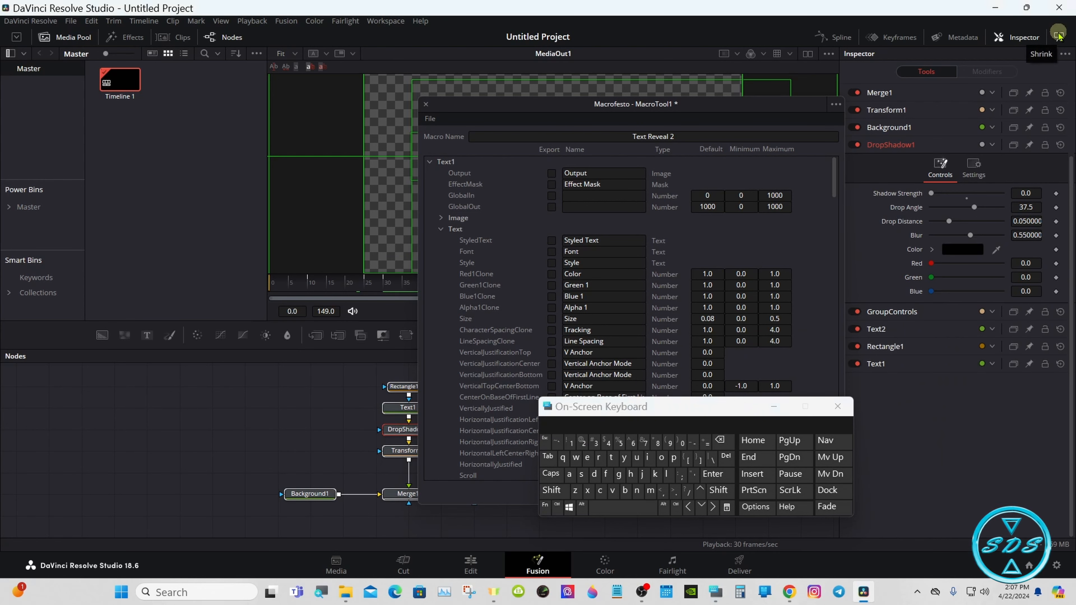
click(393, 408)
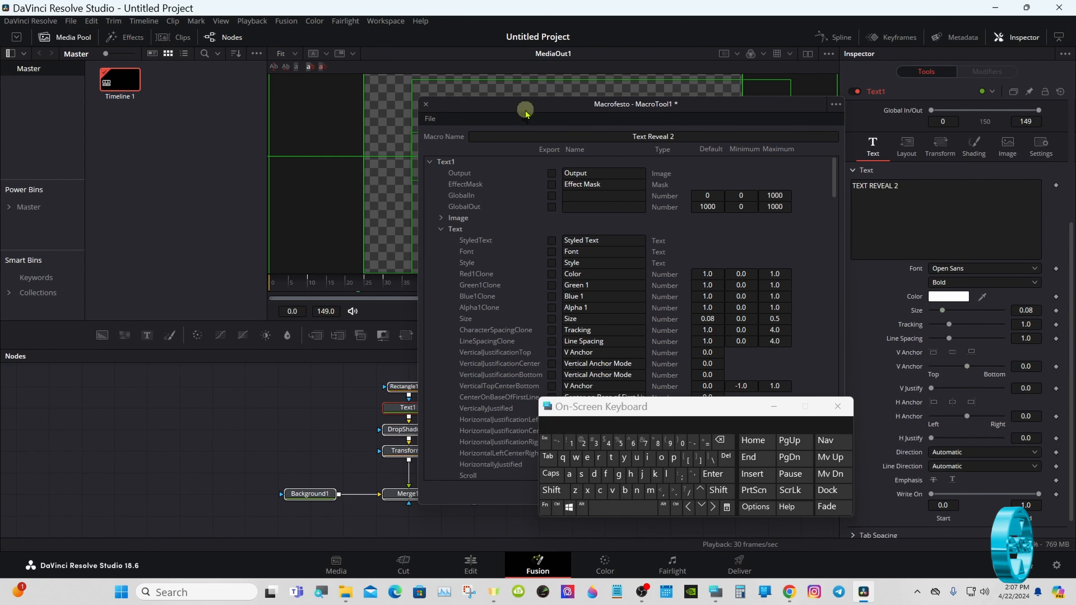
drag(529, 109, 522, 76)
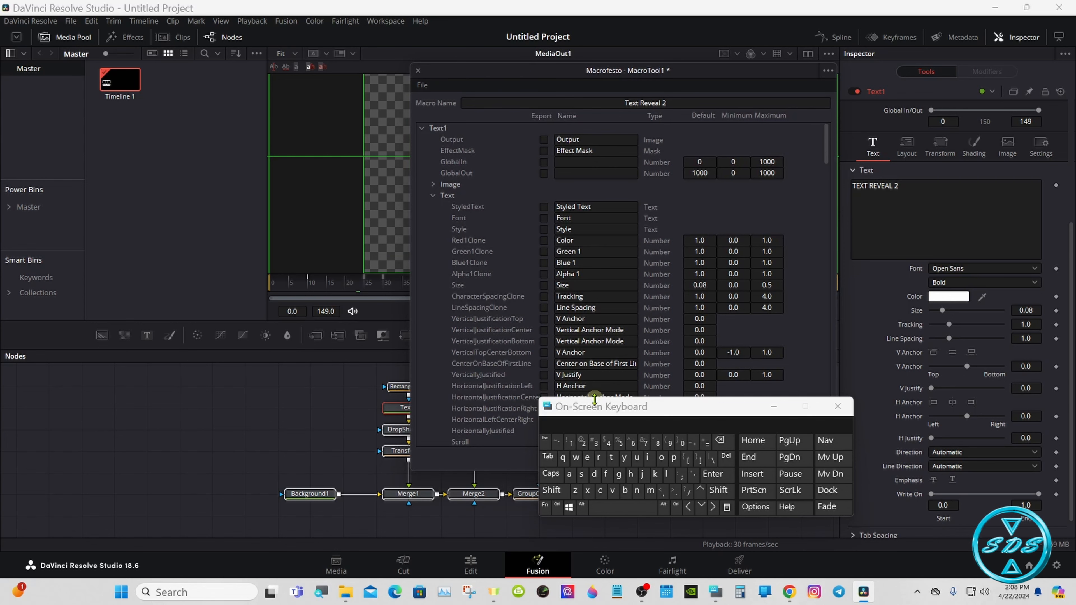
drag(593, 403, 769, 322)
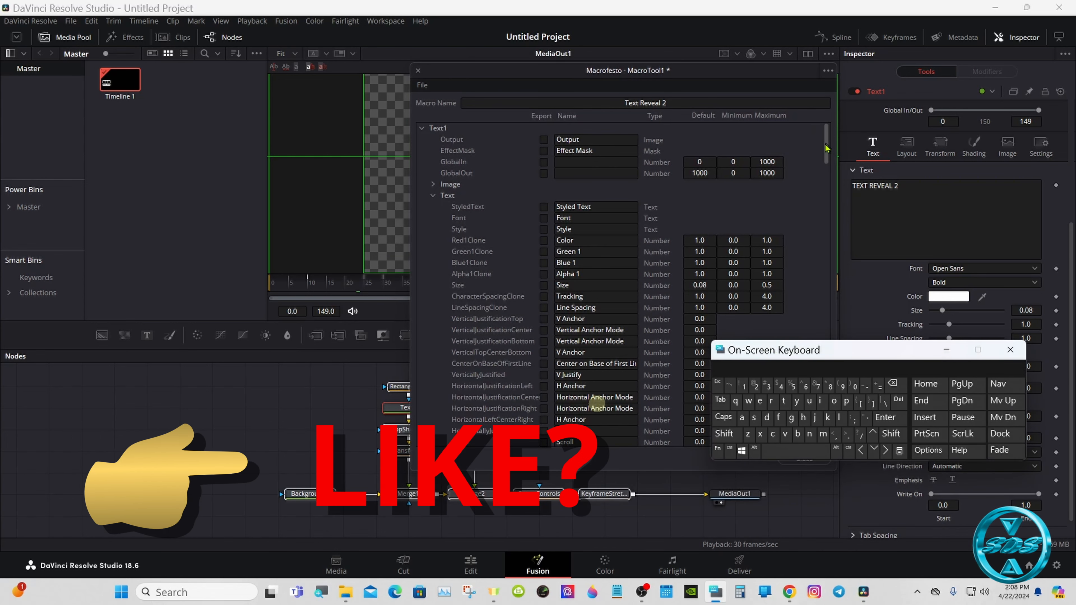
- Export Text1's Styled Text, Font, Style, Color, Green 1, Blue 1, Alpha 1, Size, Tracking and Line Spacing parameters in the macro
scroll(823, 144, down, 2)
click(543, 184)
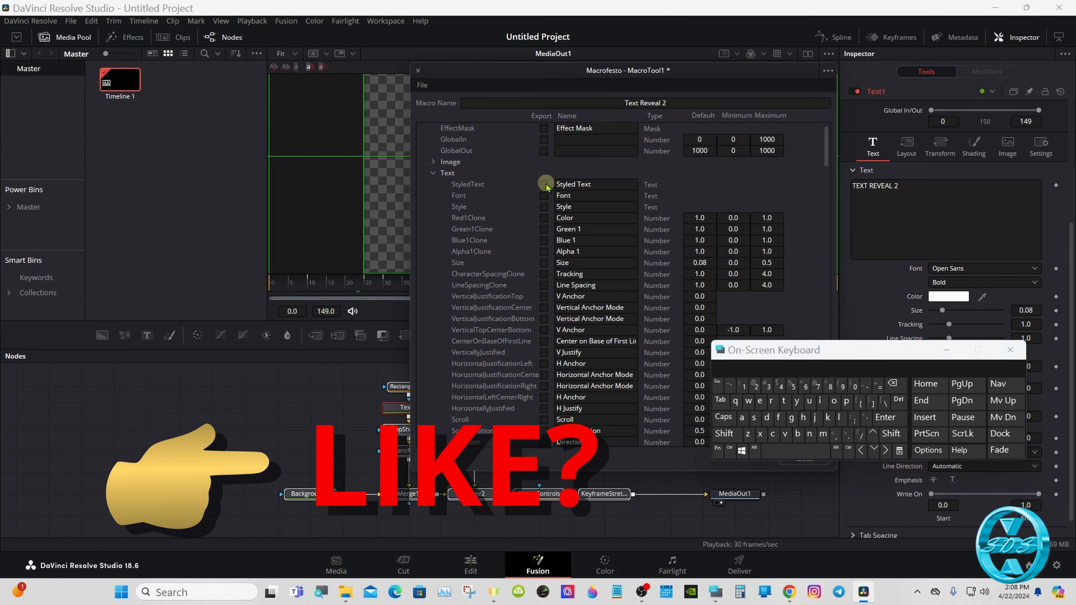
click(543, 195)
click(544, 206)
click(543, 217)
click(544, 228)
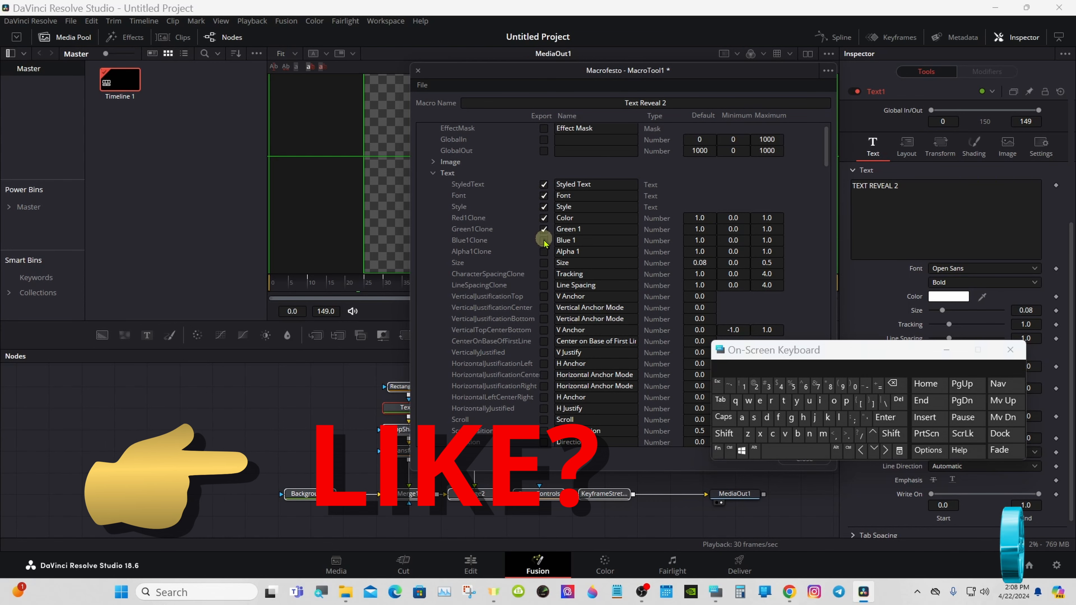
click(544, 240)
click(544, 252)
click(543, 274)
click(544, 263)
click(543, 284)
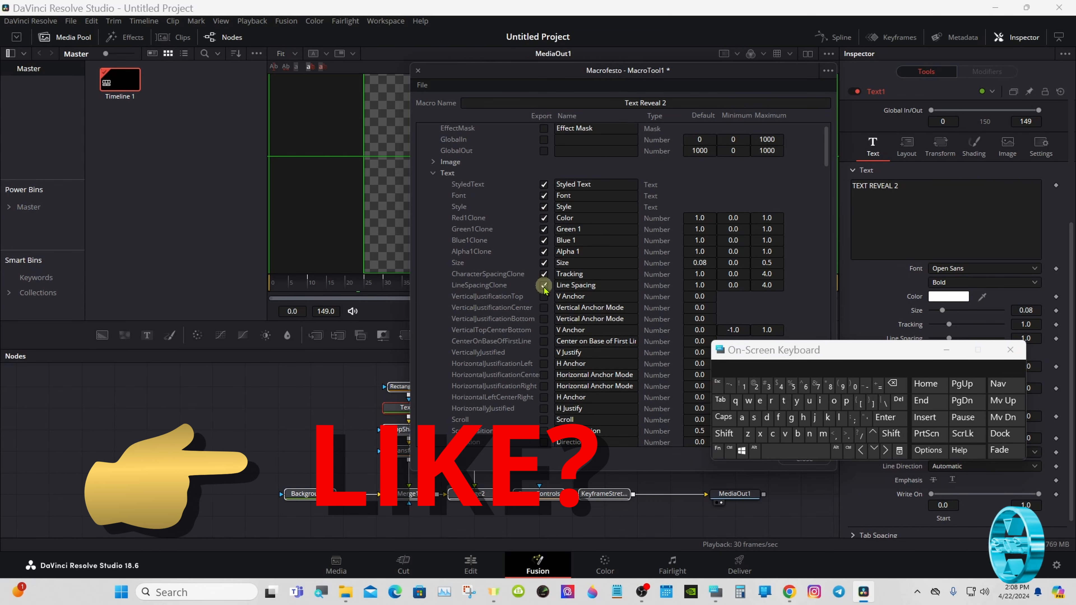
- Export all of Text1's vertical and horizontal anchor parameters, Center on Base of First Line, V Justify and H Justify
click(543, 296)
click(544, 307)
click(544, 318)
click(544, 330)
click(543, 342)
click(544, 352)
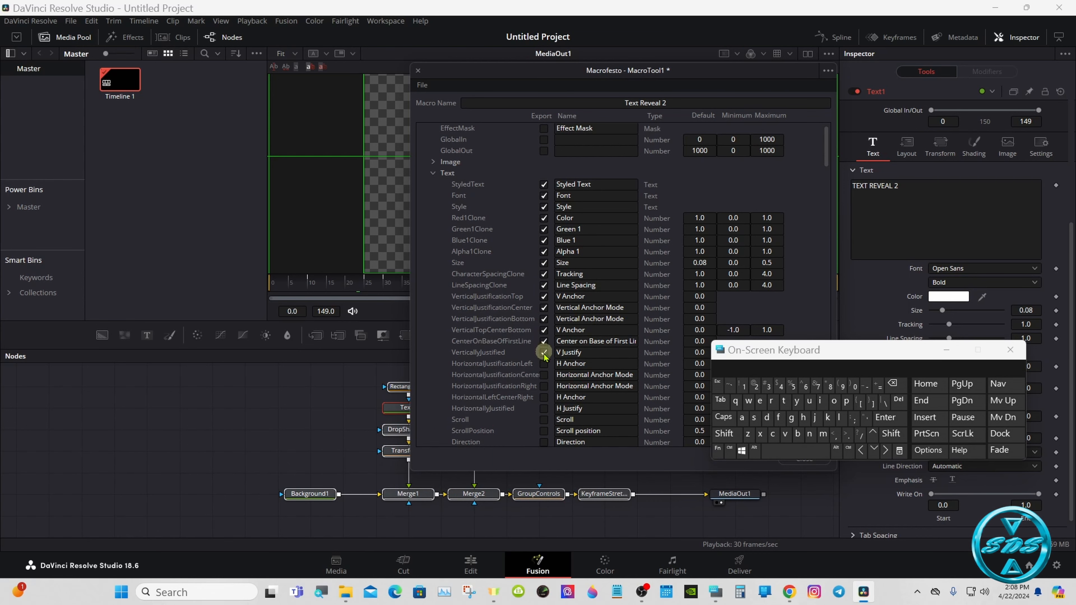
click(544, 363)
click(544, 375)
click(544, 385)
click(543, 397)
click(544, 408)
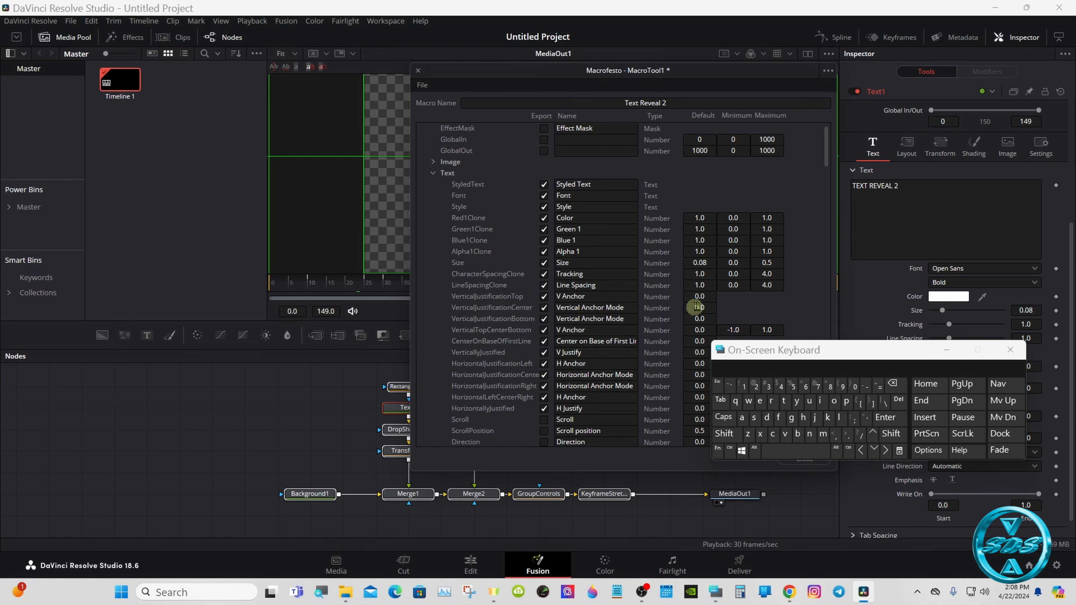
- Export Text1's Strikeout and Underline emphasis parameters, and collapse its Text parameter group
scroll(828, 152, down, 3)
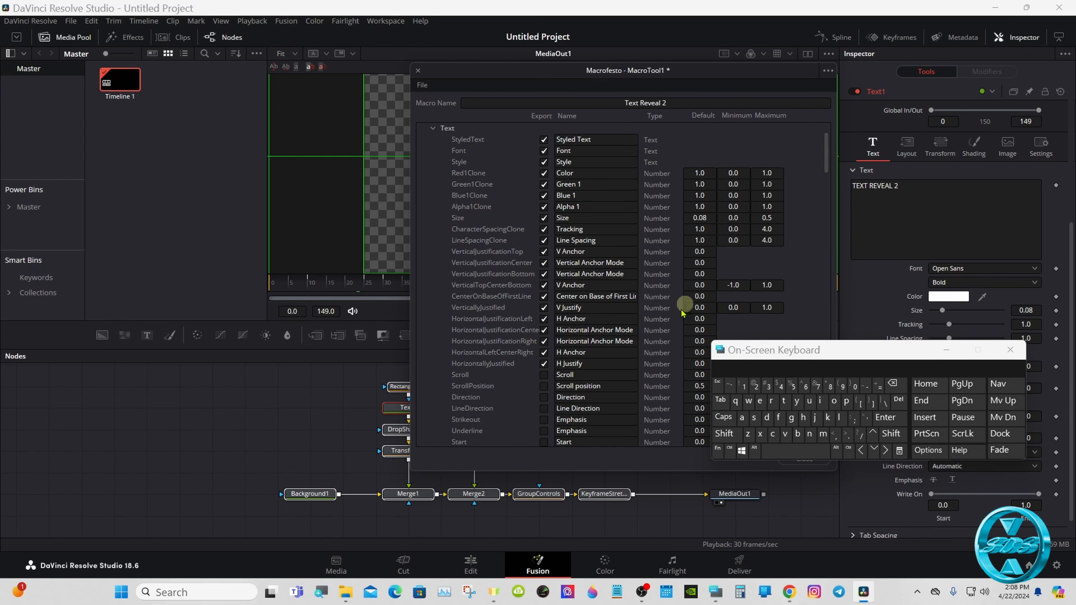
click(544, 419)
click(544, 431)
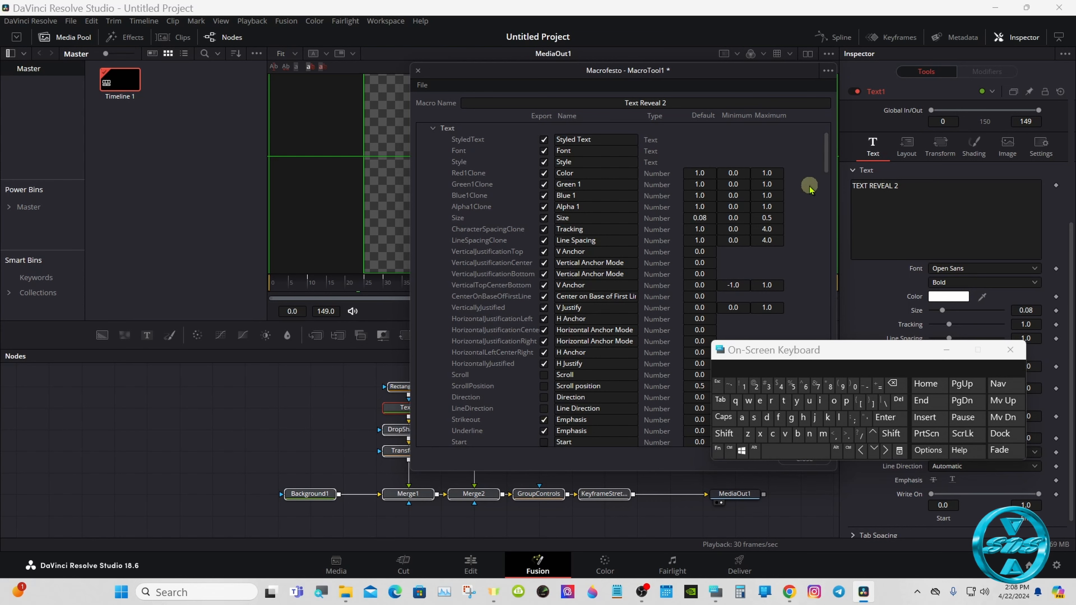
scroll(822, 161, up, 3)
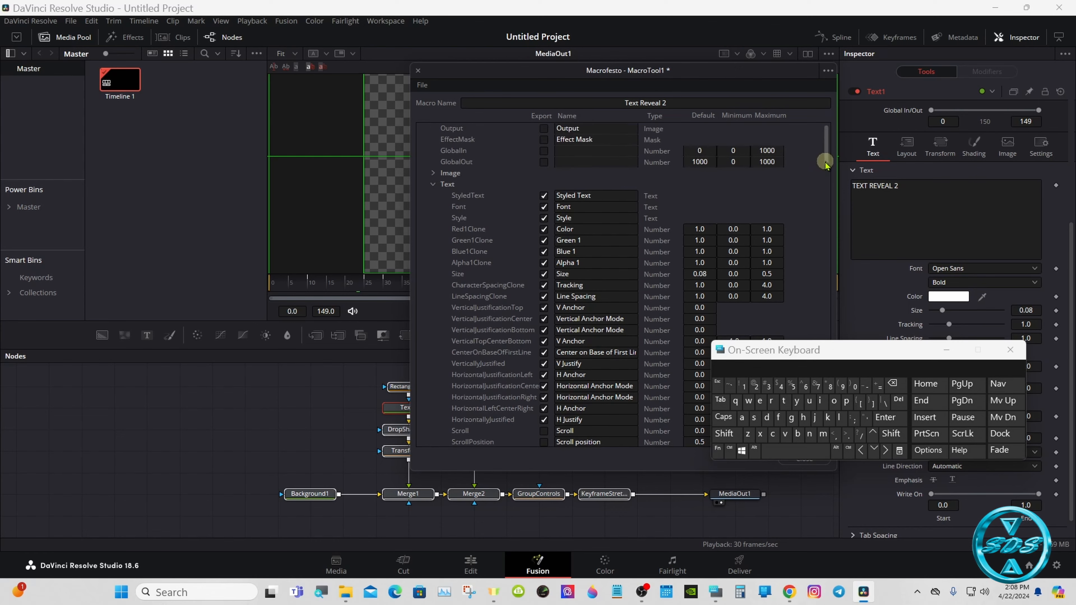
click(433, 184)
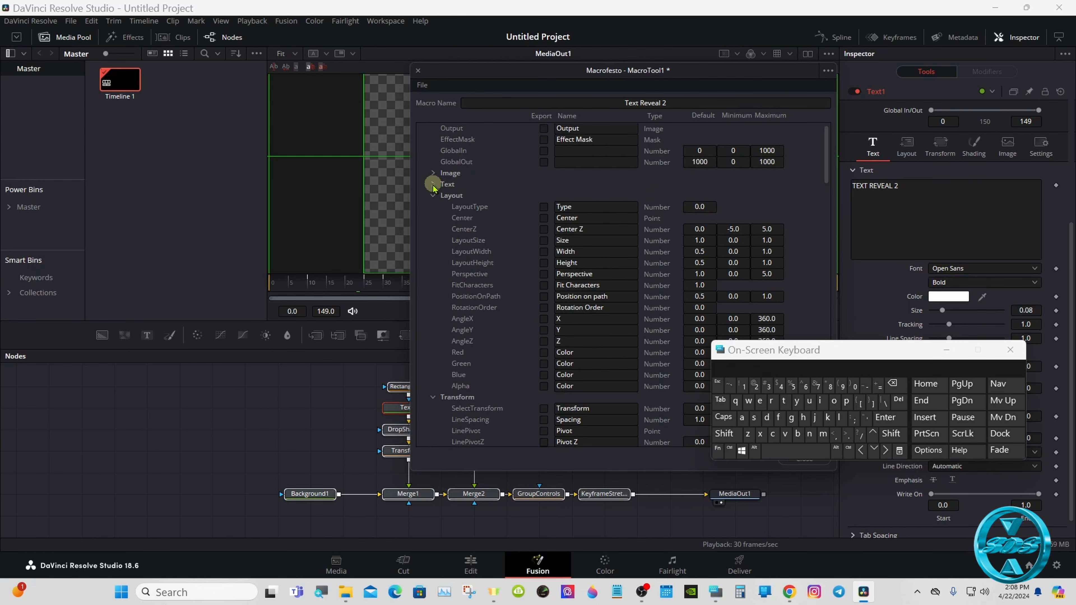
- Export Text1's layout Center parameter, and collapse Text1 with its remaining parameter groups
click(544, 218)
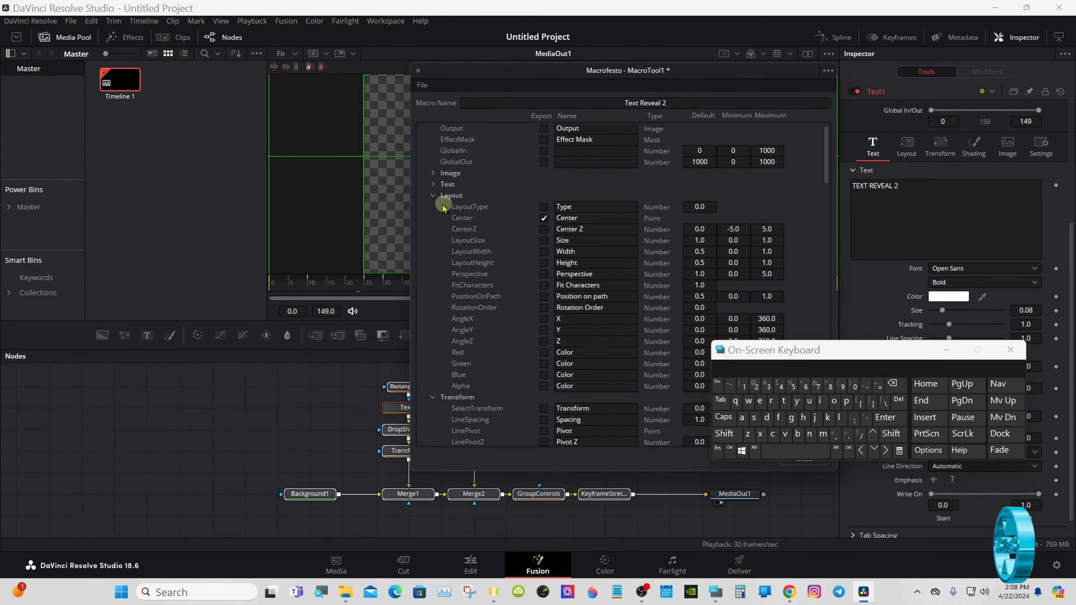
click(433, 196)
click(433, 207)
click(433, 217)
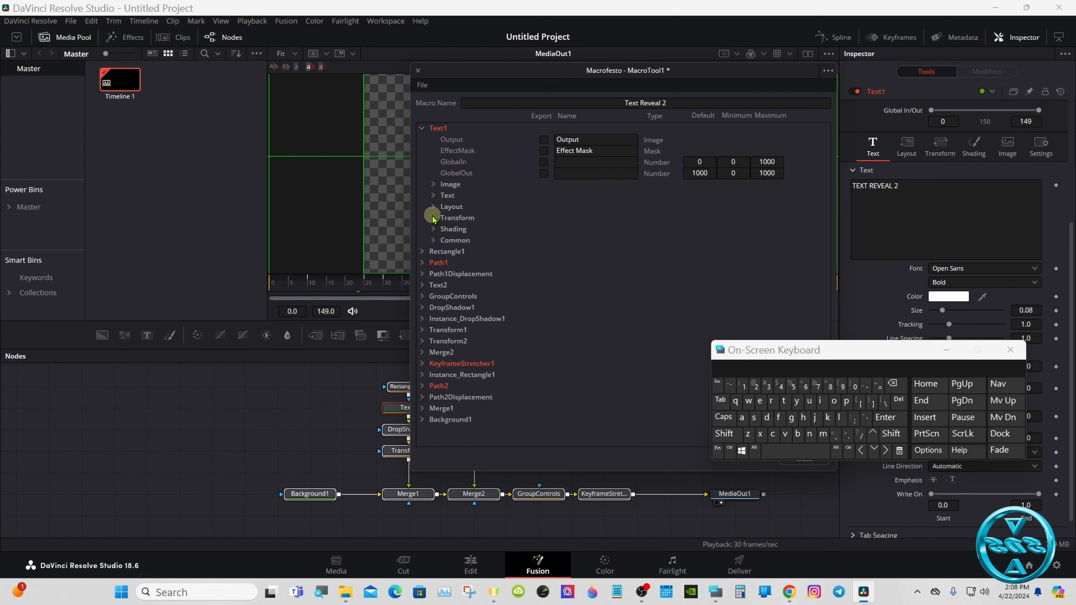
click(422, 128)
- Export Rectangle1's Soft Edge parameter in the macro, and collapse Rectangle1's parameter list
click(422, 139)
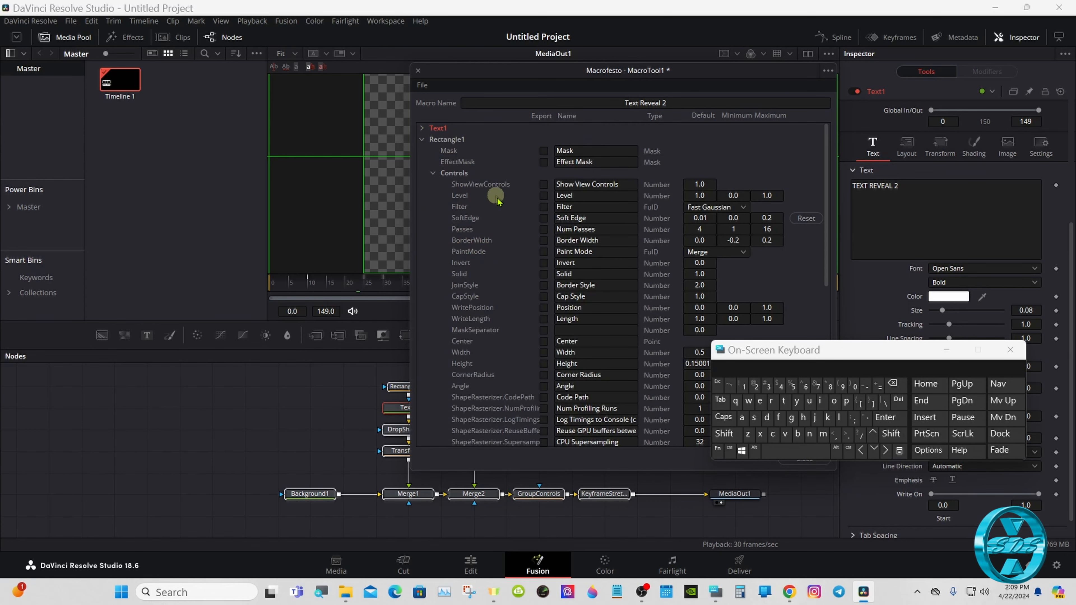
click(544, 218)
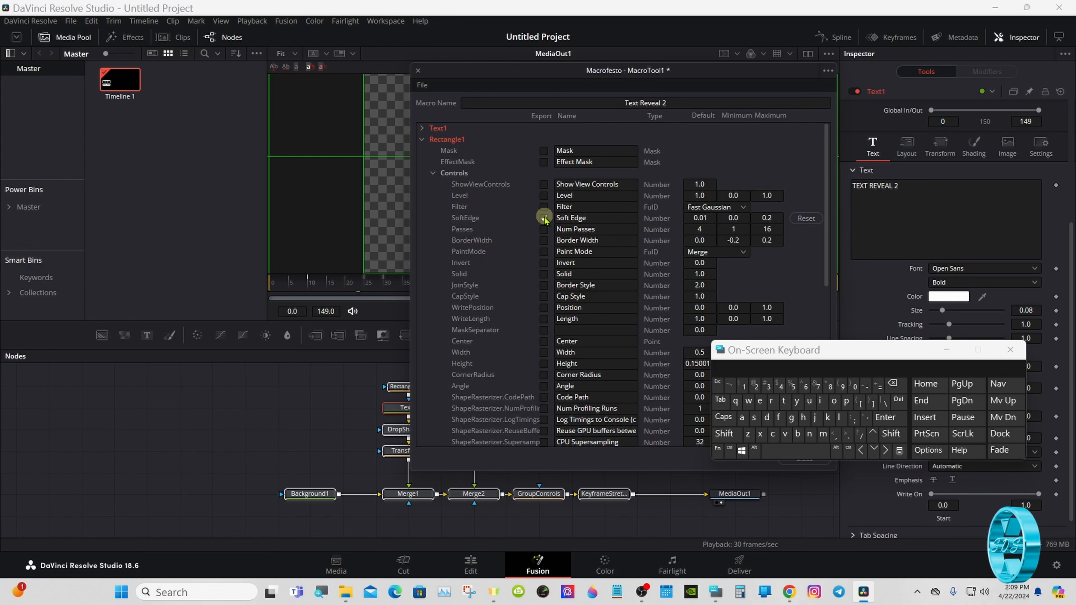
click(432, 173)
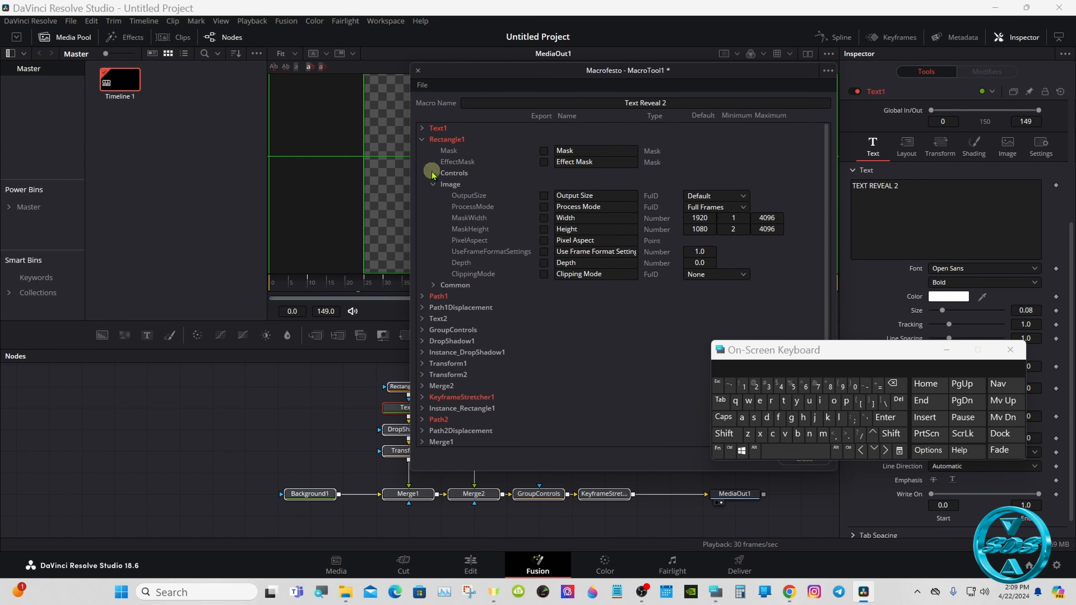
click(423, 140)
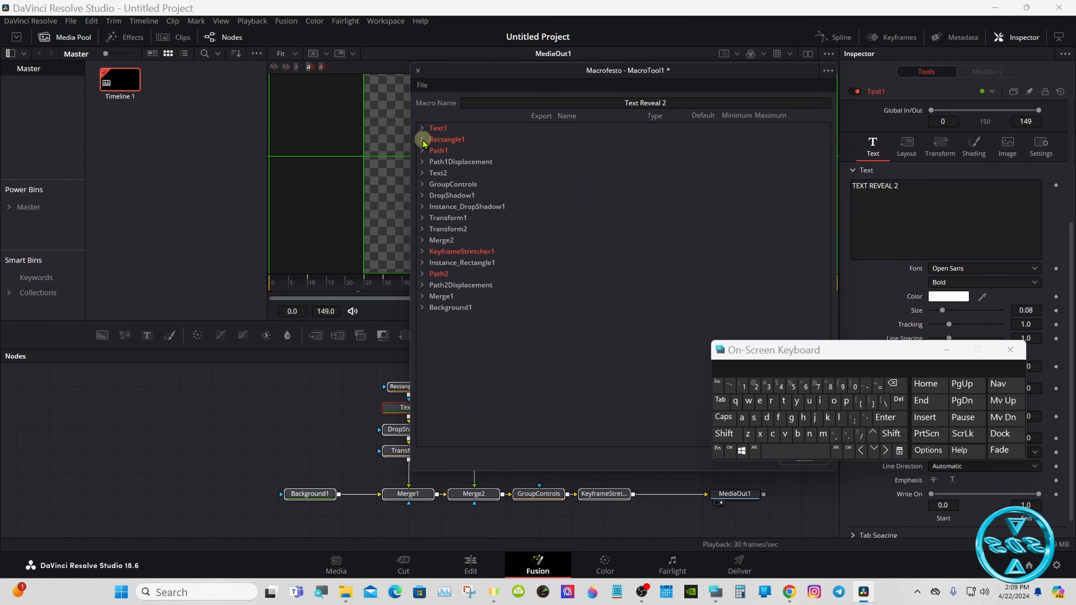
- Export Text2's Styled Text, Font, Style, Color, Green 1, Blue 1, Alpha 1, Size, Tracking and Line Spacing parameters
click(422, 173)
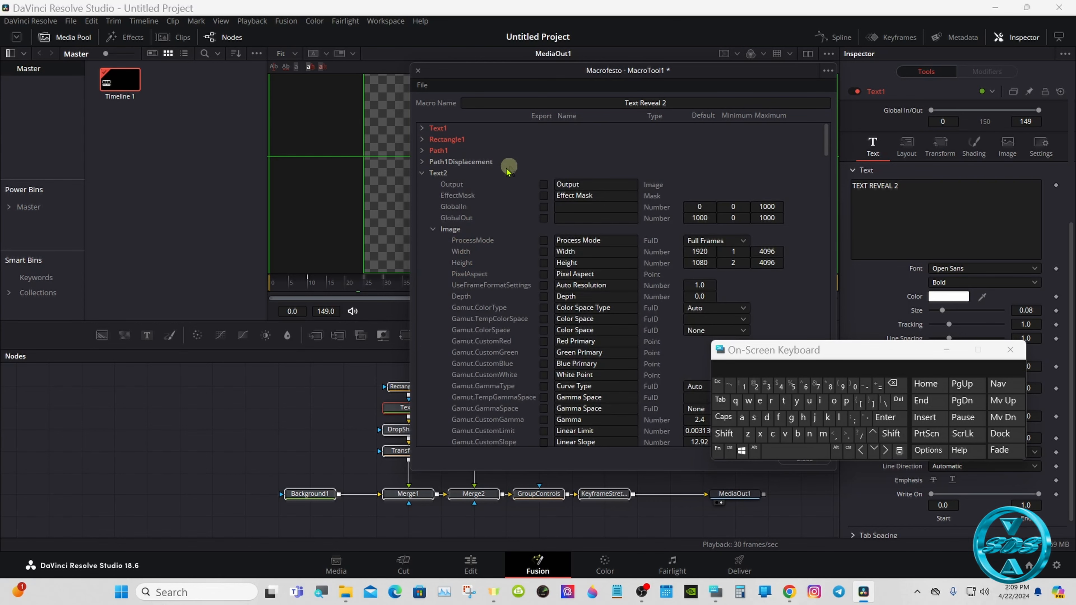
click(433, 229)
drag(829, 140, 829, 149)
click(543, 173)
click(543, 184)
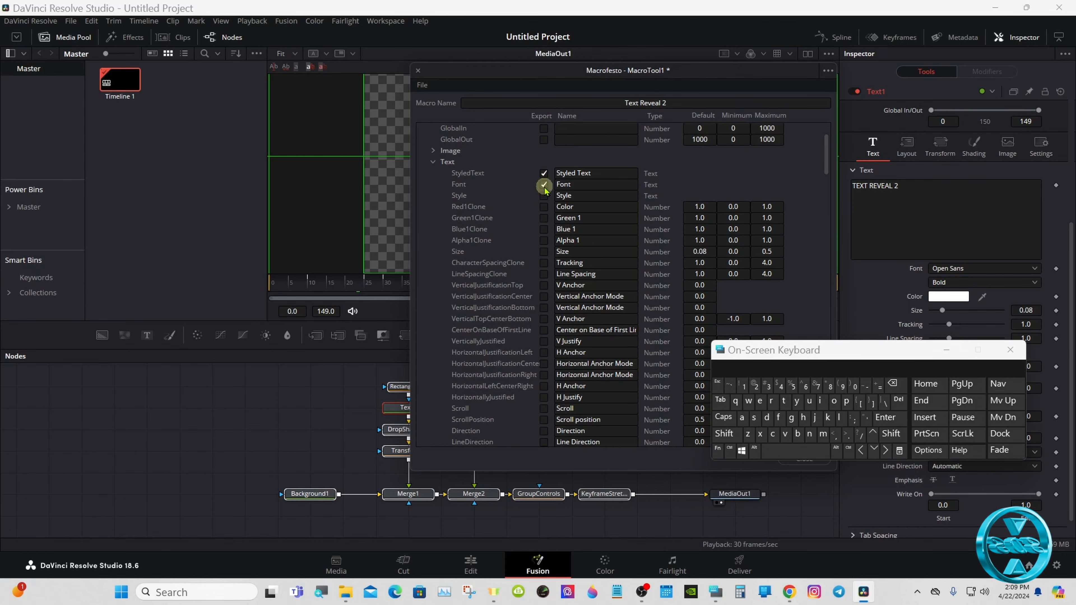
click(544, 195)
click(544, 206)
click(544, 218)
click(544, 229)
click(544, 240)
click(544, 251)
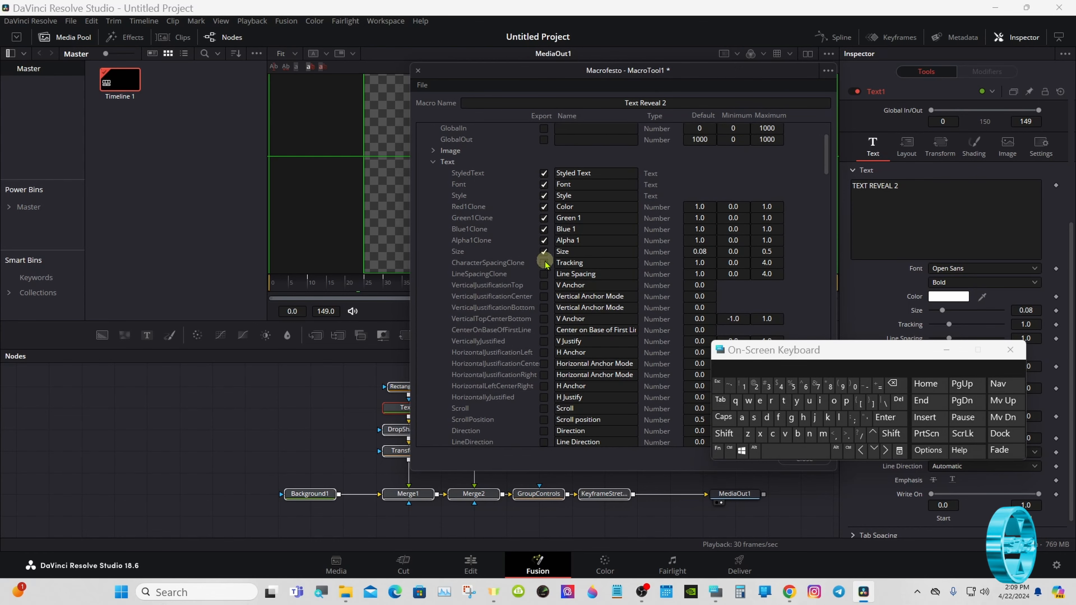
click(543, 263)
click(544, 274)
- Export all of Text2's vertical and horizontal anchor parameters, Center on Base of First Line, V Justify and H Justify
click(544, 285)
click(543, 296)
click(544, 307)
click(544, 318)
click(543, 330)
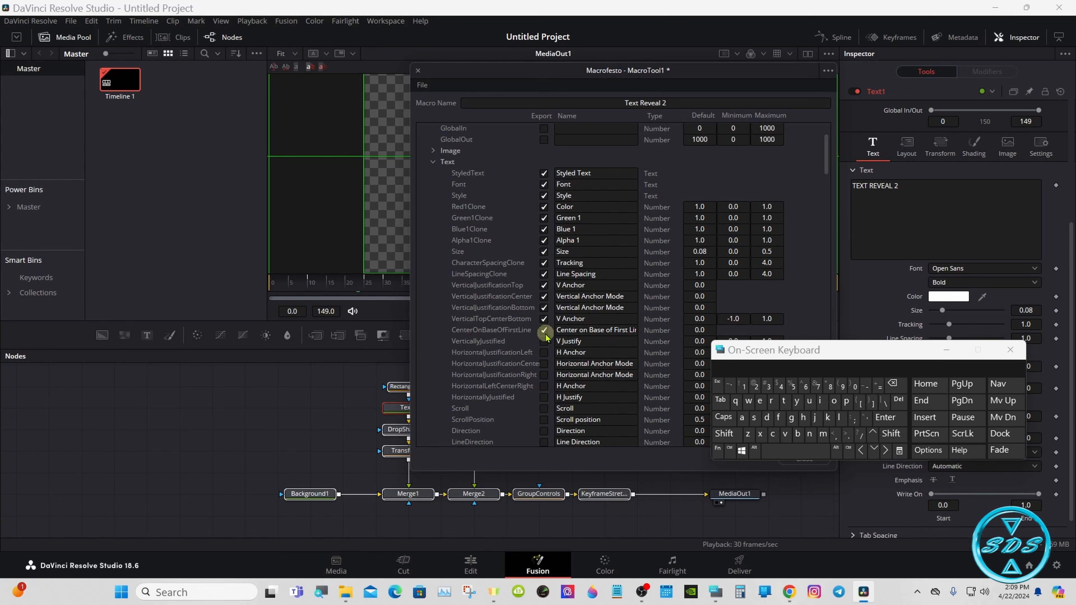
click(544, 342)
click(544, 352)
click(543, 363)
click(544, 375)
click(544, 385)
click(543, 397)
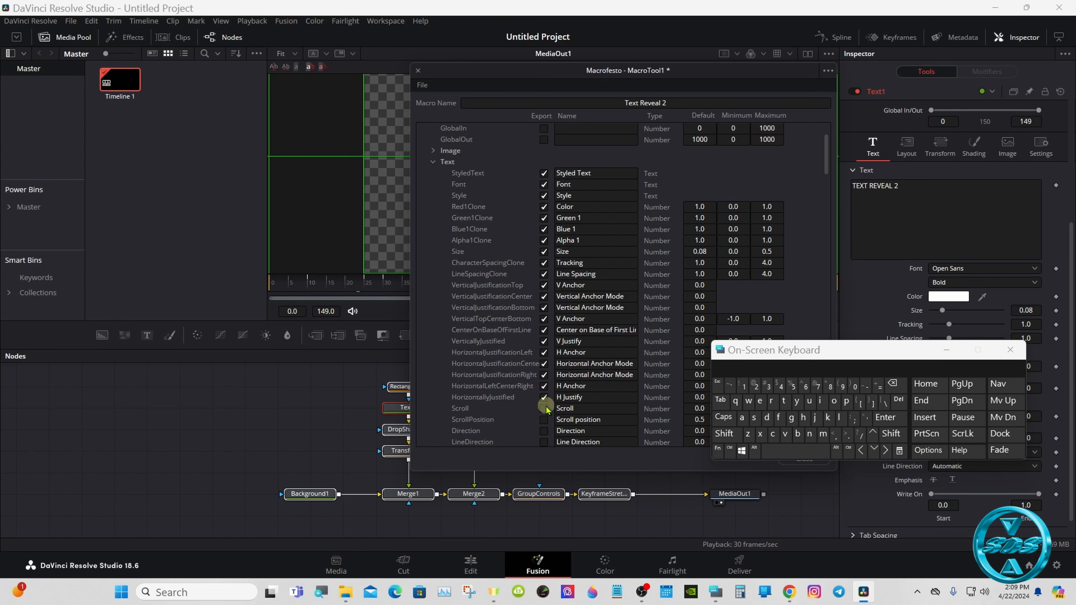
- Export Text2's Strikeout and Underline emphasis parameters, and collapse its Text parameter group
drag(824, 154, 825, 176)
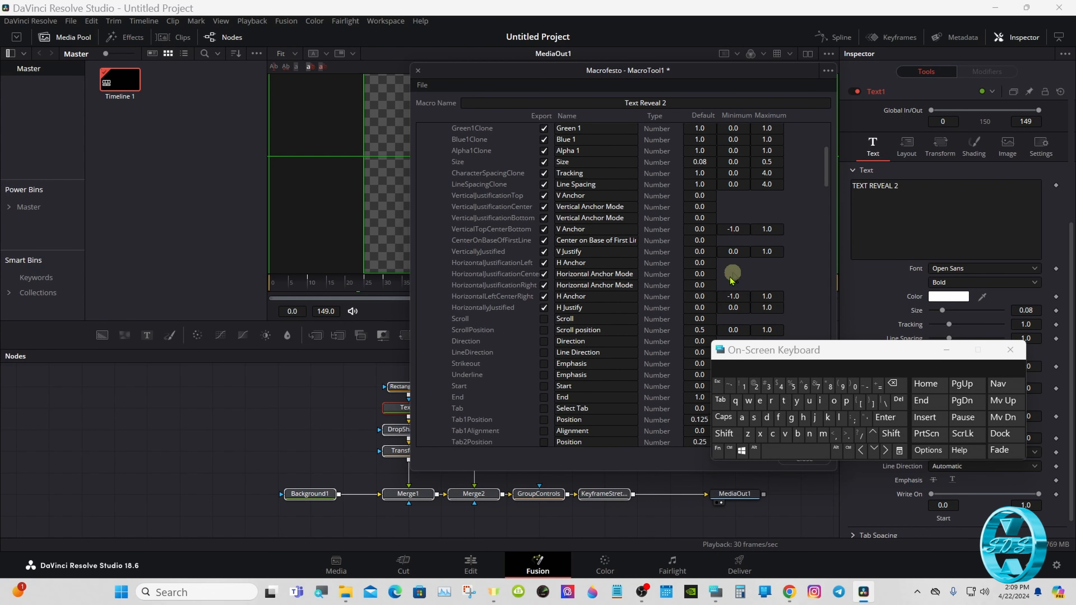
click(543, 364)
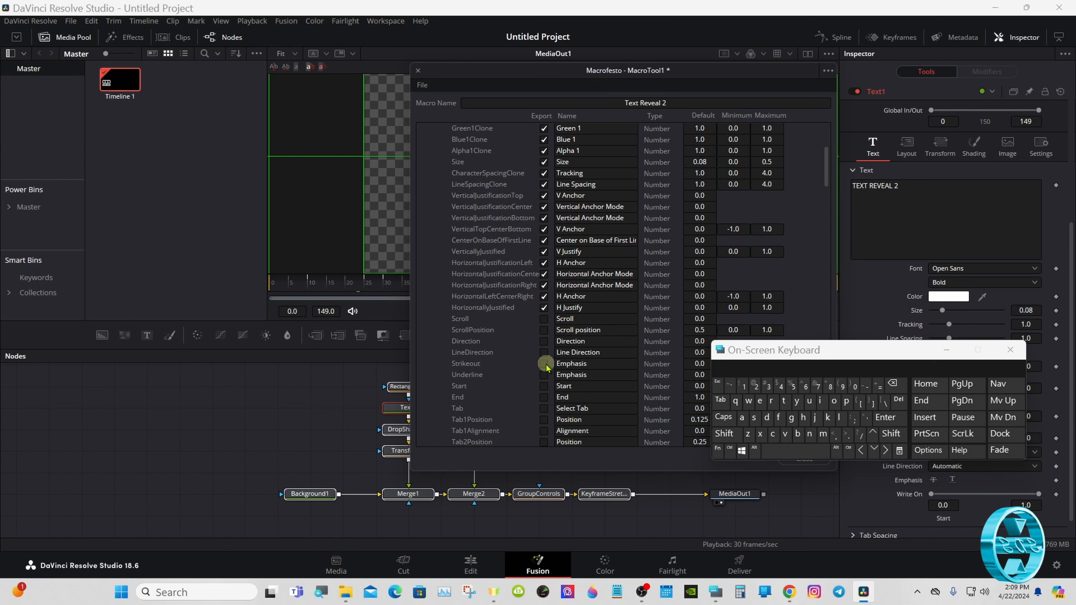
click(543, 375)
drag(823, 191, 825, 146)
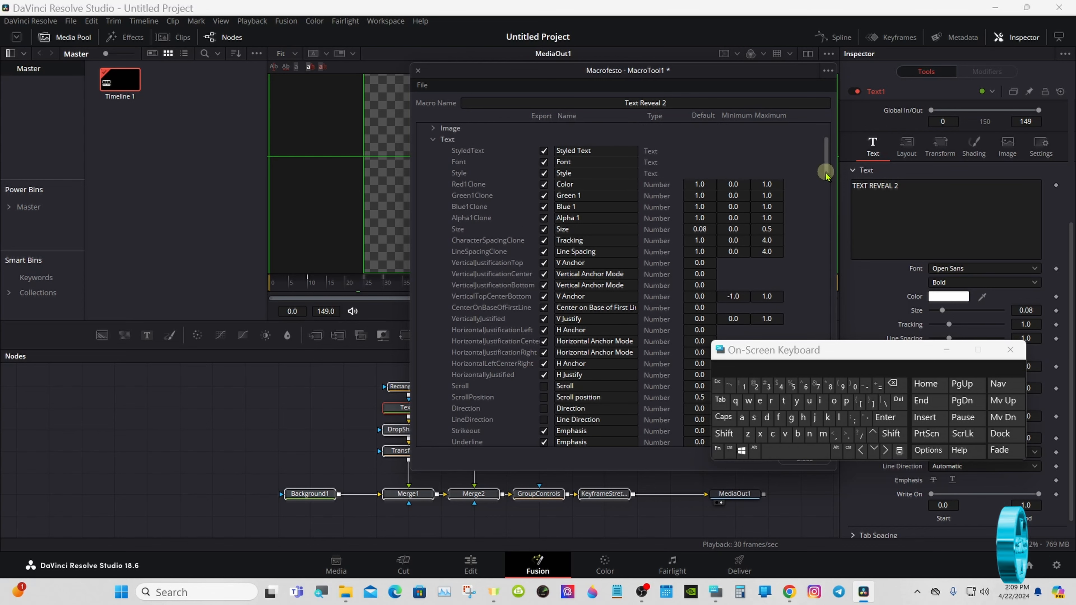
click(433, 139)
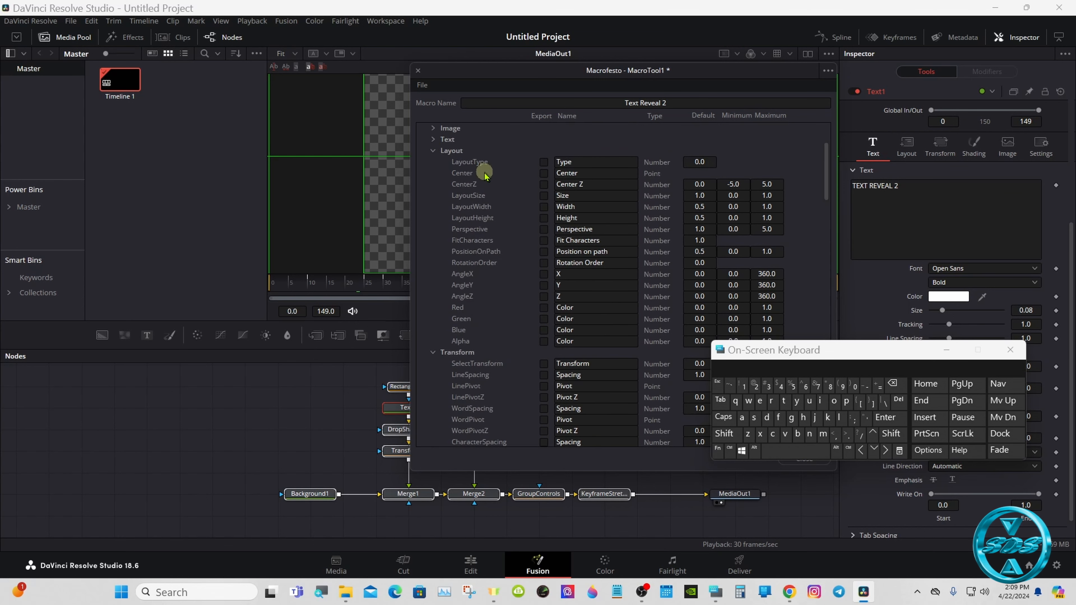
- Export Text2's layout Center parameter, and collapse Text2 with its remaining parameter groups
click(544, 173)
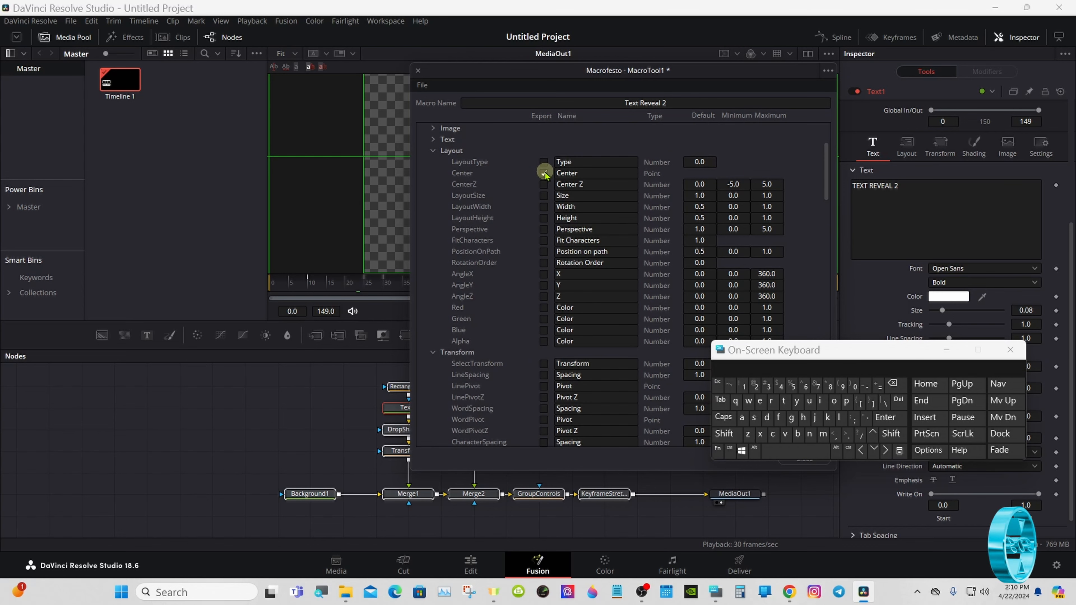
click(432, 150)
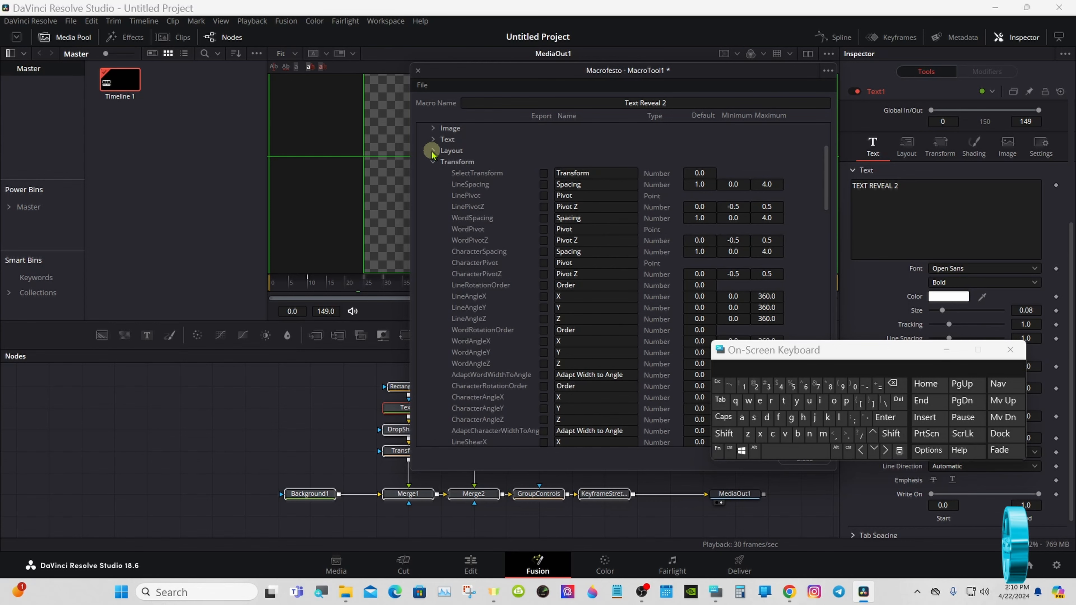
click(433, 162)
click(433, 173)
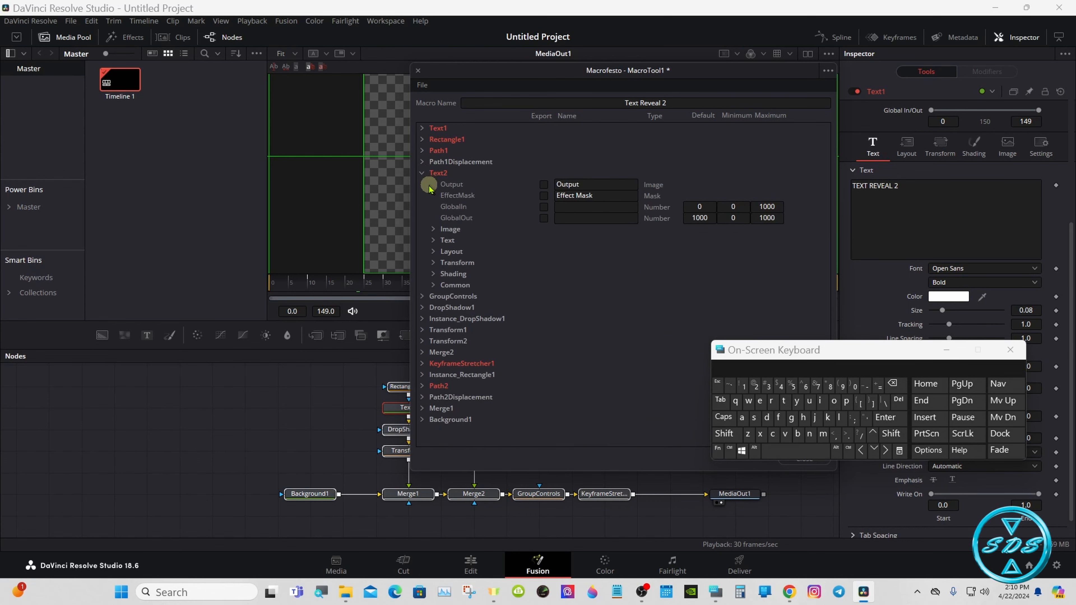
click(422, 174)
- Export the Center parameter of GroupControls, moving the on-screen keyboard closer to the parameter list
click(422, 185)
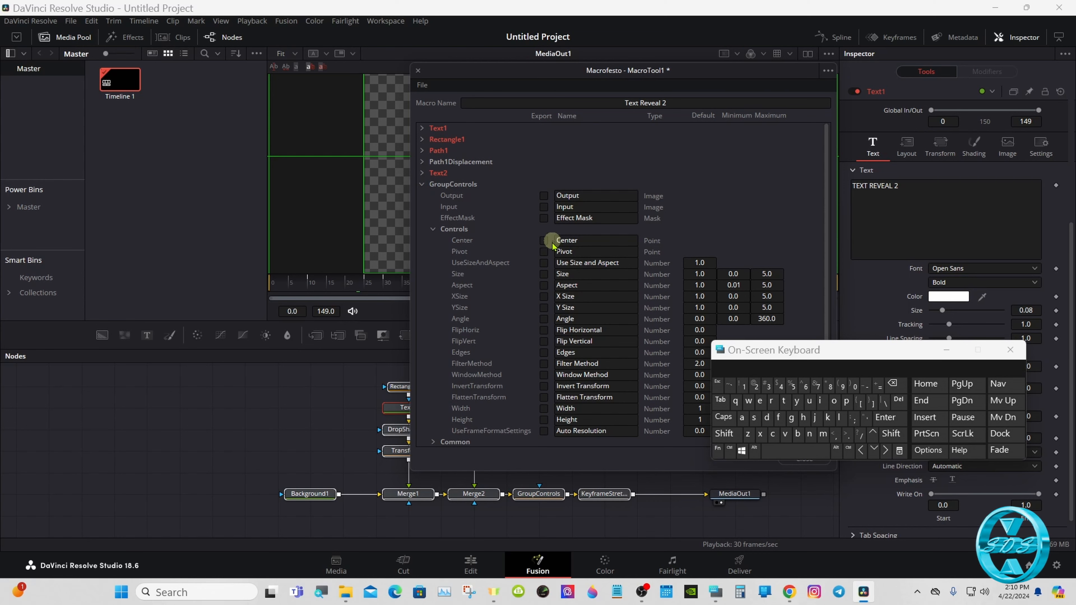
drag(746, 361, 689, 284)
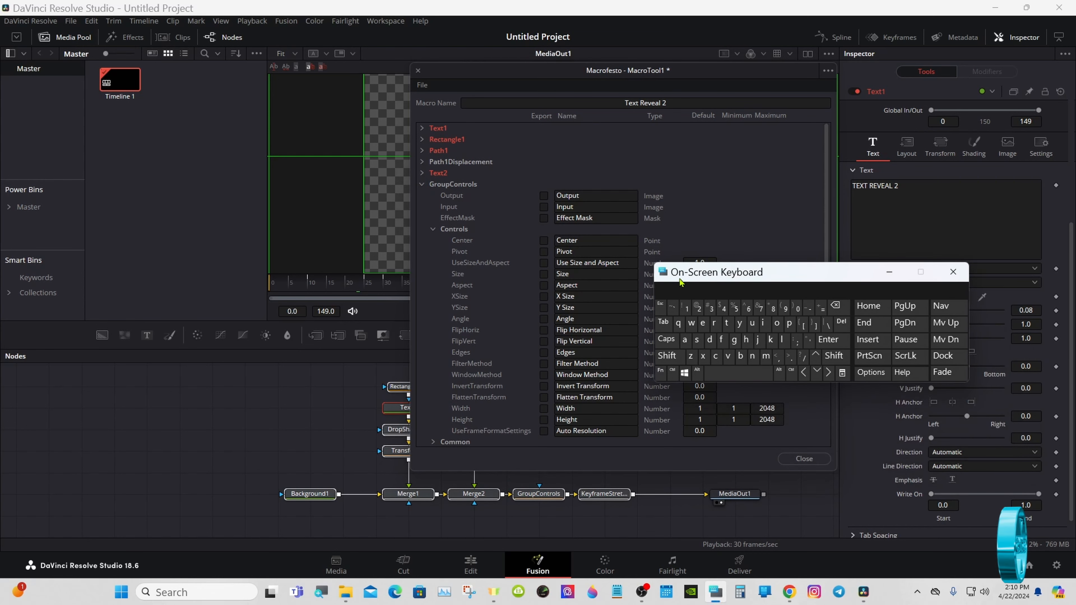
click(544, 240)
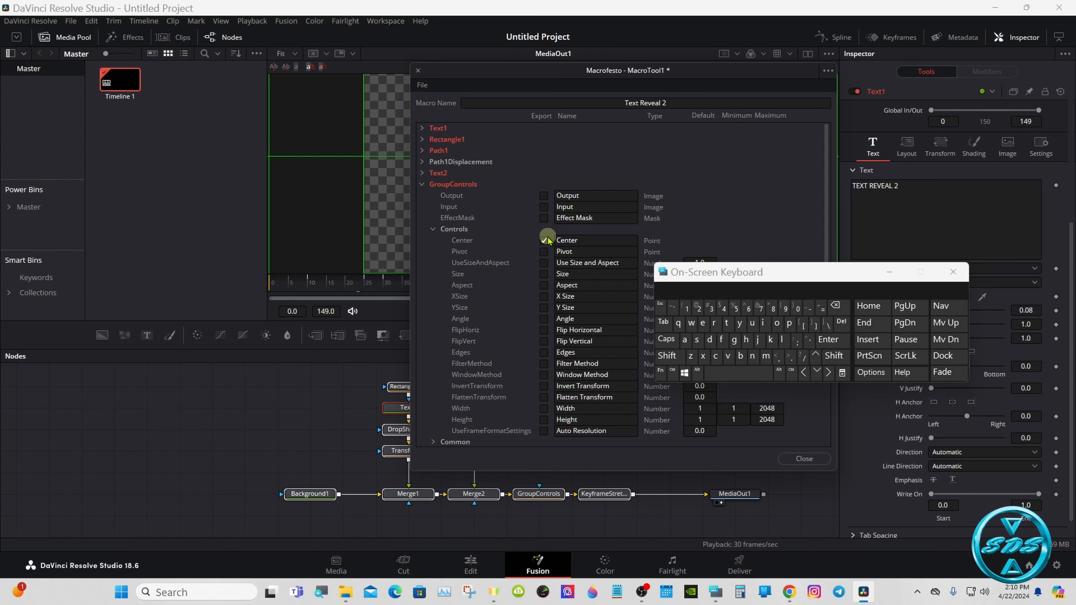
- Rename the exported Center parameter of GroupControls as "Group Controls"
click(582, 240)
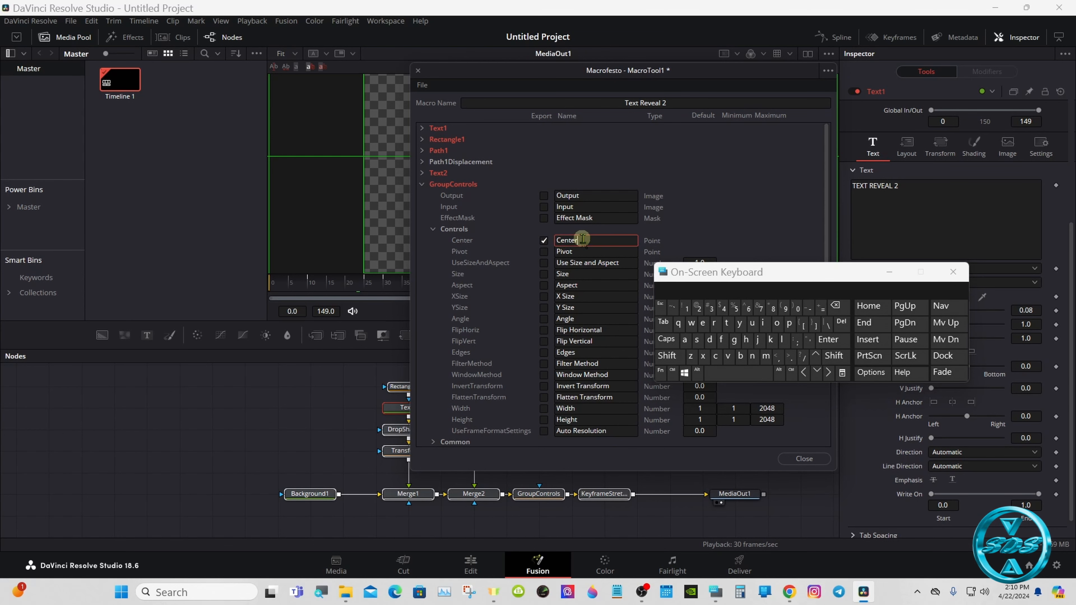
click(835, 305)
click(835, 305)
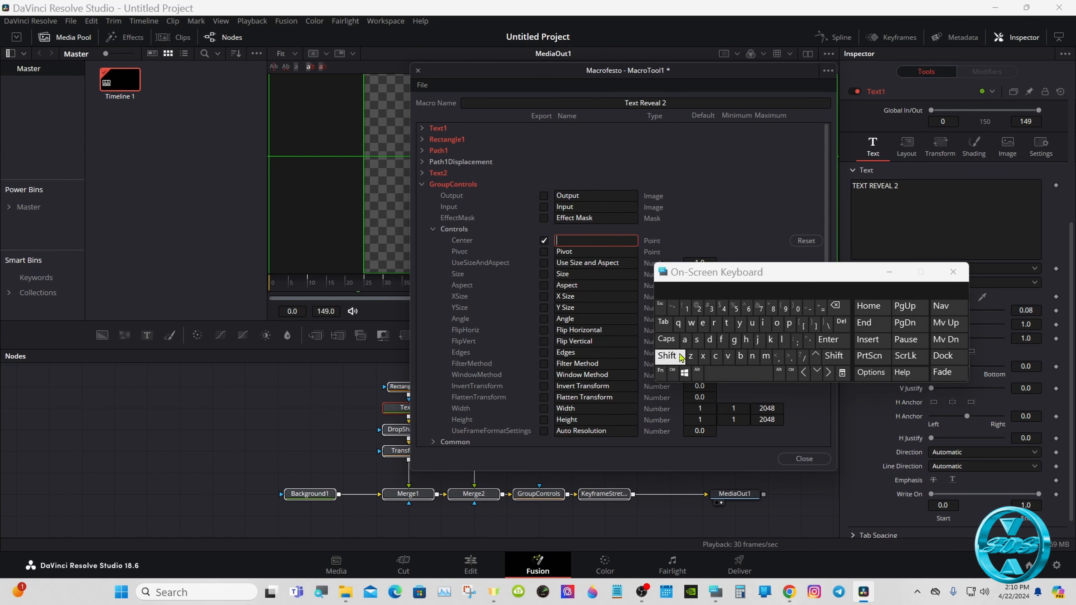
click(677, 358)
click(734, 339)
click(714, 323)
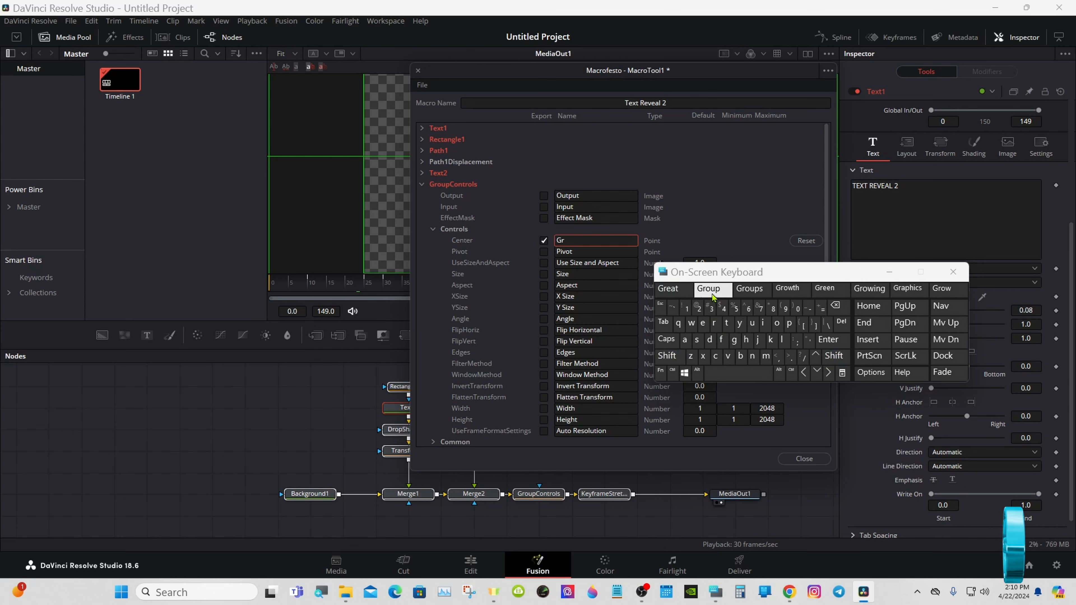
click(711, 289)
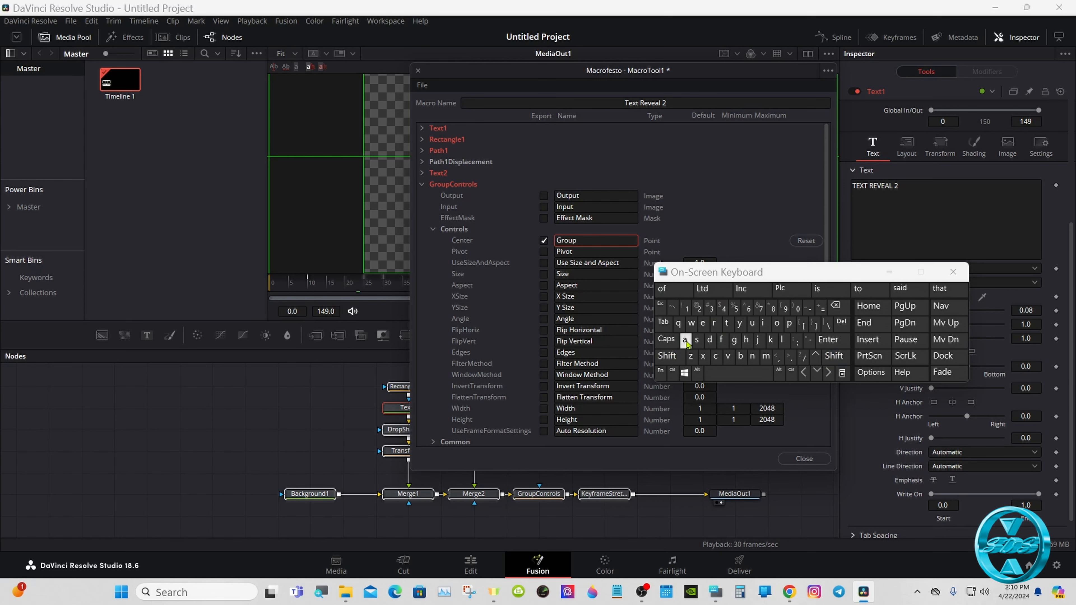
click(667, 357)
click(715, 356)
click(776, 323)
click(753, 356)
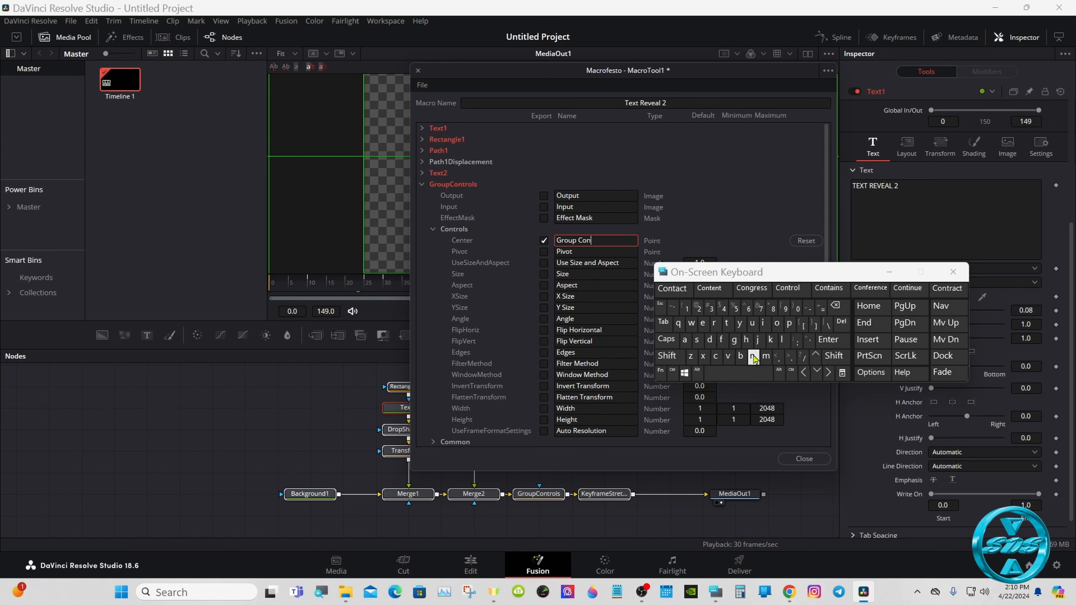
click(726, 324)
click(719, 325)
click(783, 294)
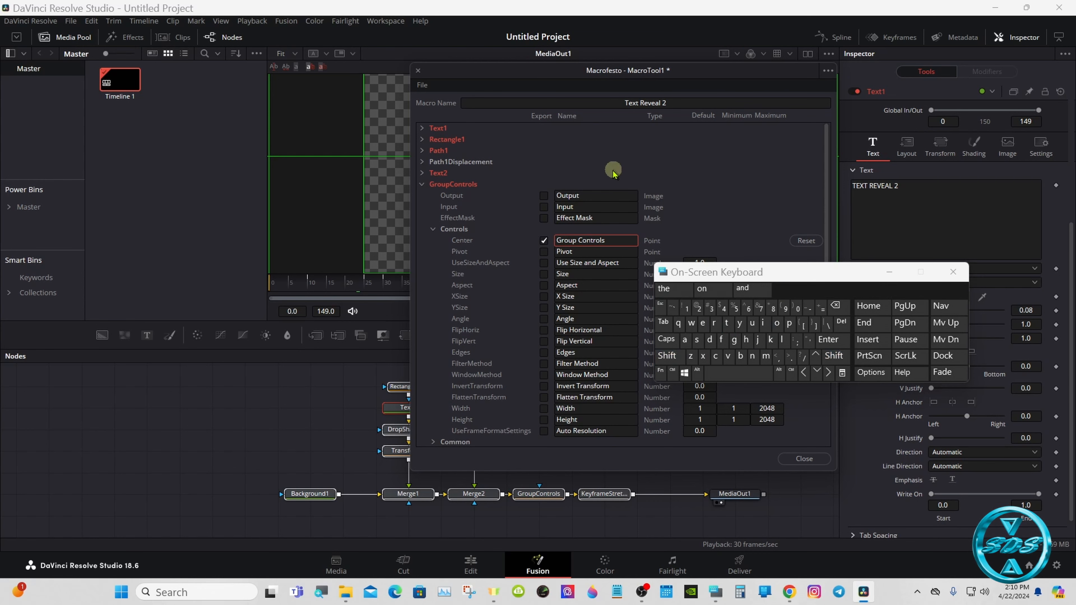
- Export the Size parameter of GroupControls and rename it "Group Size"
click(543, 274)
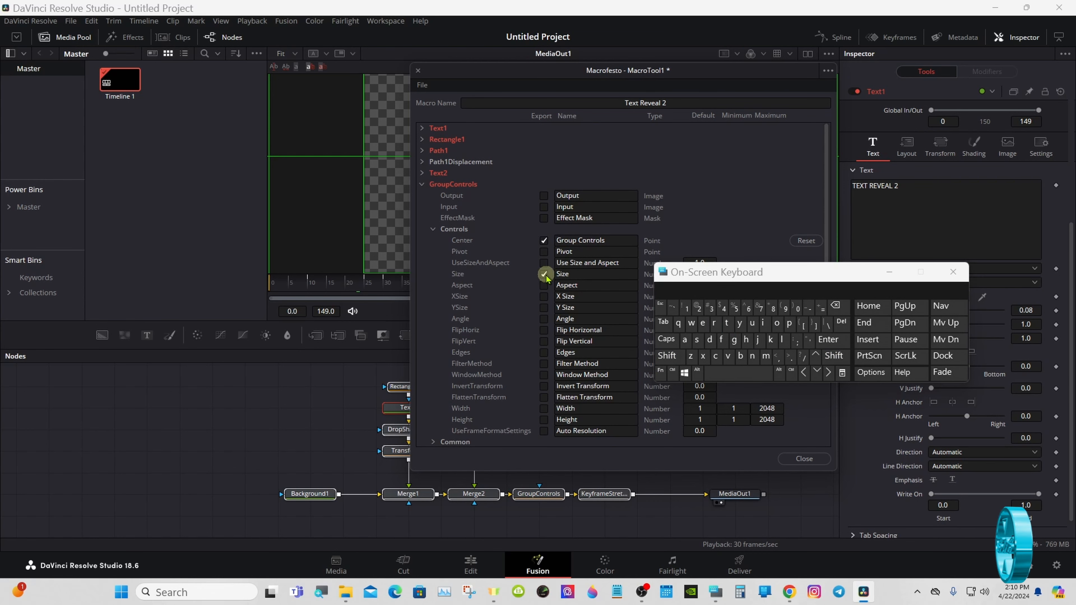
click(557, 273)
click(667, 355)
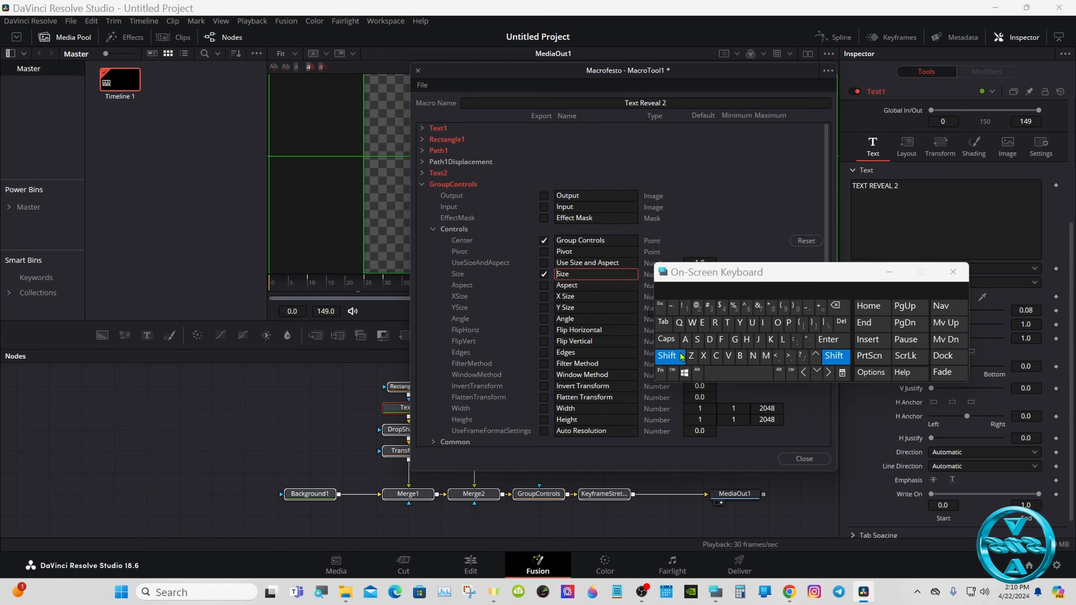
text(Group)
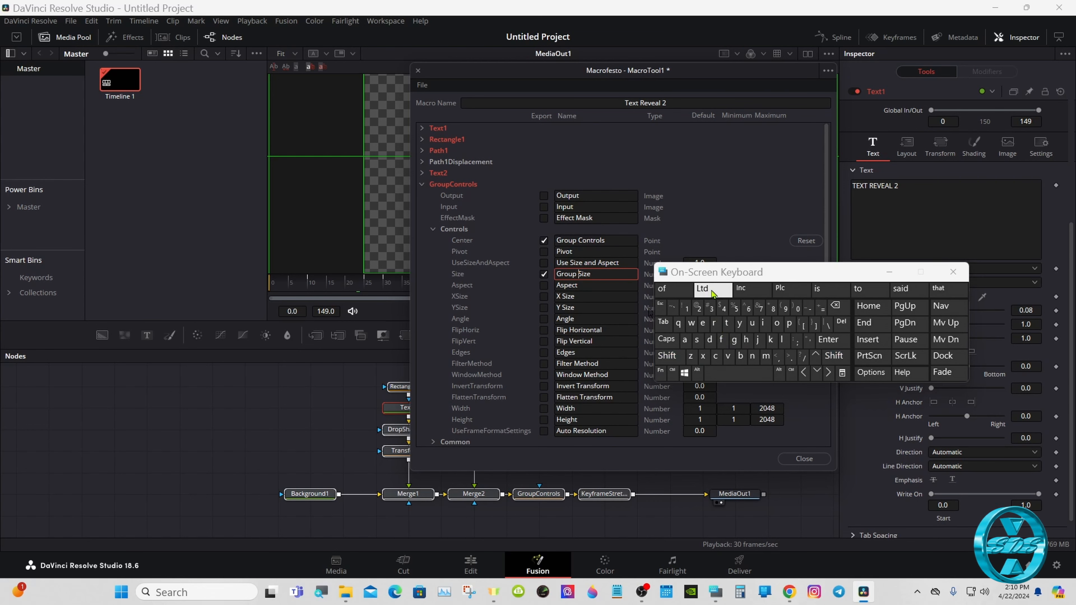
click(602, 182)
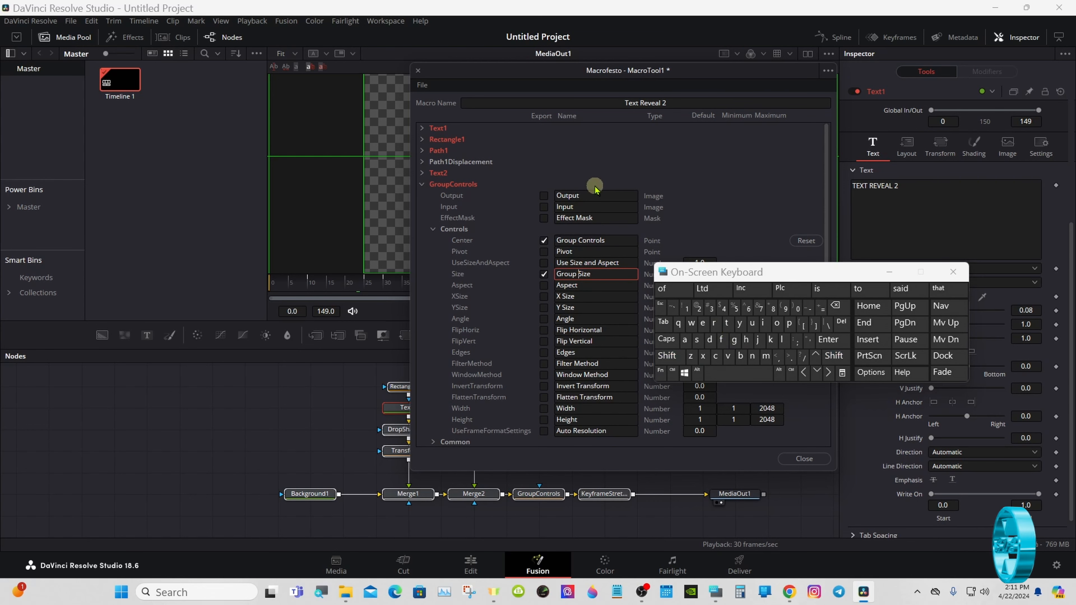
- Export the Angle parameter of GroupControls as "Group Angle", and collapse GroupControls
click(544, 319)
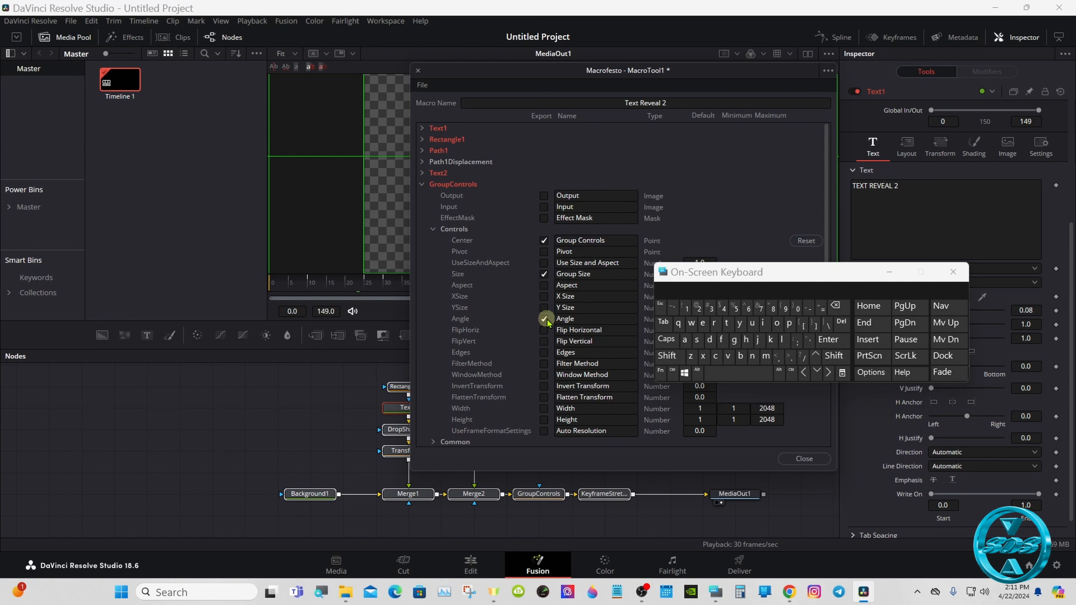
click(559, 319)
click(667, 355)
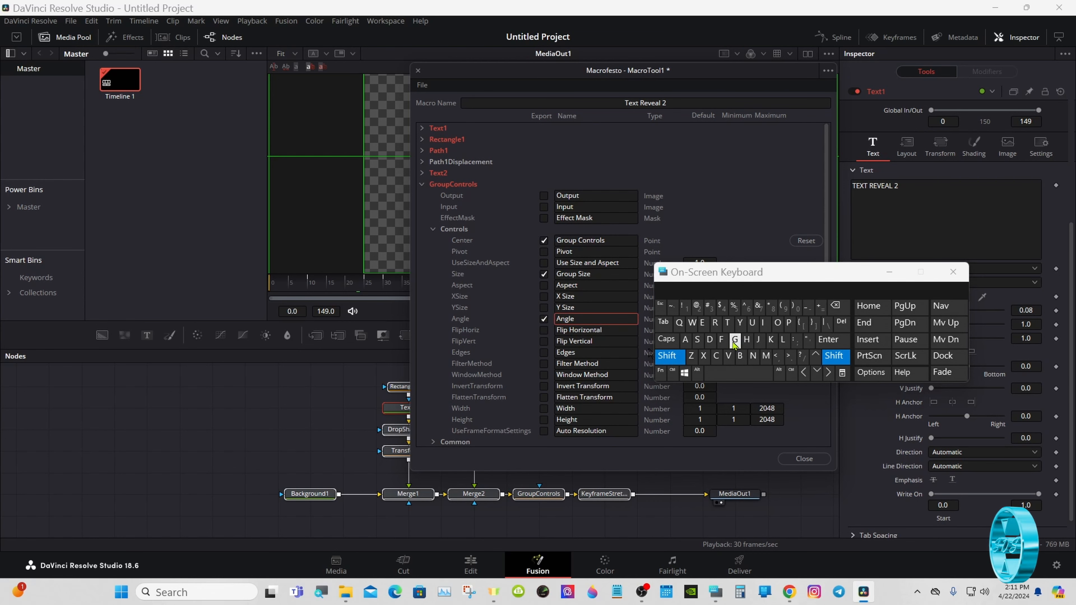
text(Group)
click(584, 183)
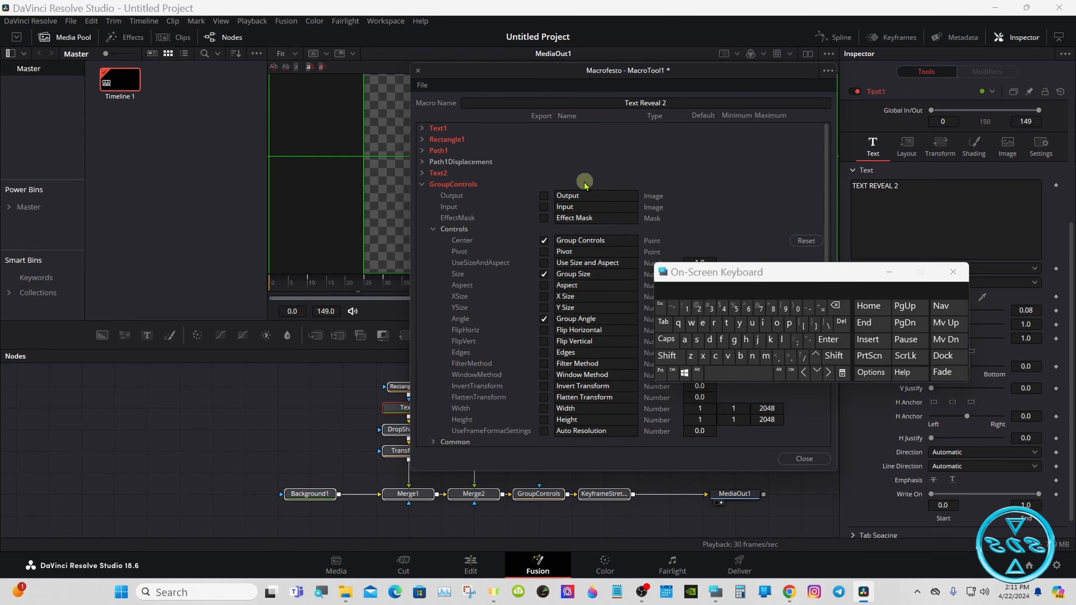
click(433, 228)
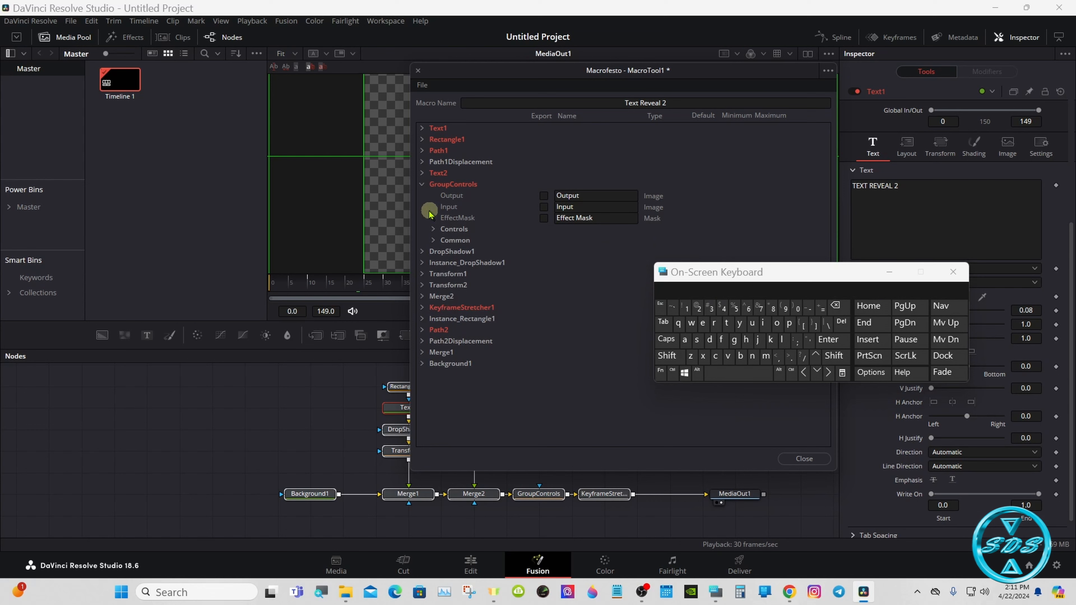
click(421, 184)
- Export DropShadow1's Shadow Strength, Drop Angle, Drop Distance and Blur parameters, and collapse DropShadow1
click(423, 196)
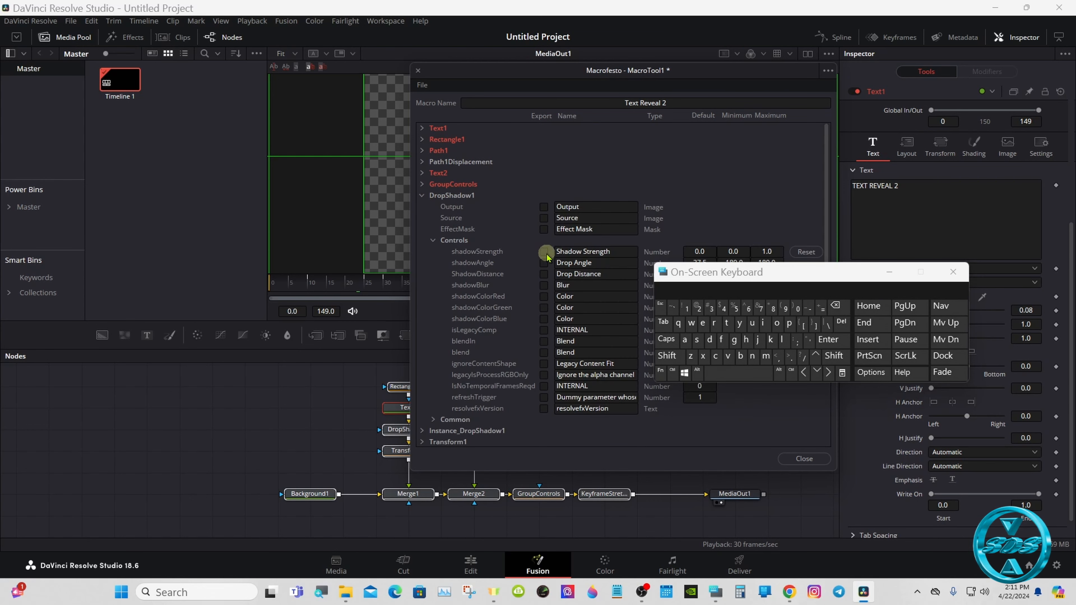
click(399, 431)
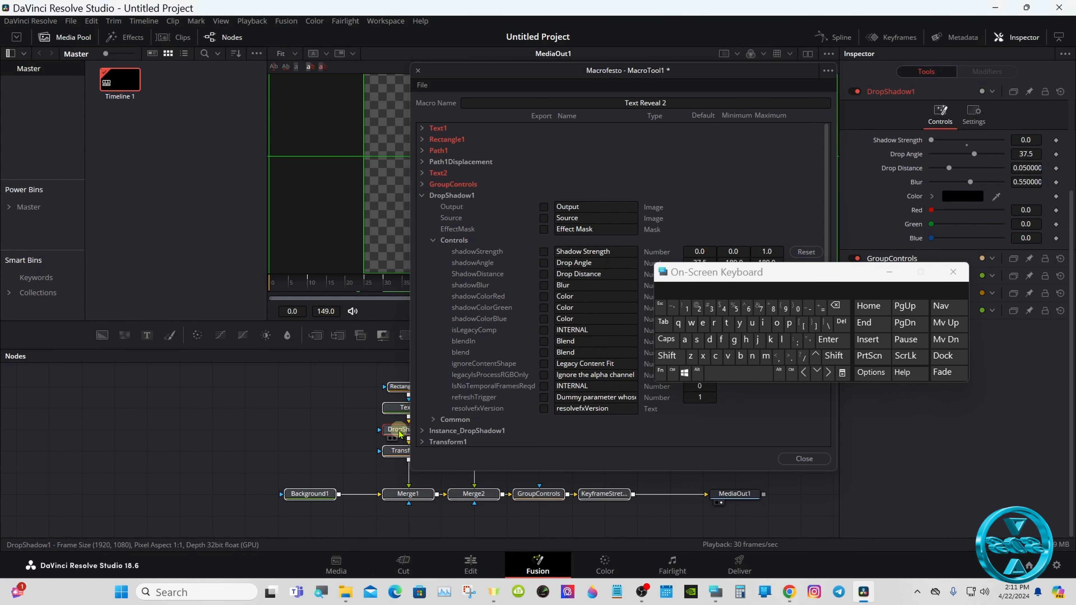
drag(789, 272, 785, 338)
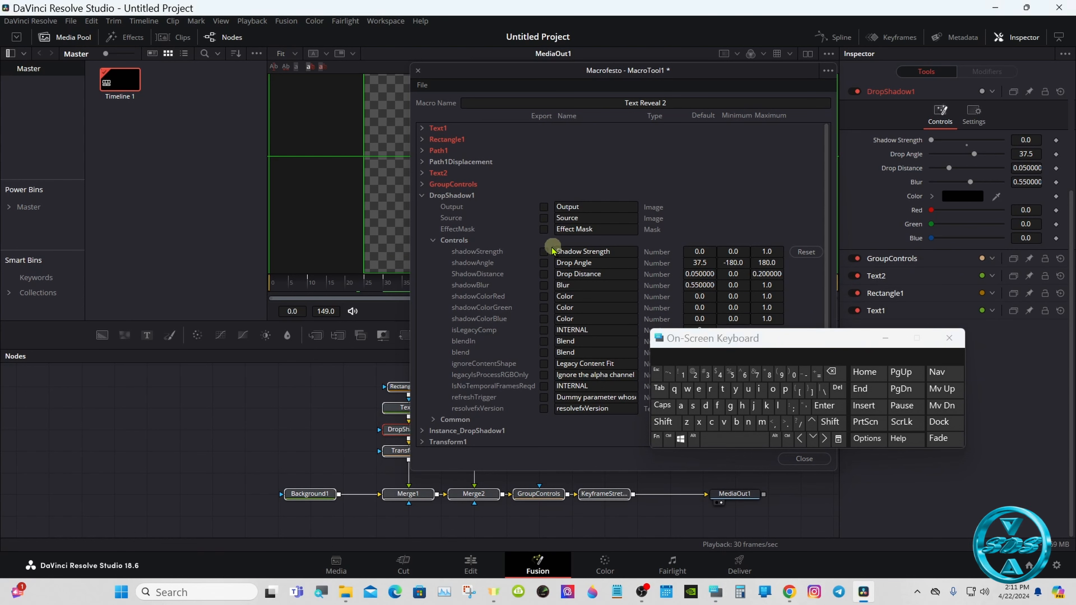
click(544, 252)
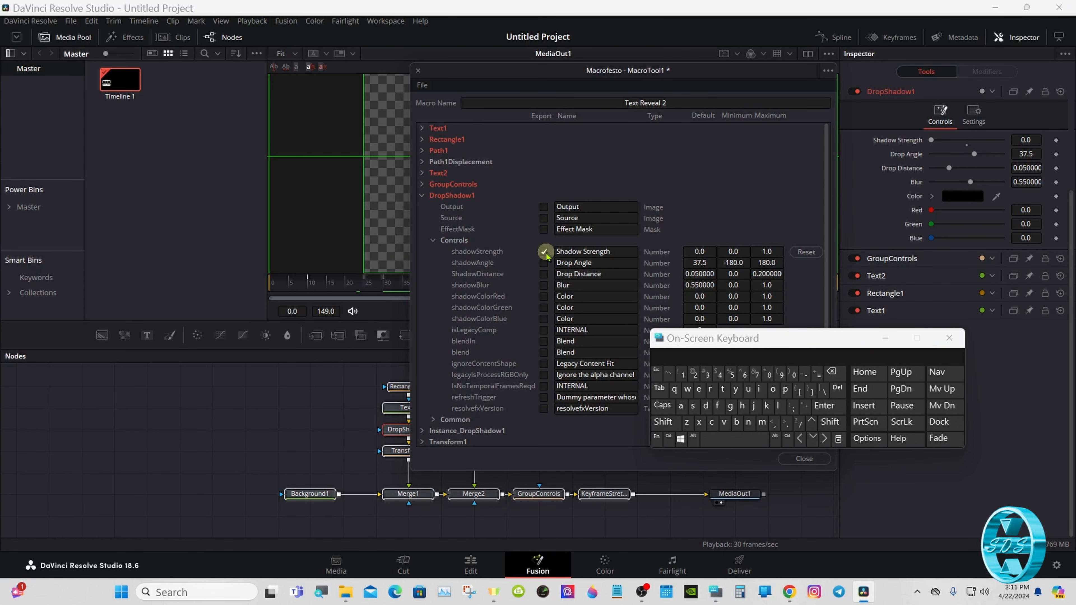
click(544, 264)
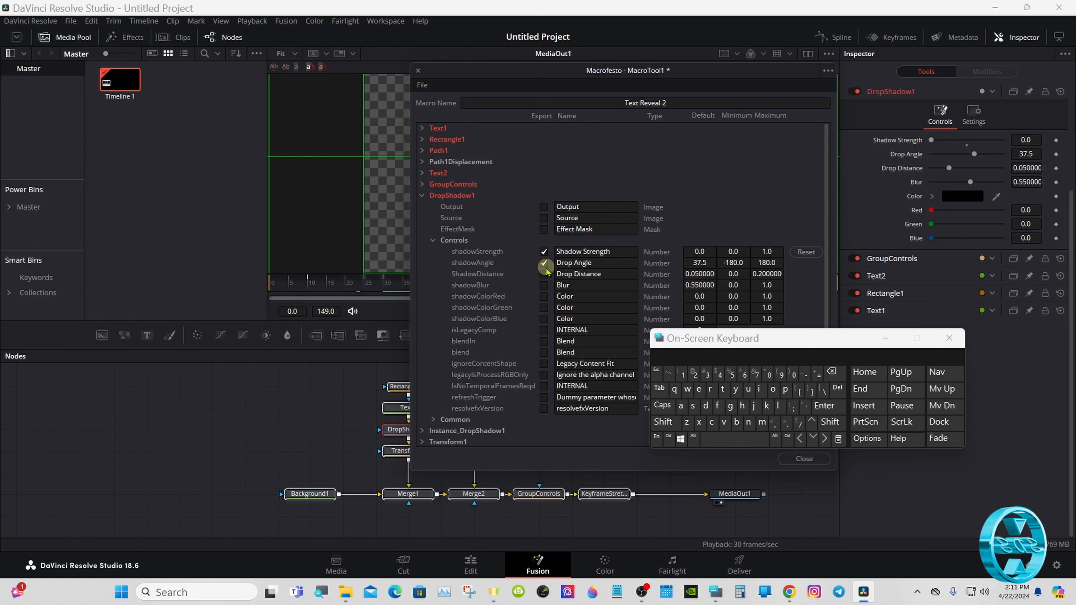
click(545, 274)
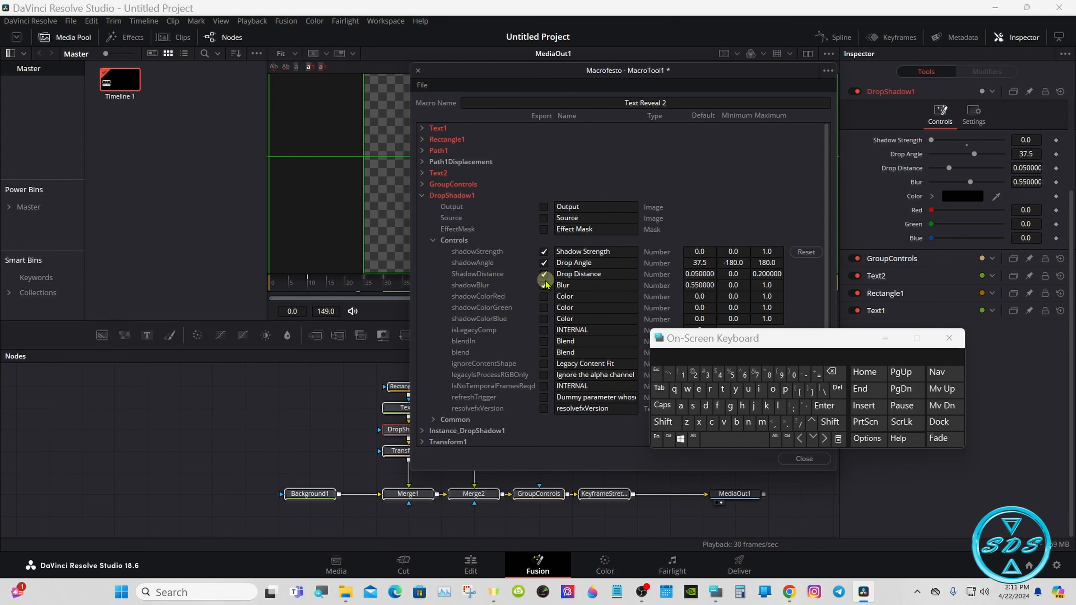
click(433, 241)
click(422, 196)
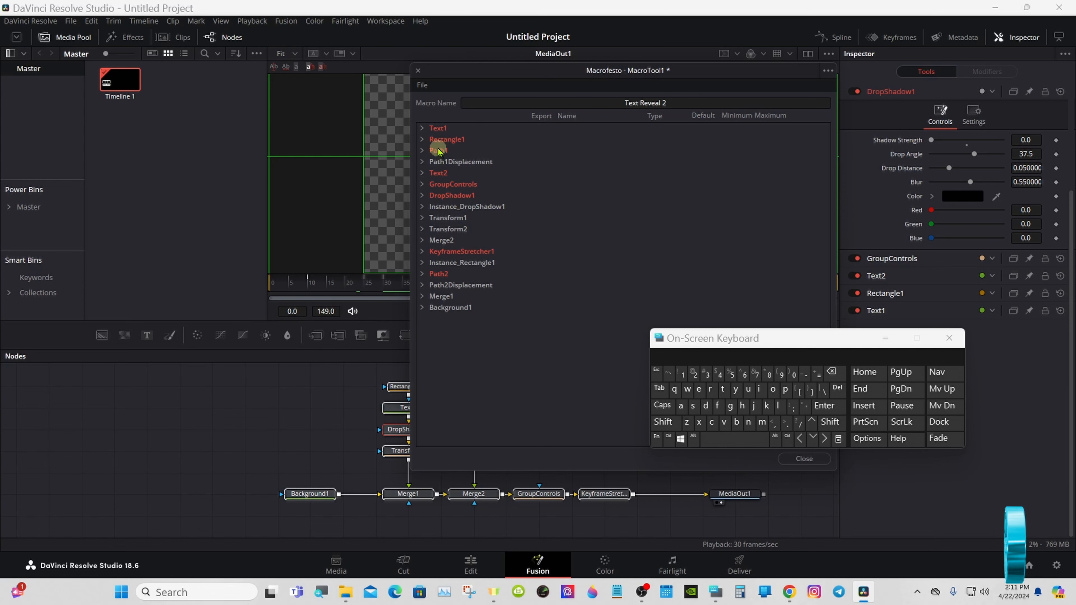
- Save the macro into the creator's personal titles folder inside Templates/Edit/Titles and close the macro editor
click(422, 90)
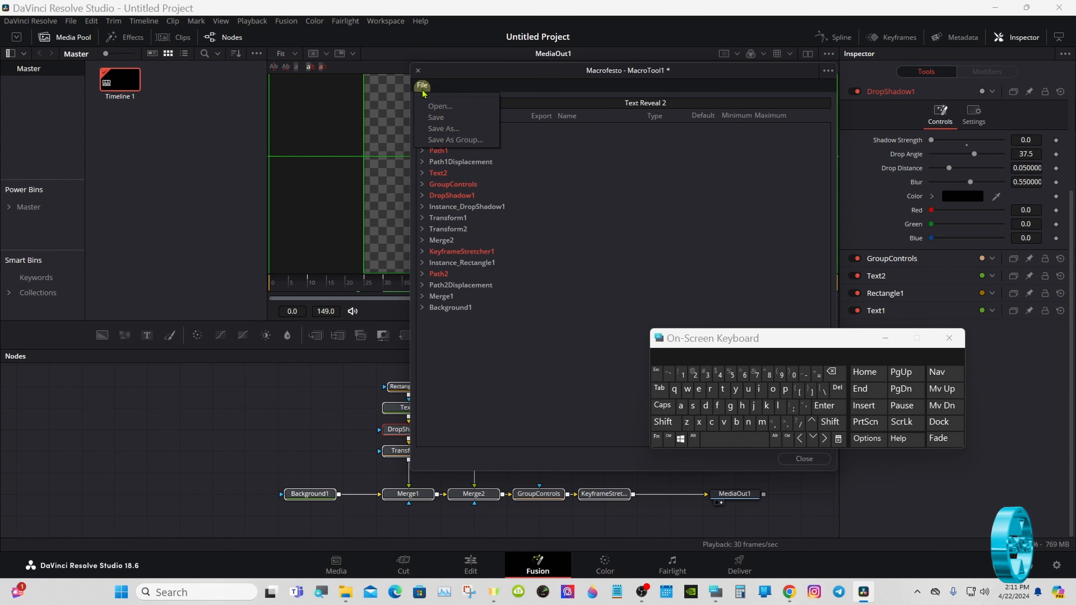
click(470, 129)
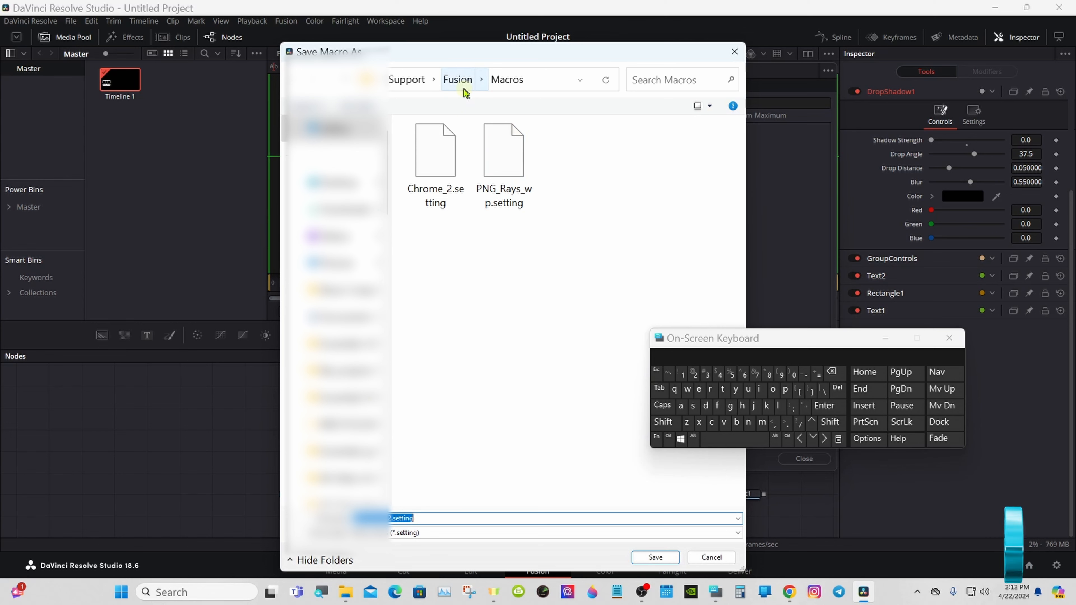
click(458, 79)
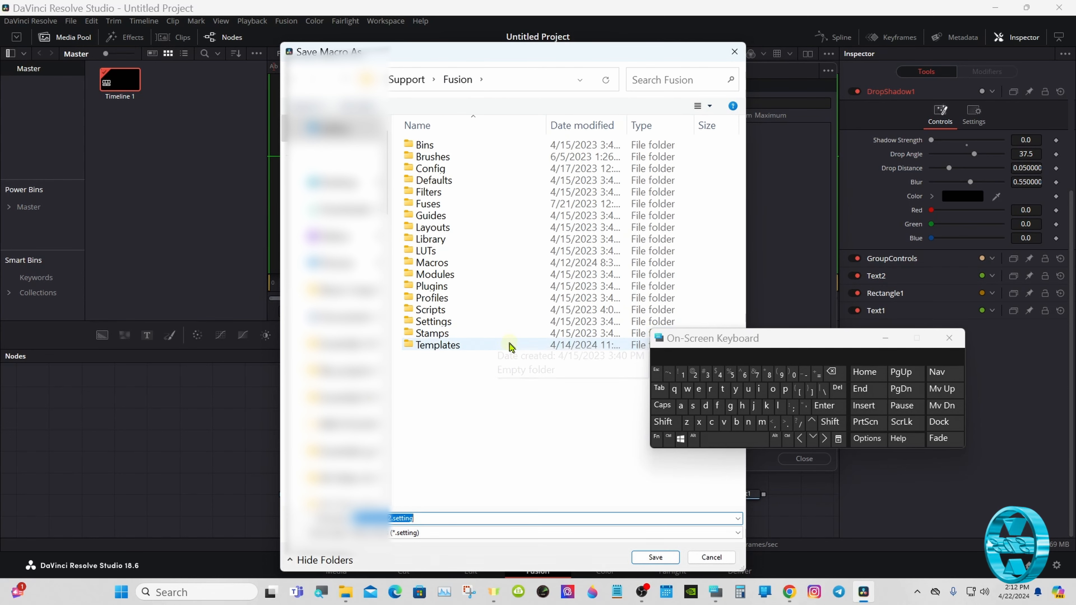
click(510, 346)
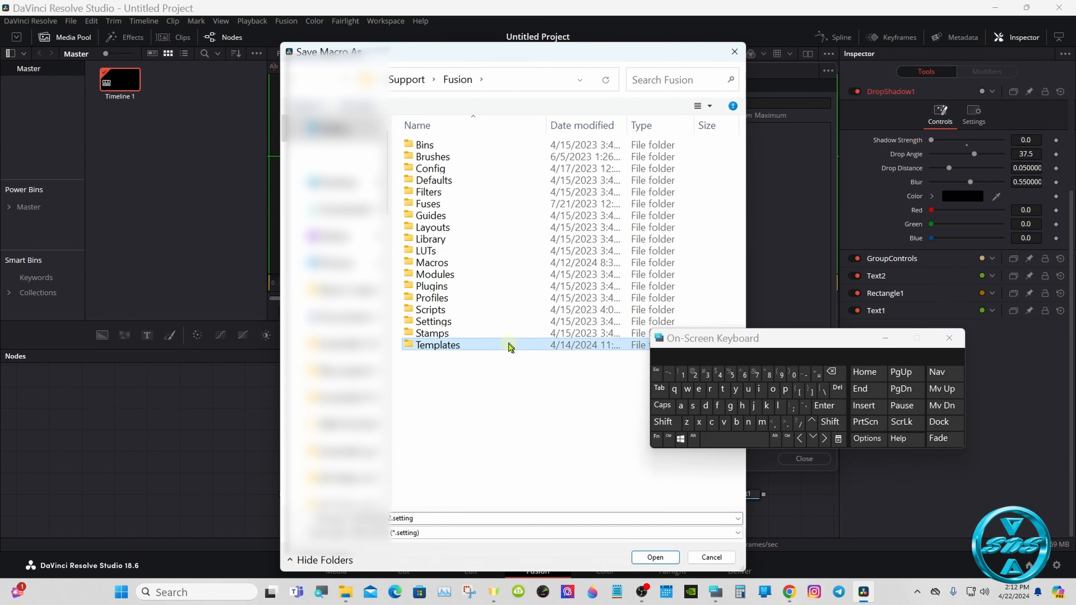
double_click(510, 346)
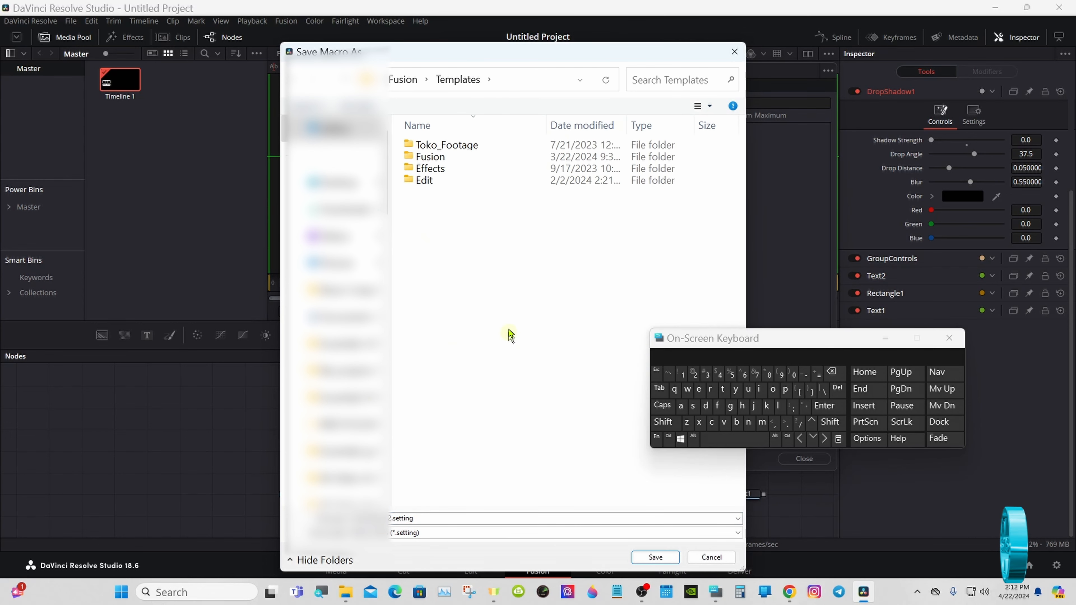
double_click(503, 182)
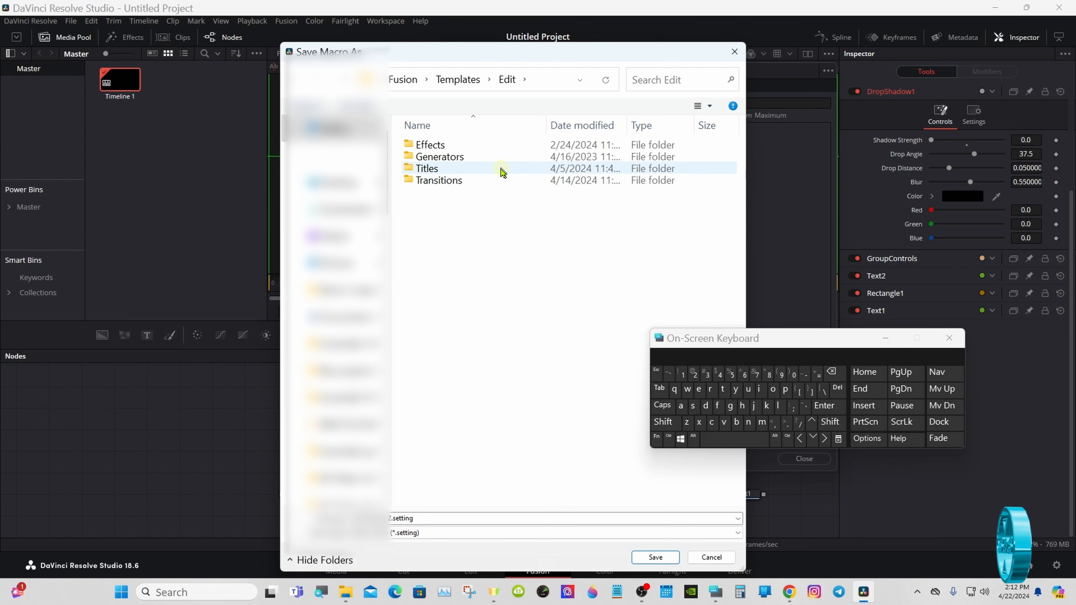
double_click(499, 169)
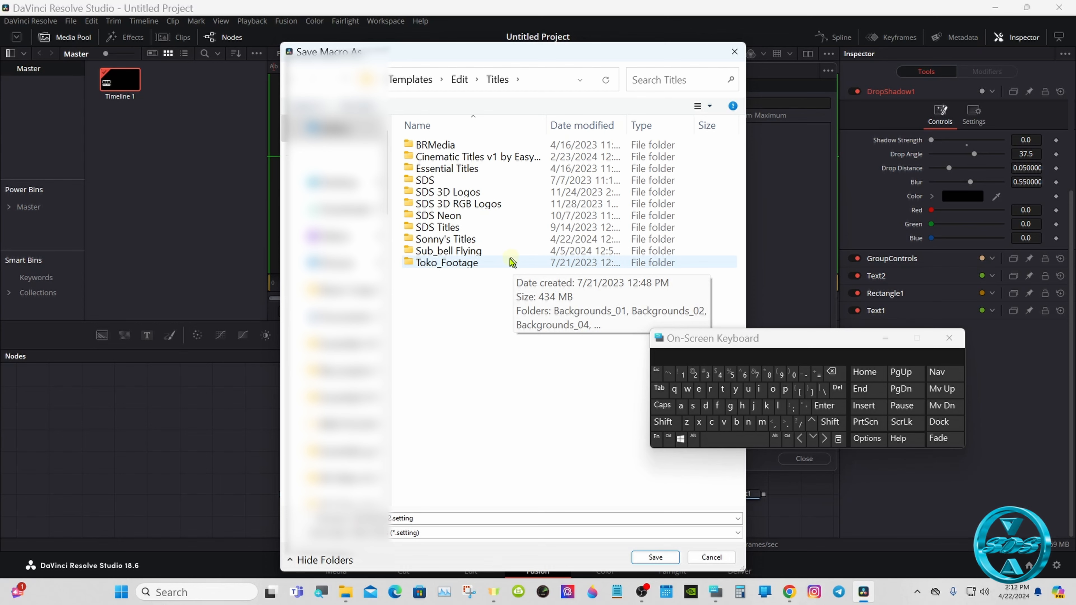
click(491, 239)
double_click(501, 240)
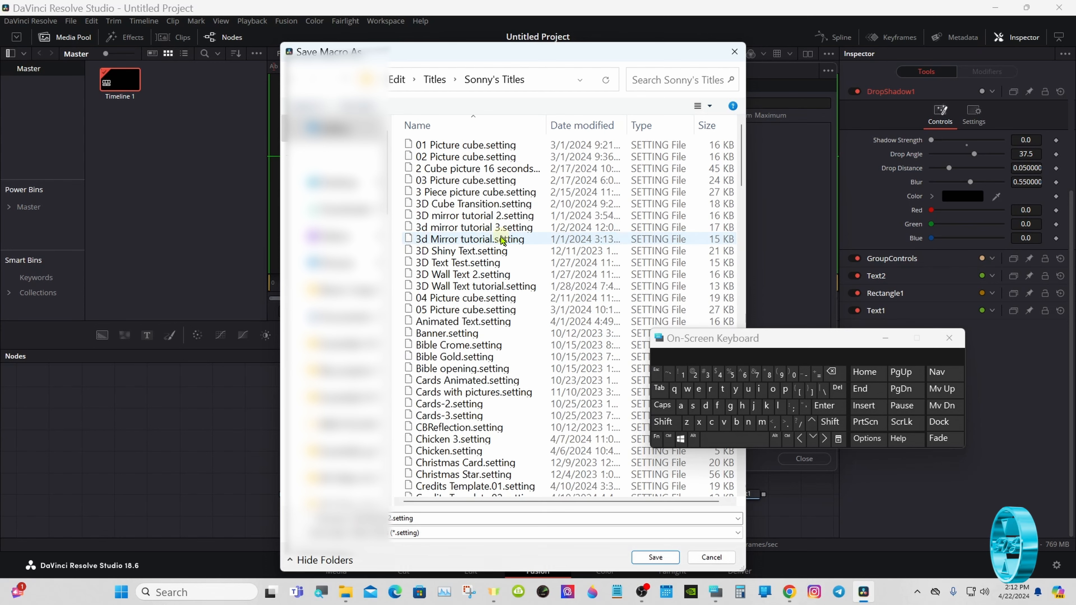
click(648, 556)
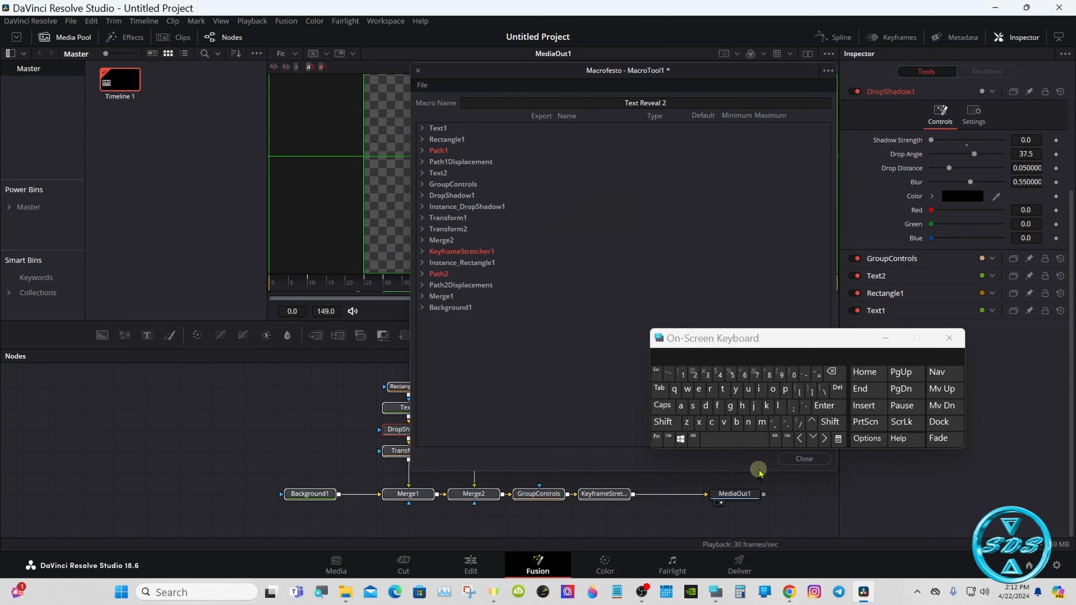
click(800, 460)
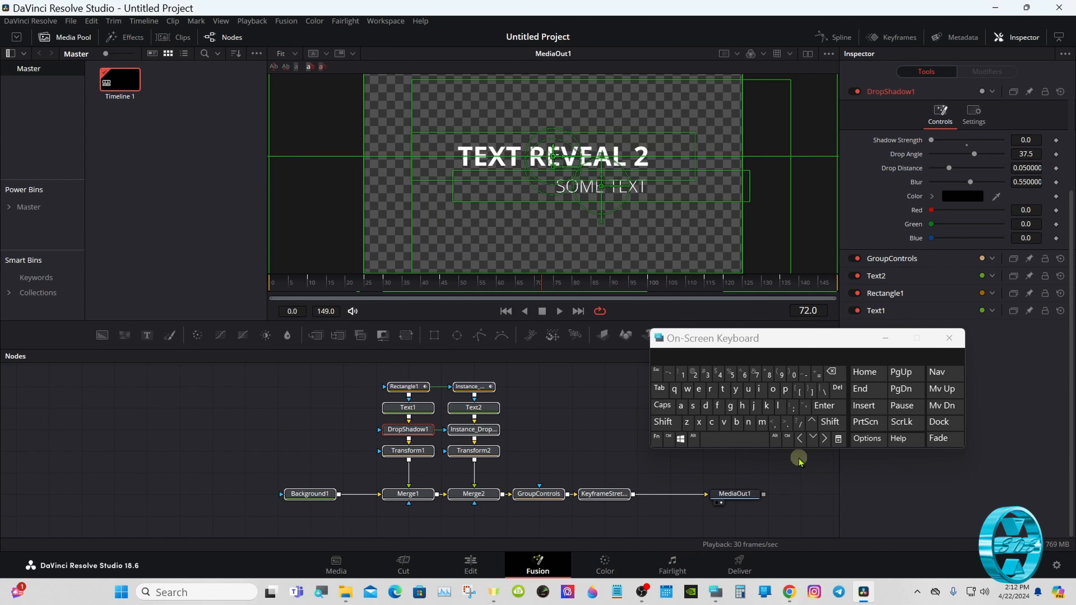
- On the Edit page, place a Solid Color generator on Video 1 after the Fusion Composition clip
click(564, 429)
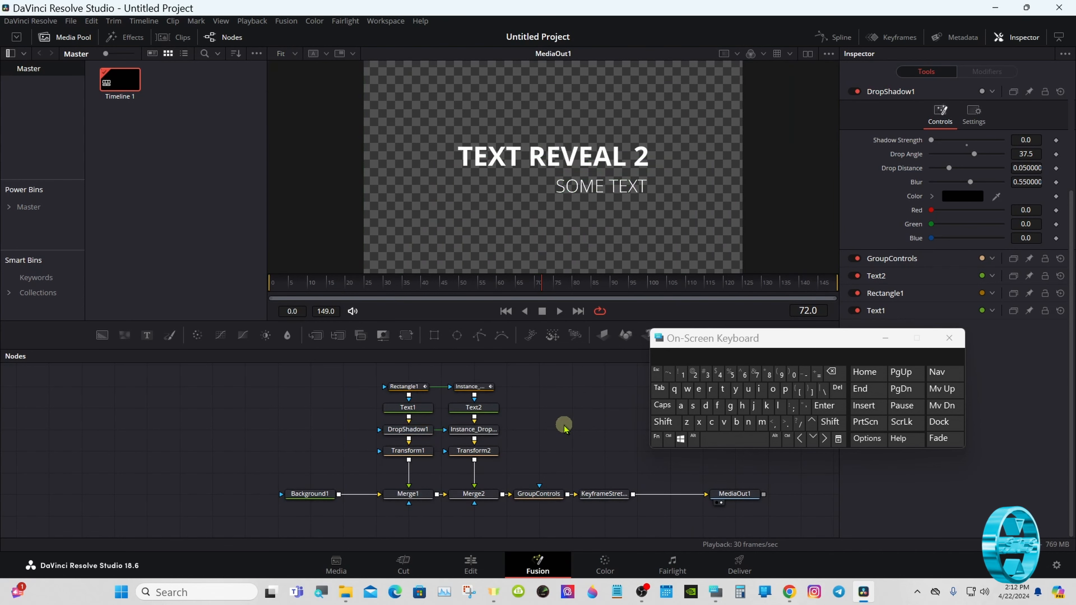
click(471, 564)
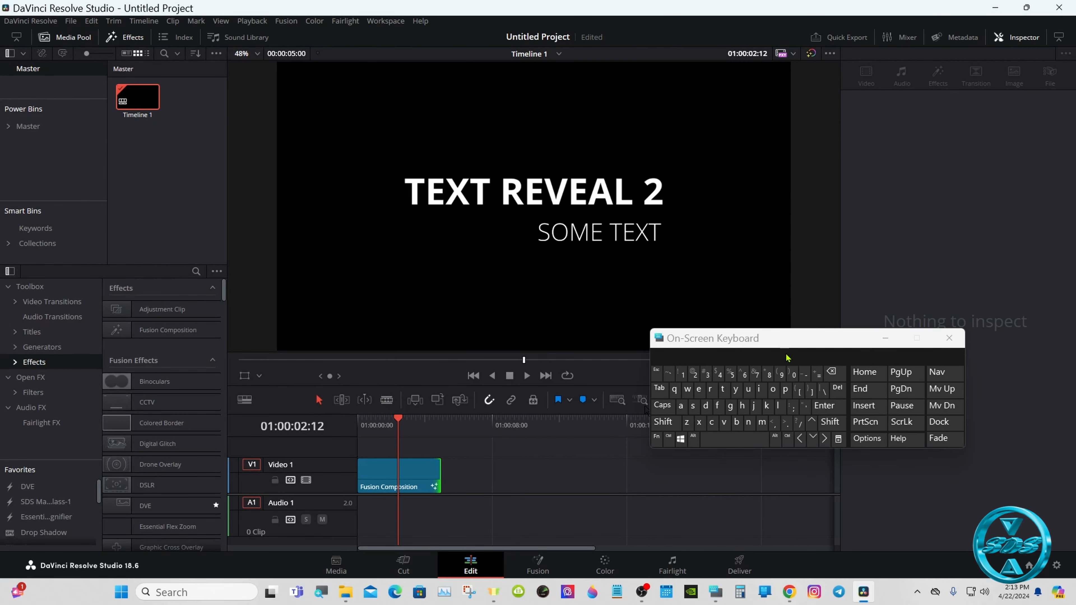
click(885, 339)
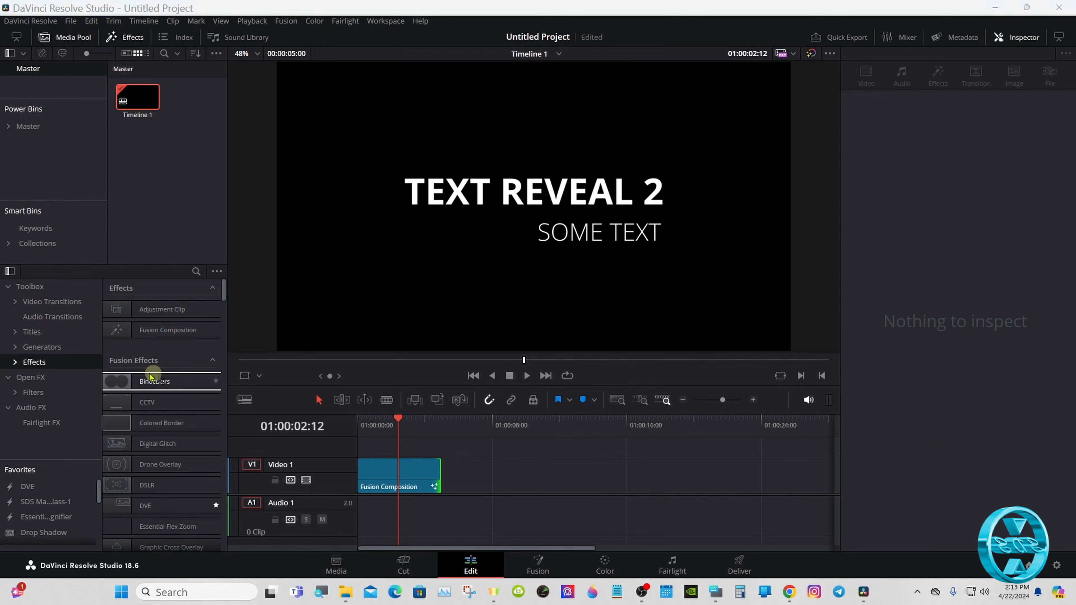
click(42, 347)
drag(155, 495, 499, 474)
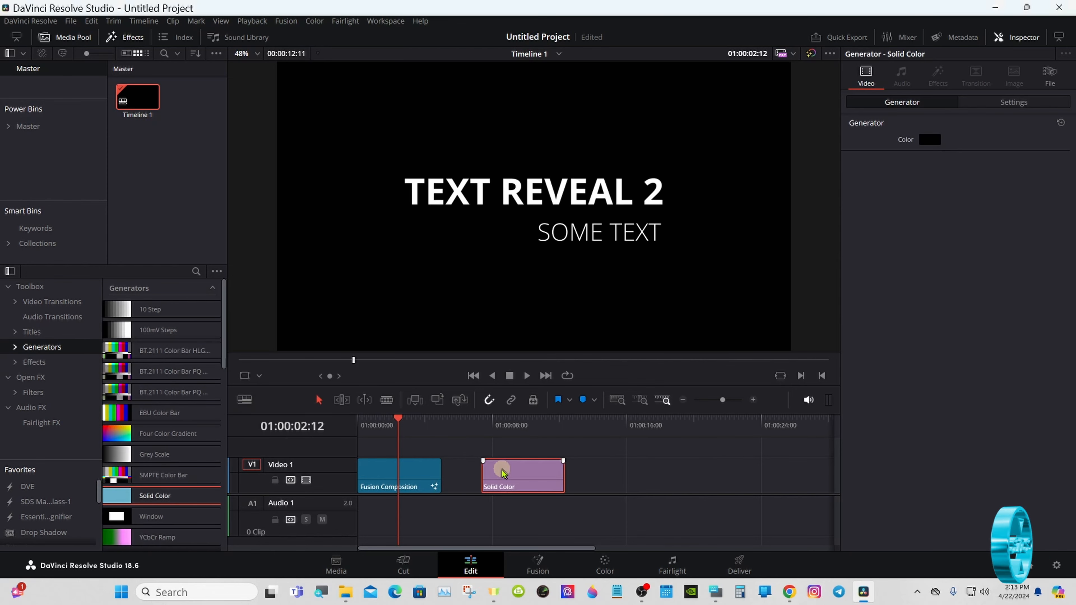
- Set the Solid Color generator's color to dark blue
click(930, 140)
click(420, 219)
click(639, 386)
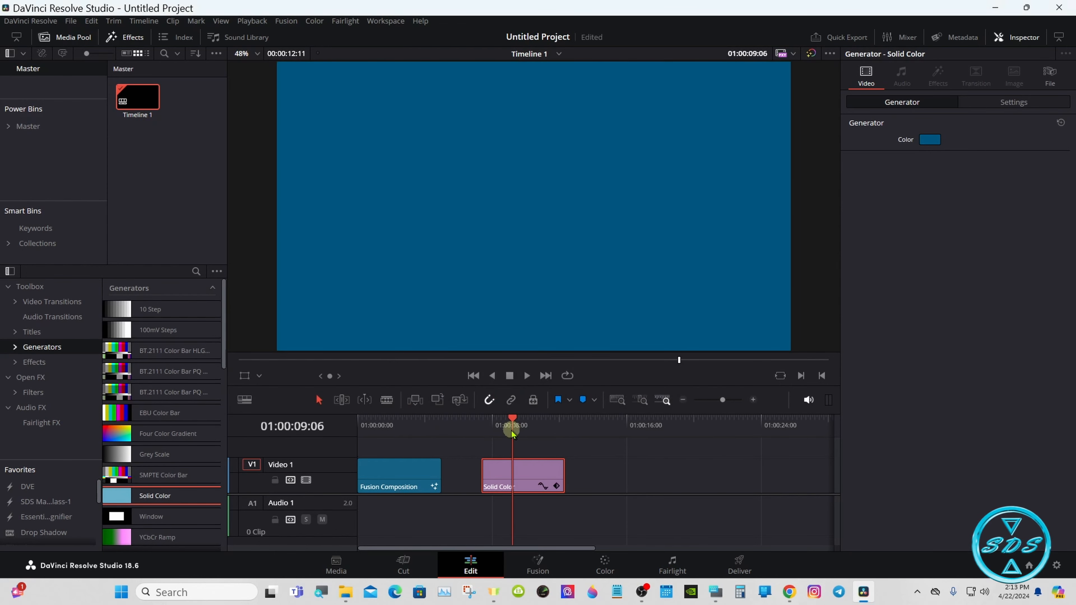
- Add the Text Reveal 2 title from the creator's personal titles category on the track above the Solid Color clip
click(15, 332)
drag(97, 307, 96, 409)
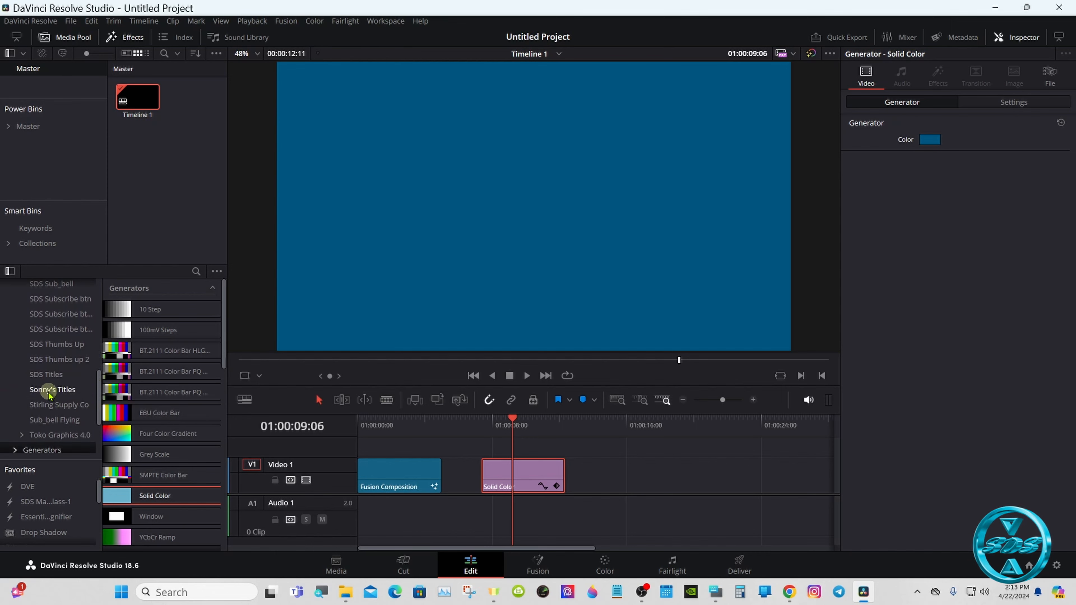
click(49, 390)
drag(221, 288, 221, 527)
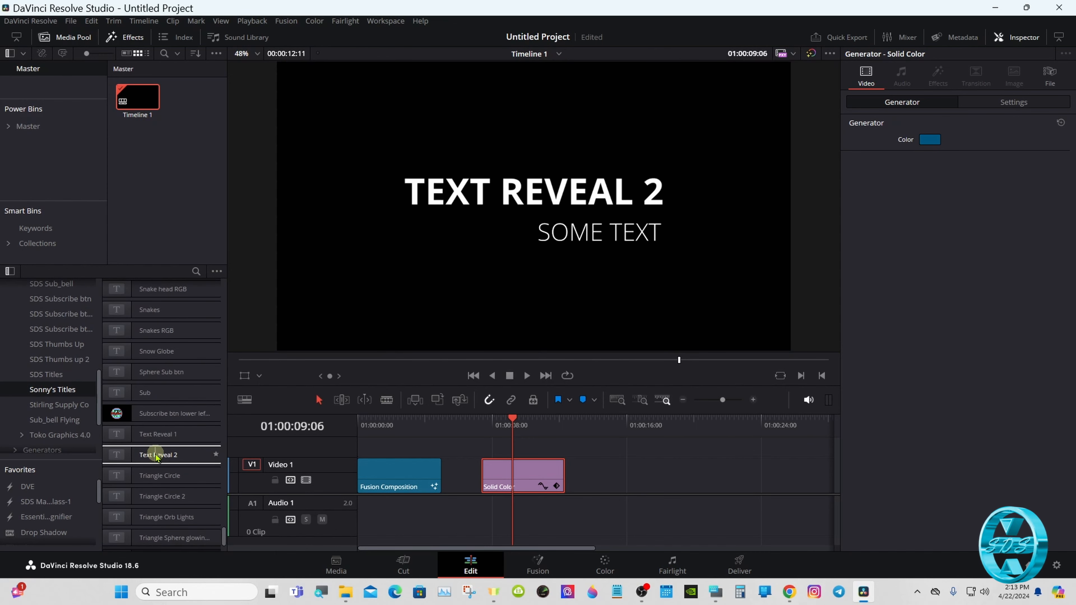
drag(156, 457, 488, 445)
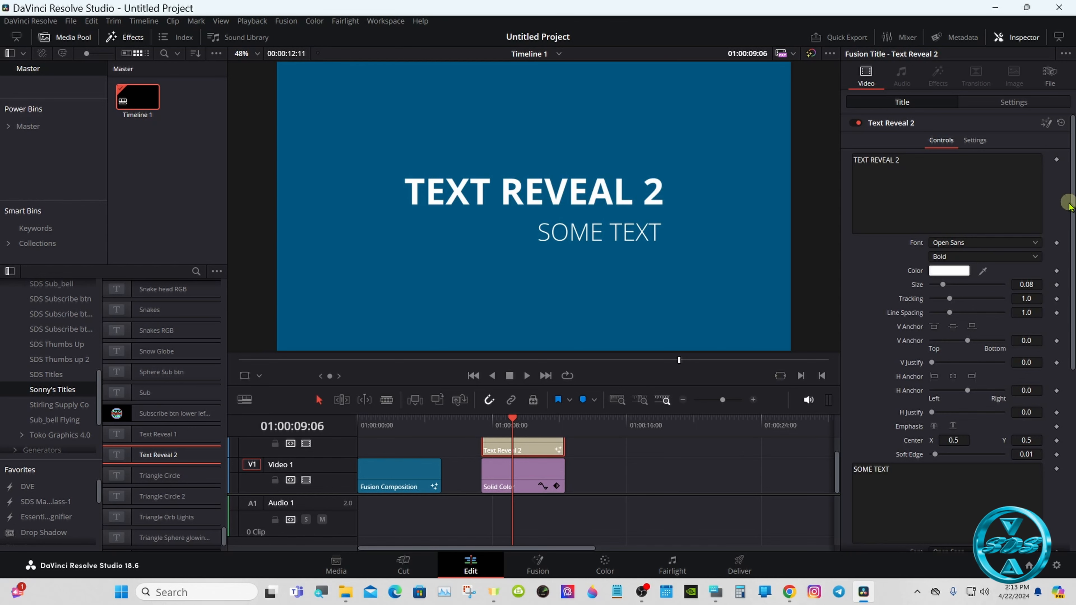
- Try Group Size 0.67 and Center X 0.257, Y 0.521 for the SOME TEXT line, and reset that Center
scroll(1070, 262, down, 2)
scroll(1071, 262, down, 10)
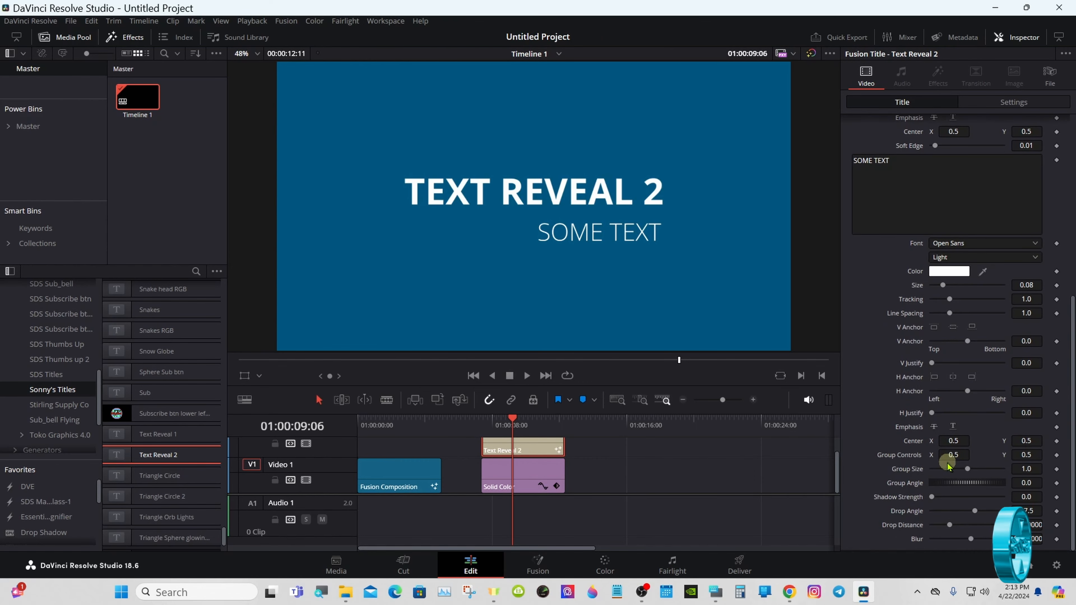
drag(968, 469, 828, 440)
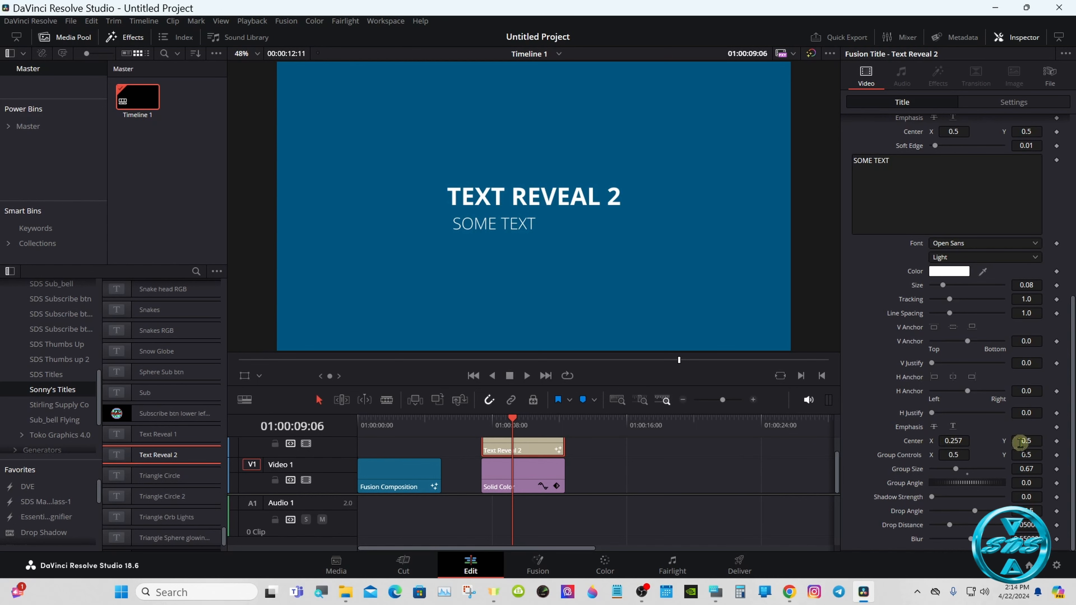
drag(1023, 441, 1021, 442)
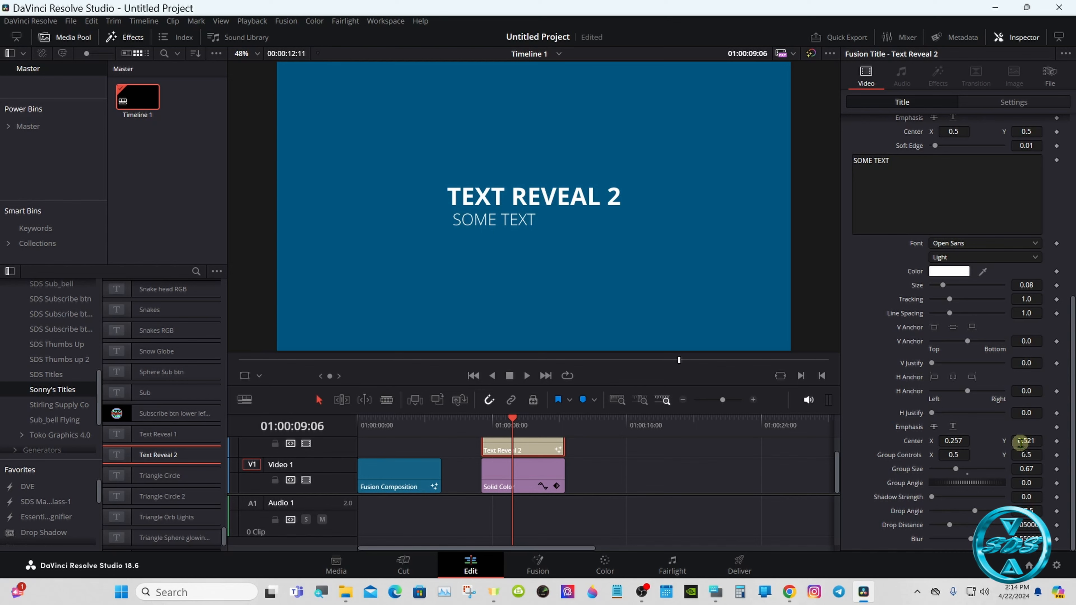
double_click(913, 441)
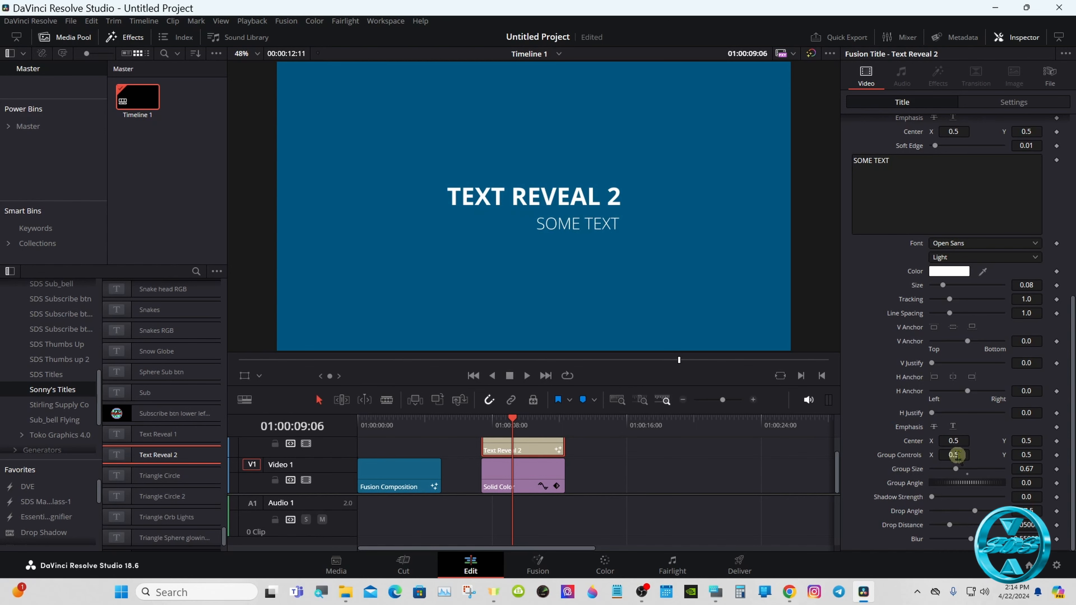
- Move the whole title to Group Controls X 0.169, Y 0.115 and set Group Size to 0.59
drag(959, 455, 788, 455)
mouse_move(1037, 454)
mouse_down()
mouse_move(799, 456)
mouse_move(1039, 456)
mouse_up()
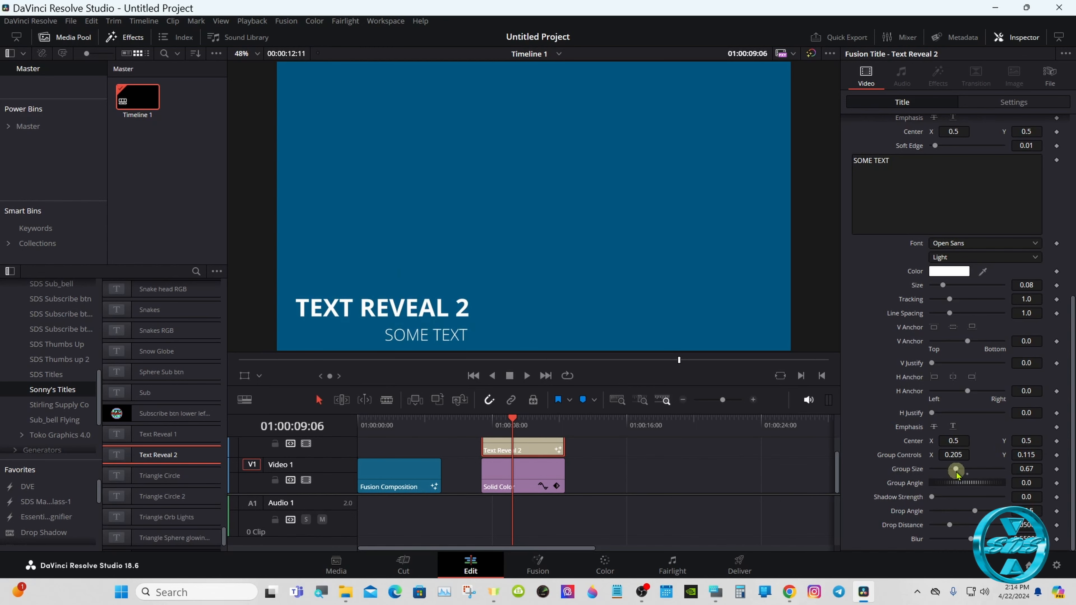
drag(956, 469, 956, 454)
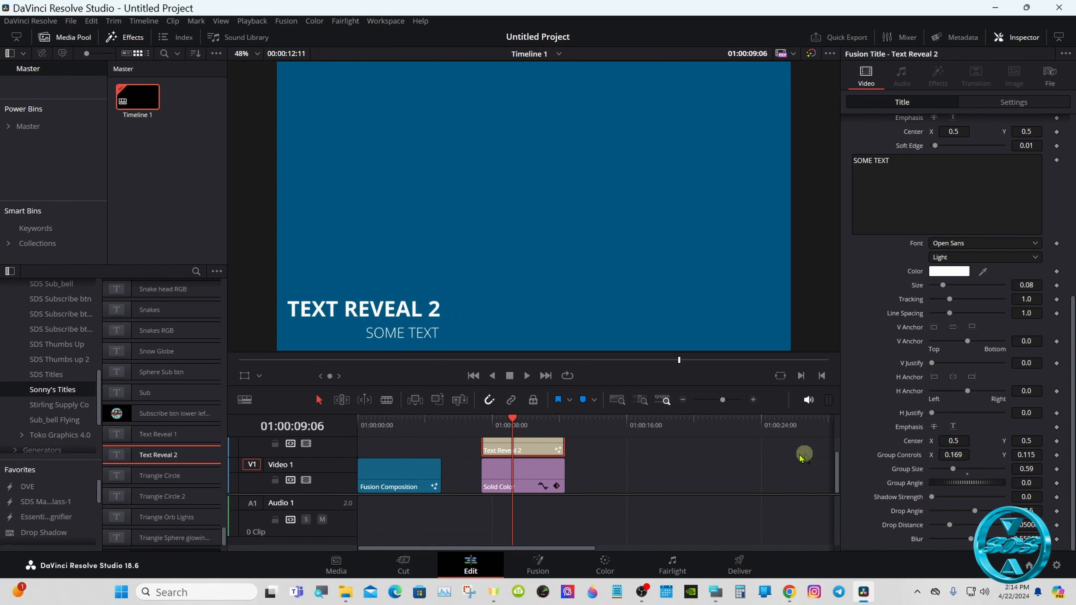
- Play the Text Reveal 2 title from its start through its end animation, and check a frame partway through the first line's reveal
click(489, 425)
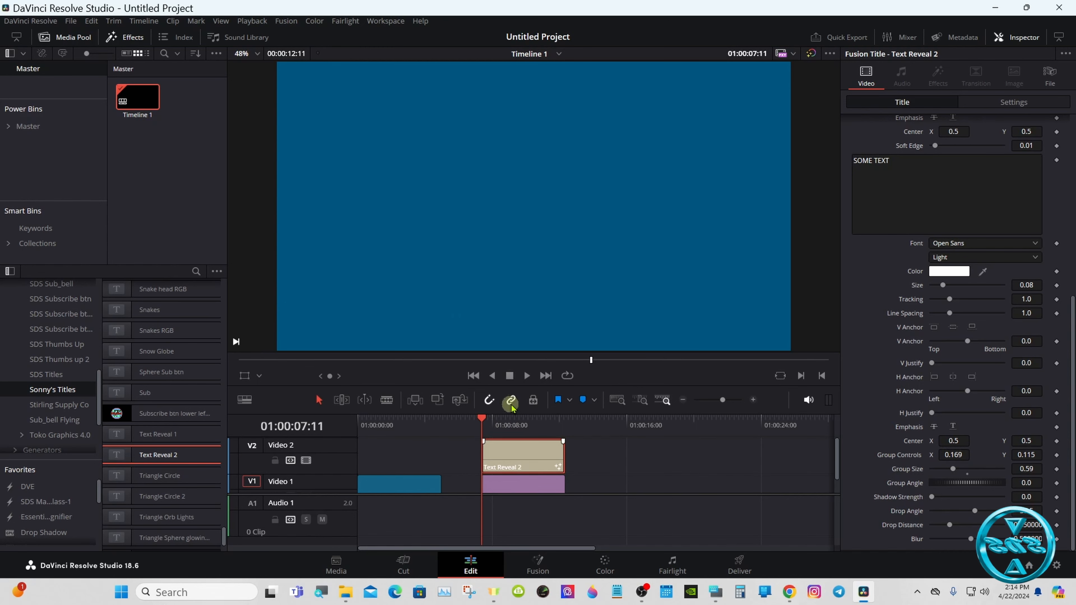
click(526, 375)
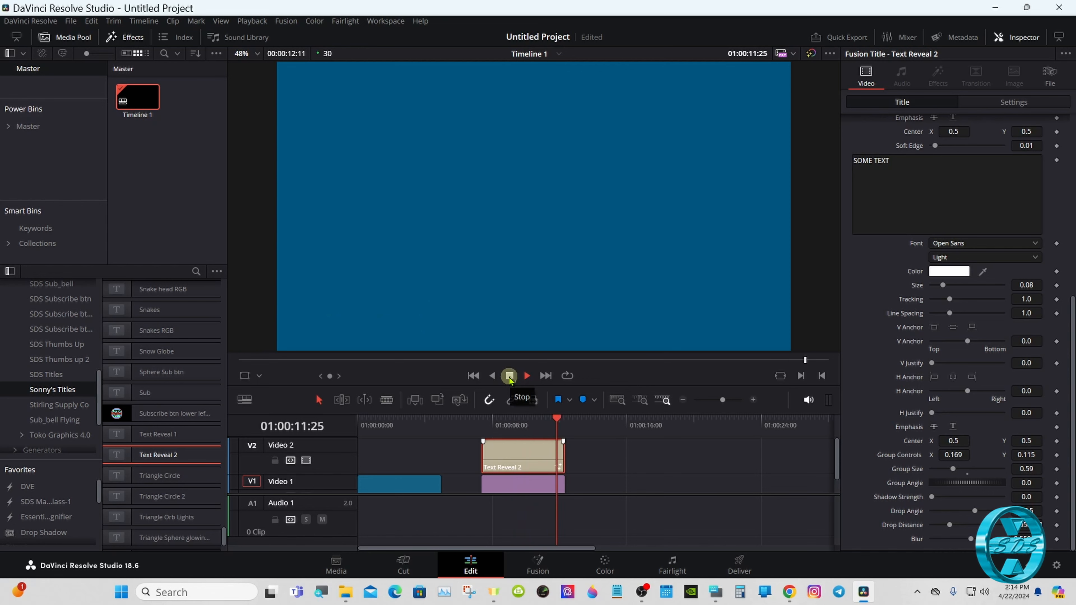
click(510, 375)
click(494, 425)
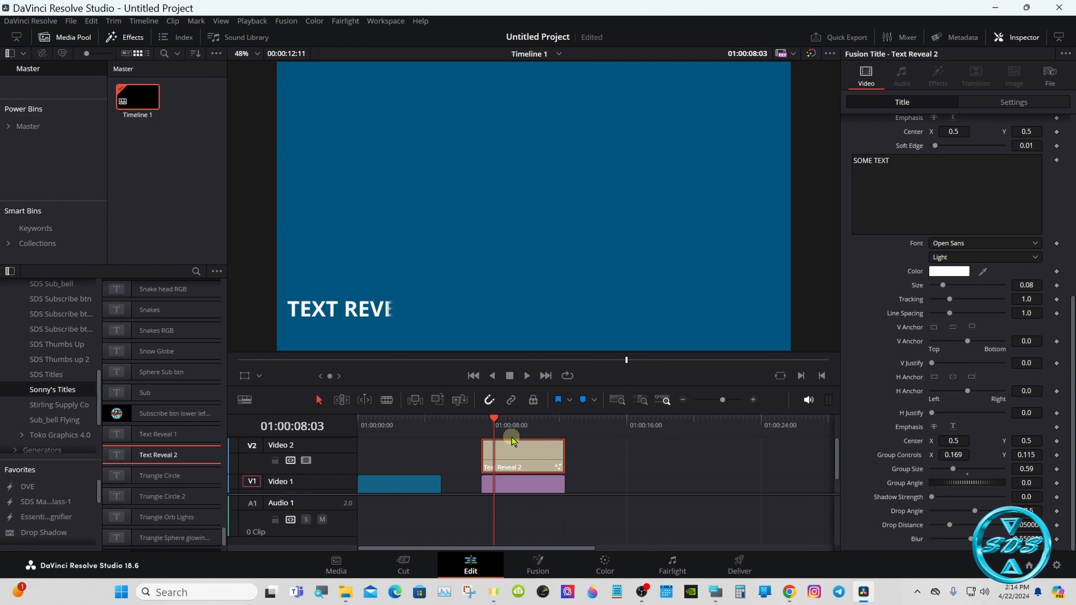
- With both text lines in view, set Shadow Strength to 0.425 and reset the title's Group Size and Group Controls position
click(516, 426)
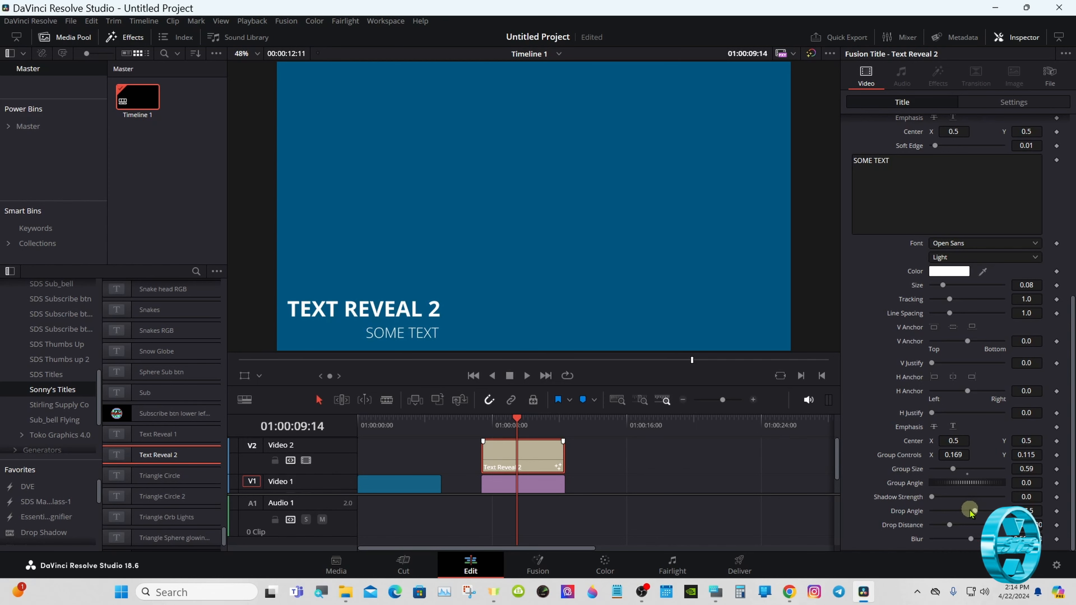
drag(932, 496, 938, 499)
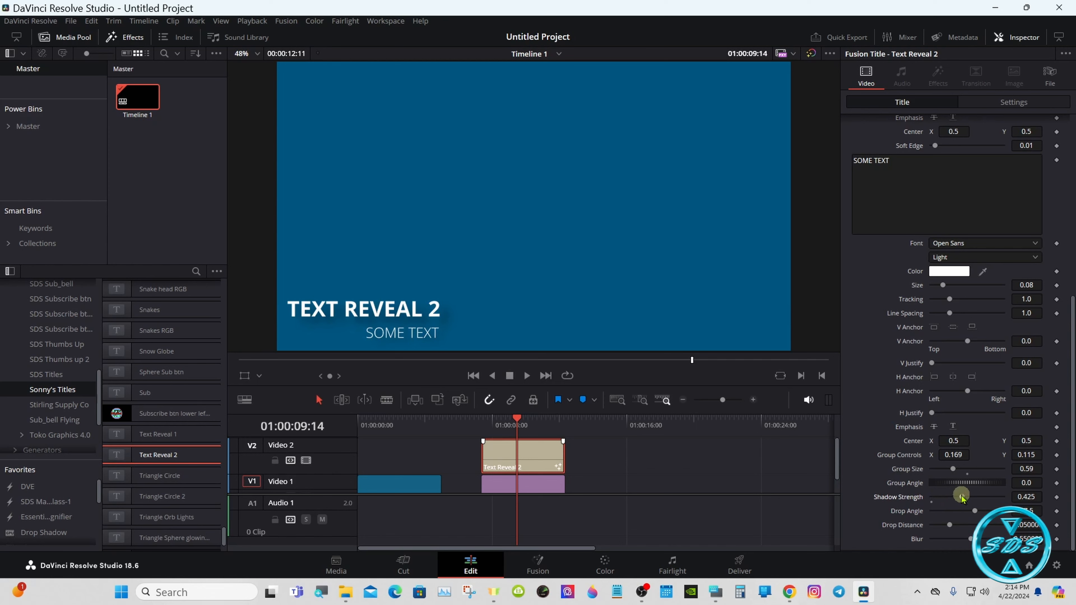
double_click(913, 467)
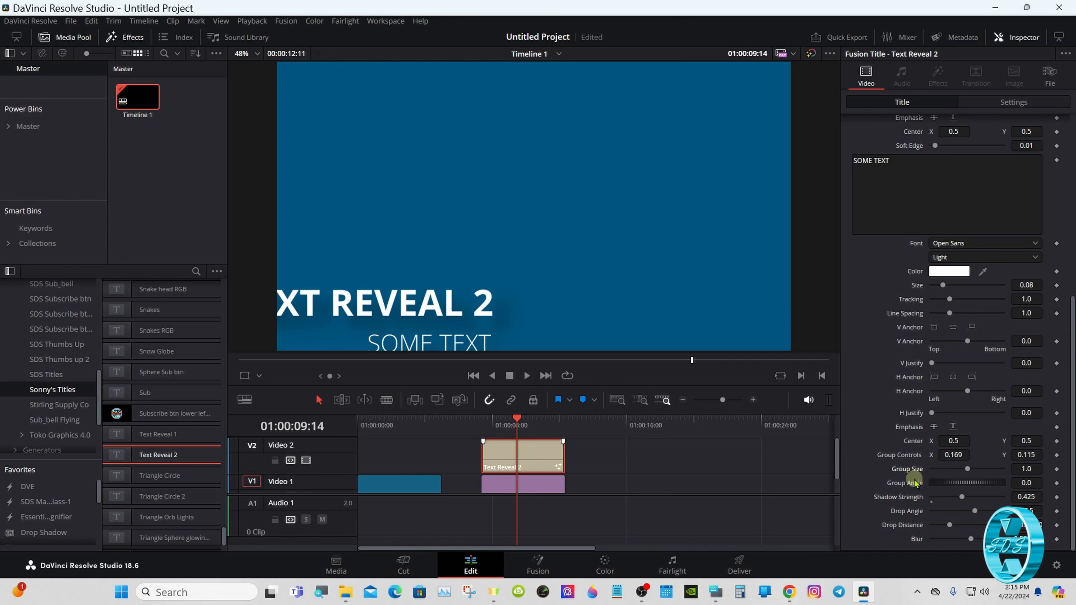
double_click(911, 455)
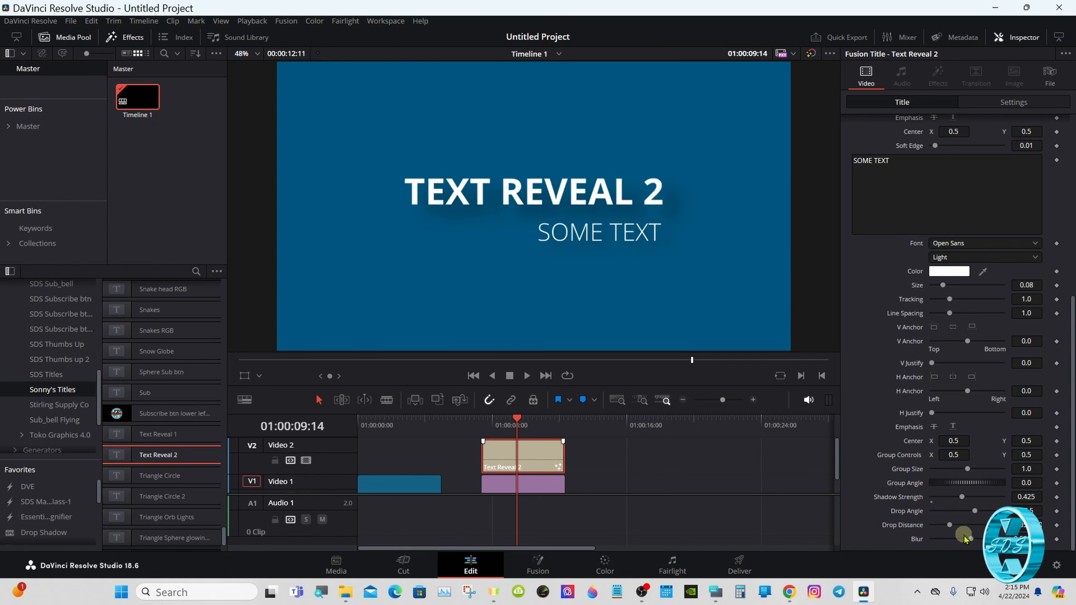
- Adjust the shadow's Blur to 0.236 and Drop Distance to 0.0331, and reset Drop Angle and Shadow Strength
drag(969, 541, 947, 542)
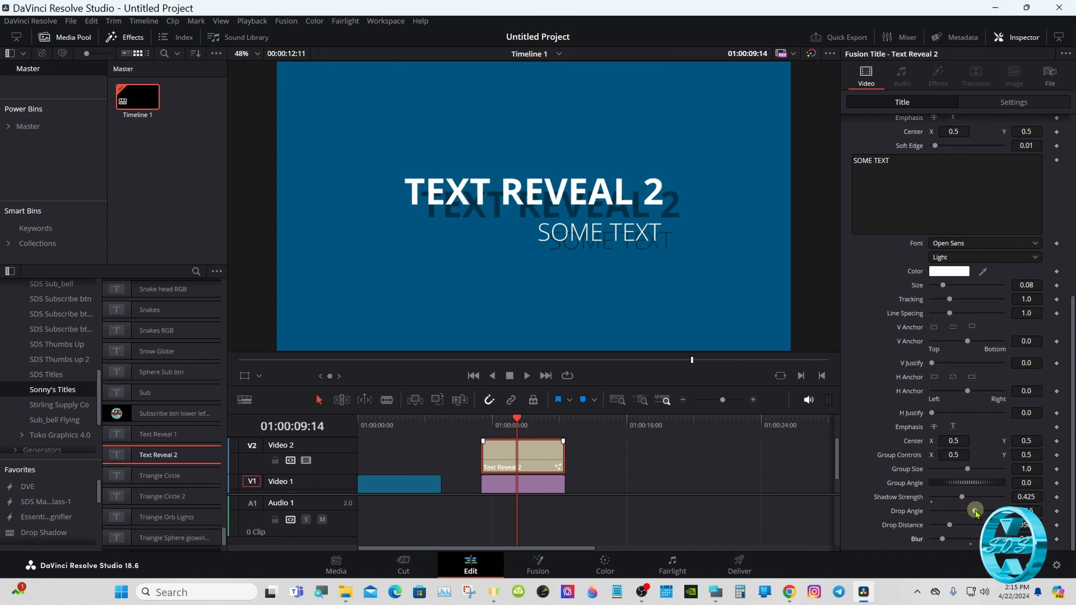
drag(975, 511, 943, 525)
double_click(917, 514)
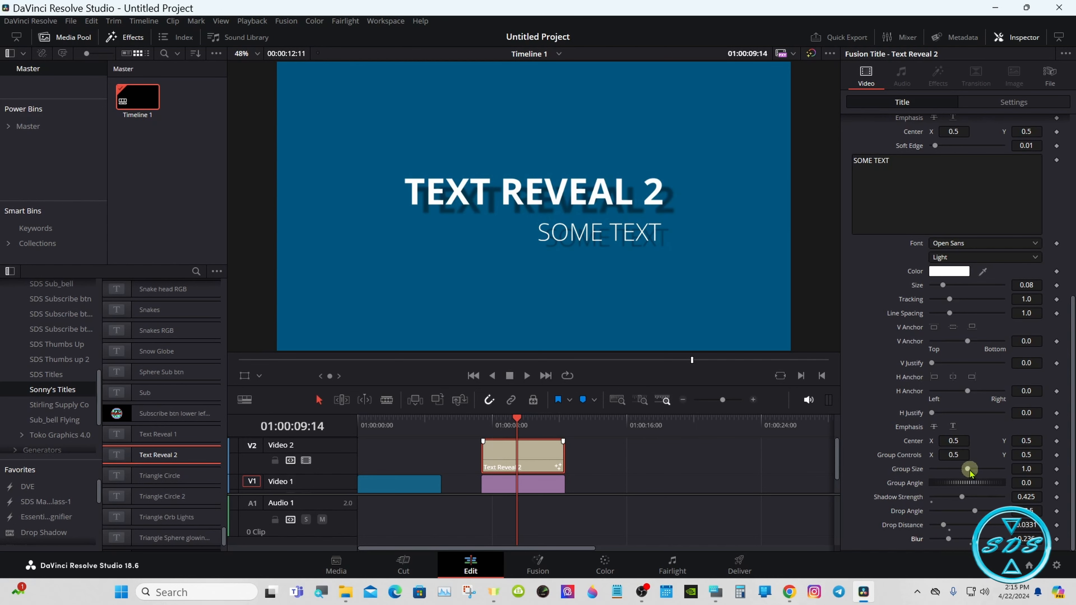
double_click(907, 497)
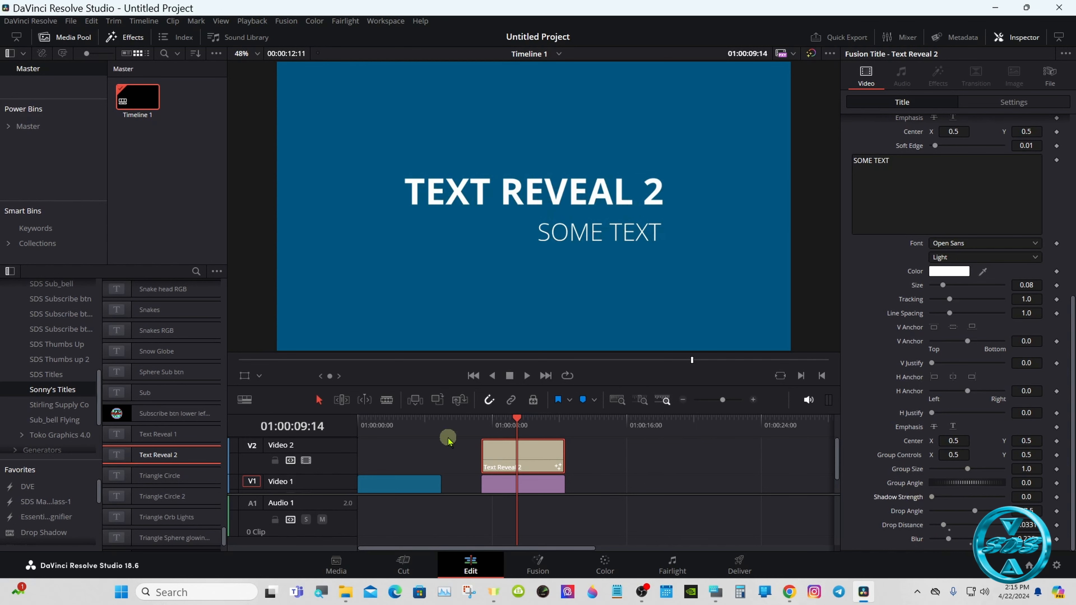
- Extend the Text Reveal 2 title and Solid Color clips together to end at about 01:00:17:12, and enlarge the viewer at their start
drag(564, 449, 651, 451)
drag(649, 452, 643, 453)
click(487, 423)
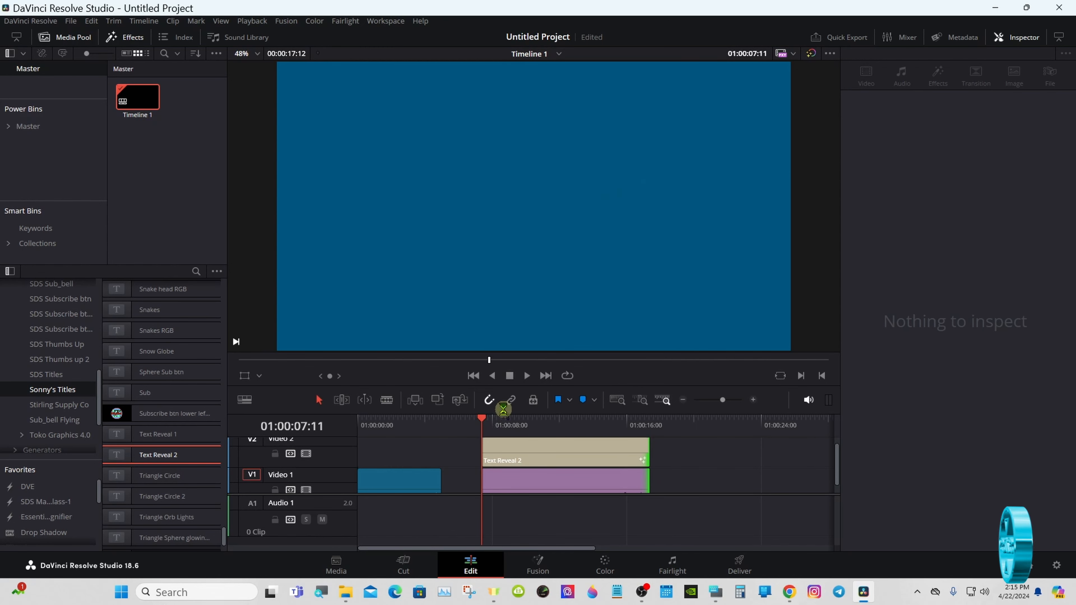
drag(504, 415, 504, 515)
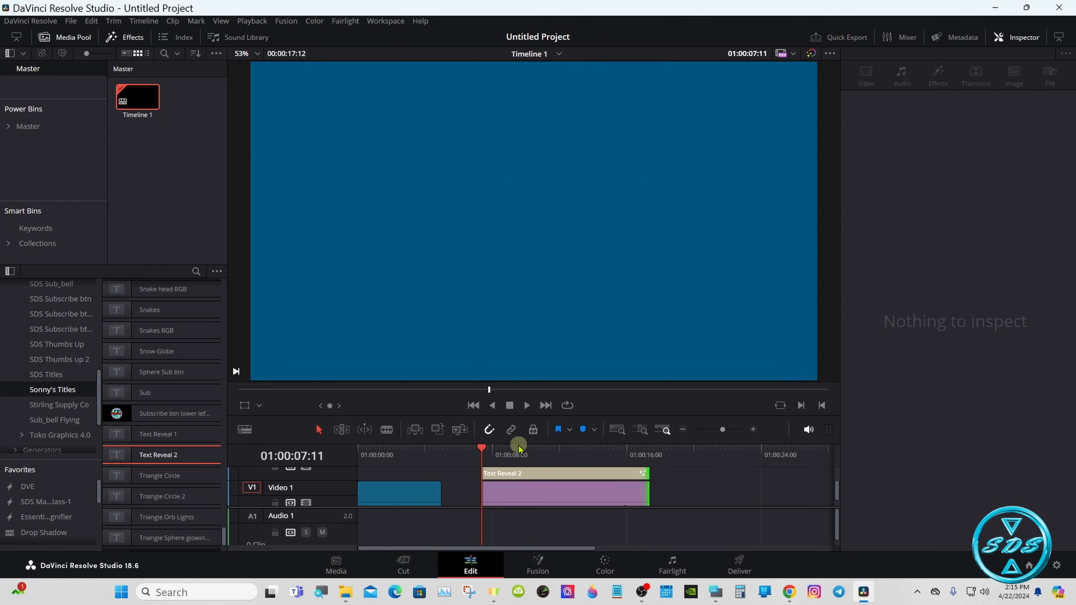